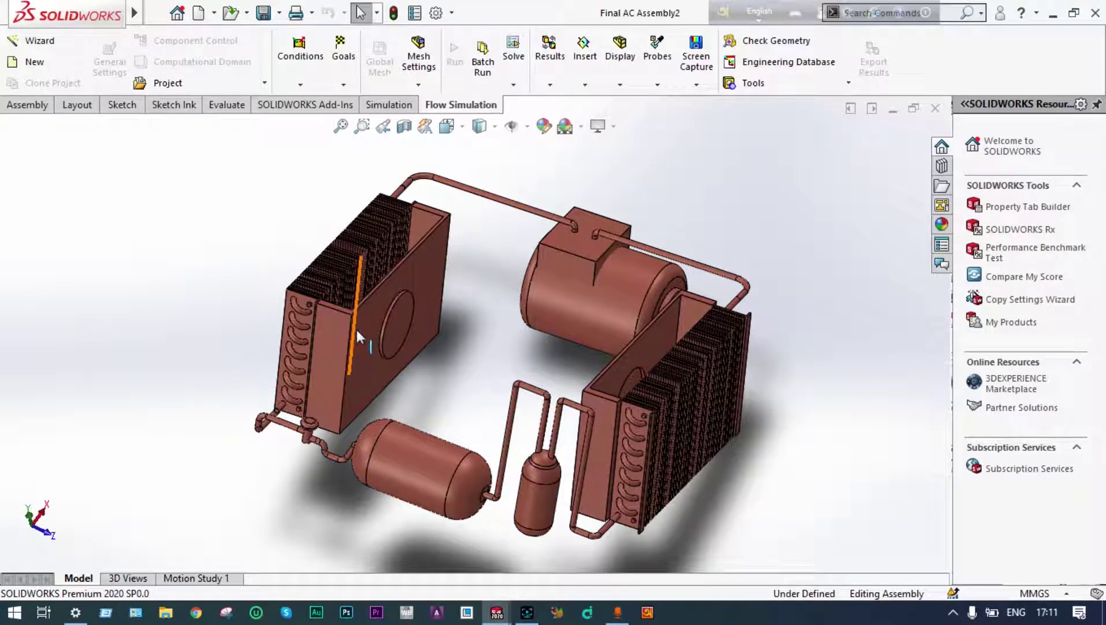
Orbit the AC system assembly slightly to inspect it
middle_drag(469, 383, 543, 365)
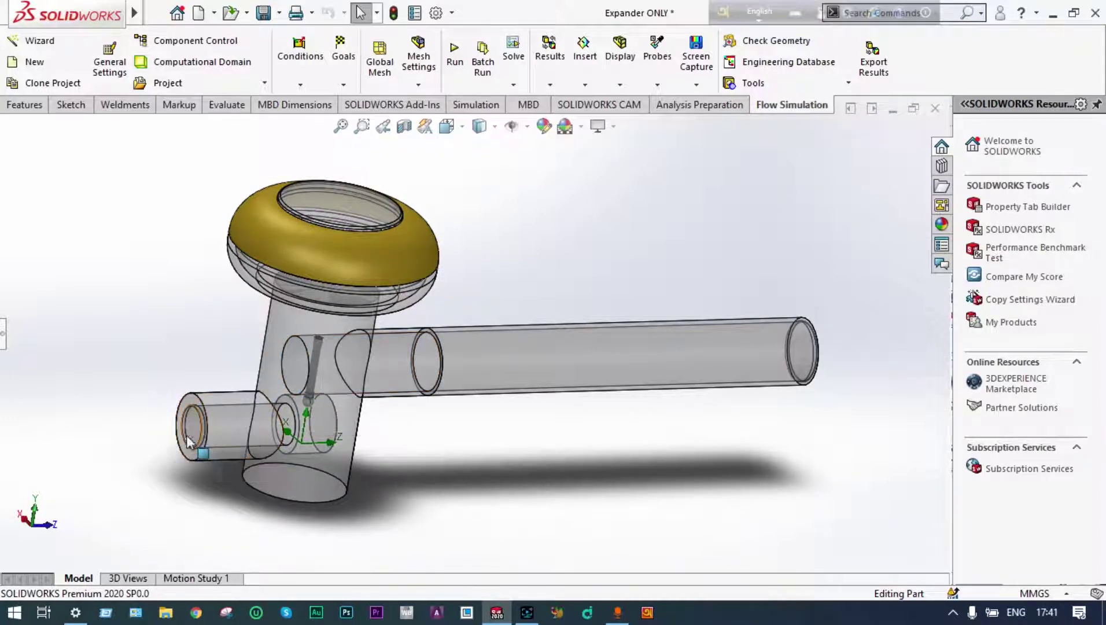
scroll(326, 445, down, 6)
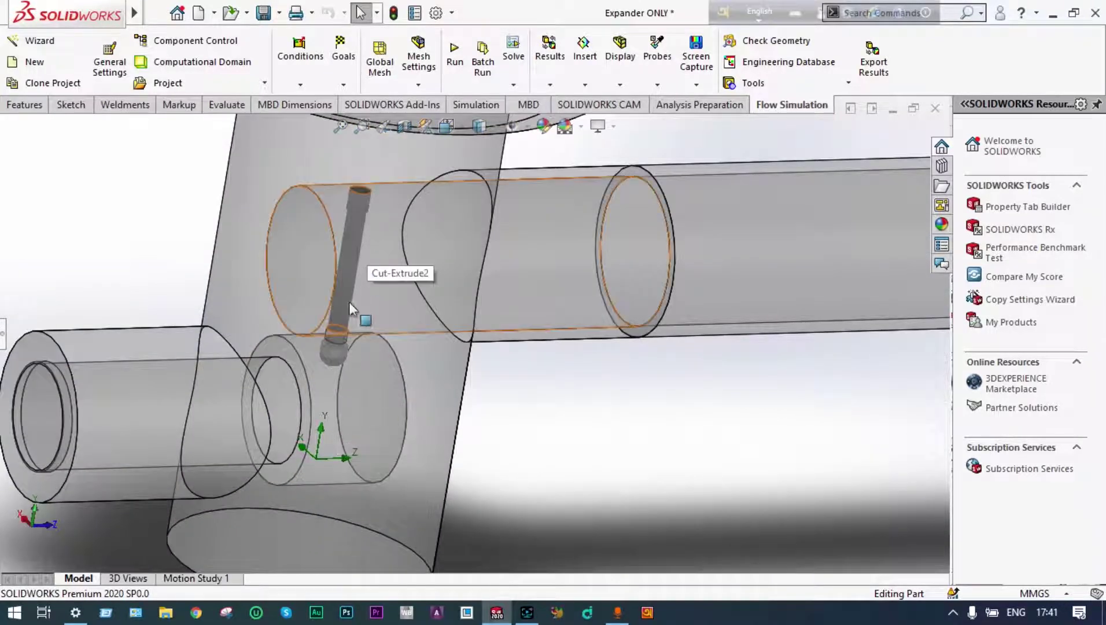
scroll(339, 344, down, 4)
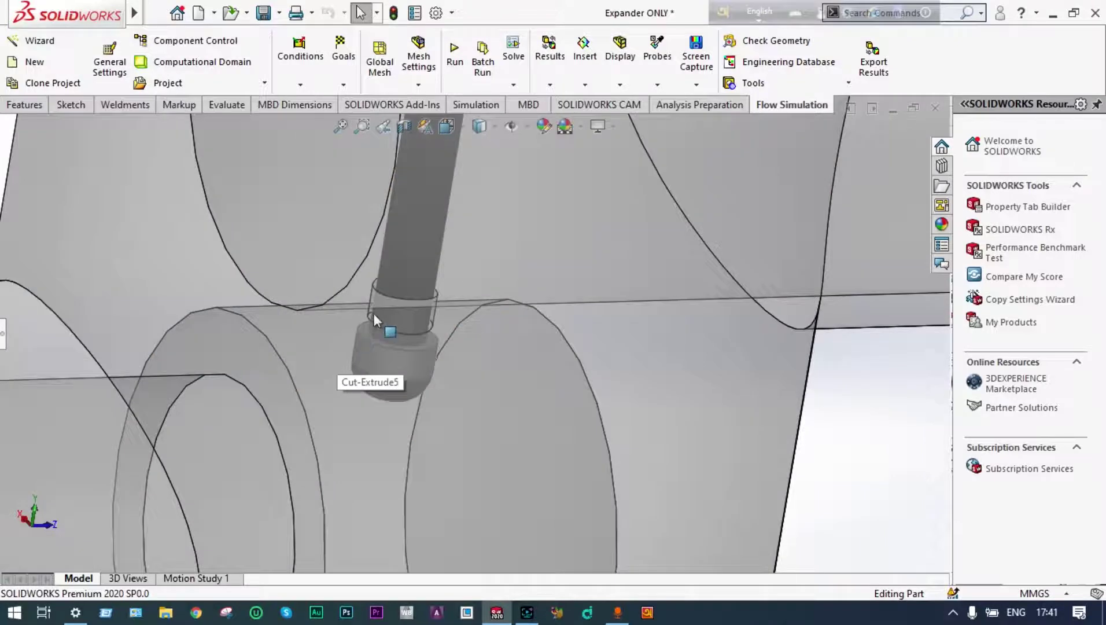
scroll(267, 422, up, 2)
scroll(268, 423, up, 3)
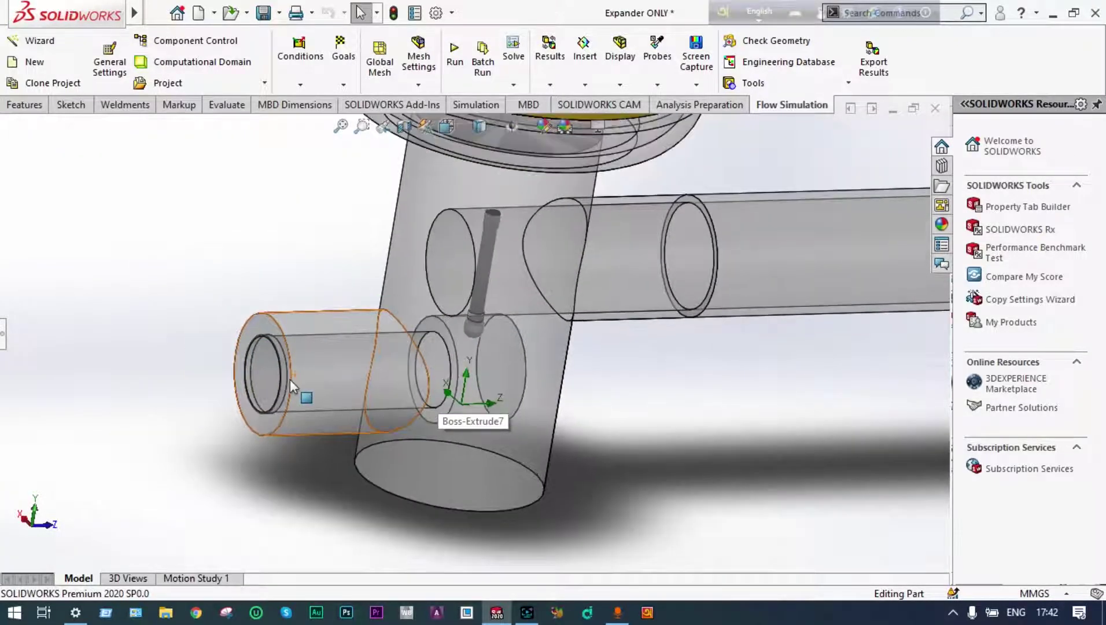
scroll(611, 260, down, 5)
scroll(601, 297, down, 3)
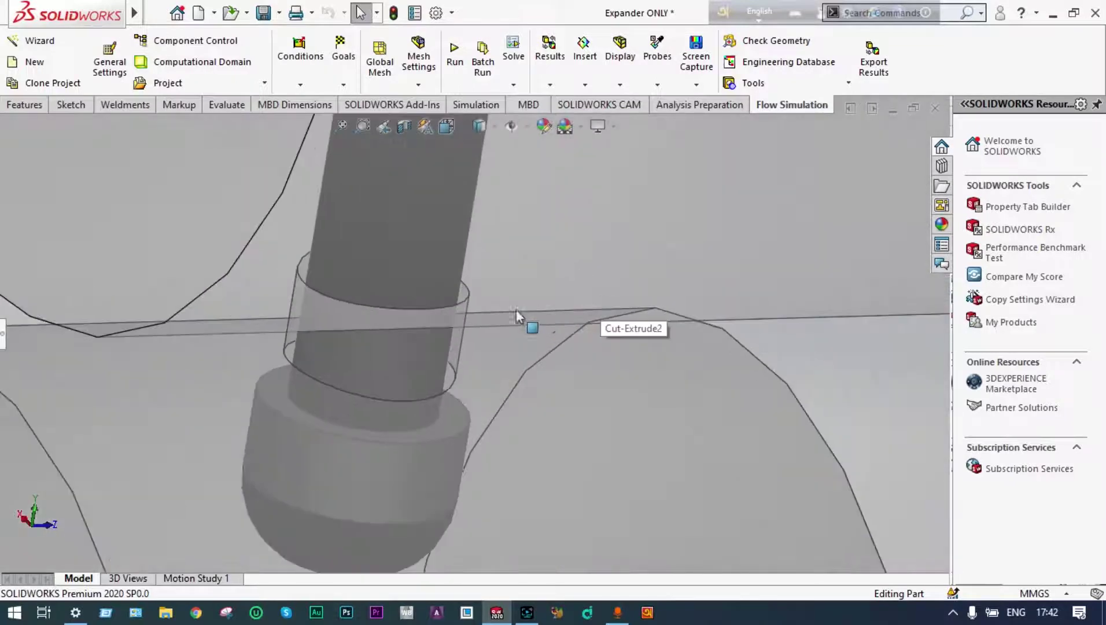
scroll(379, 320, up, 5)
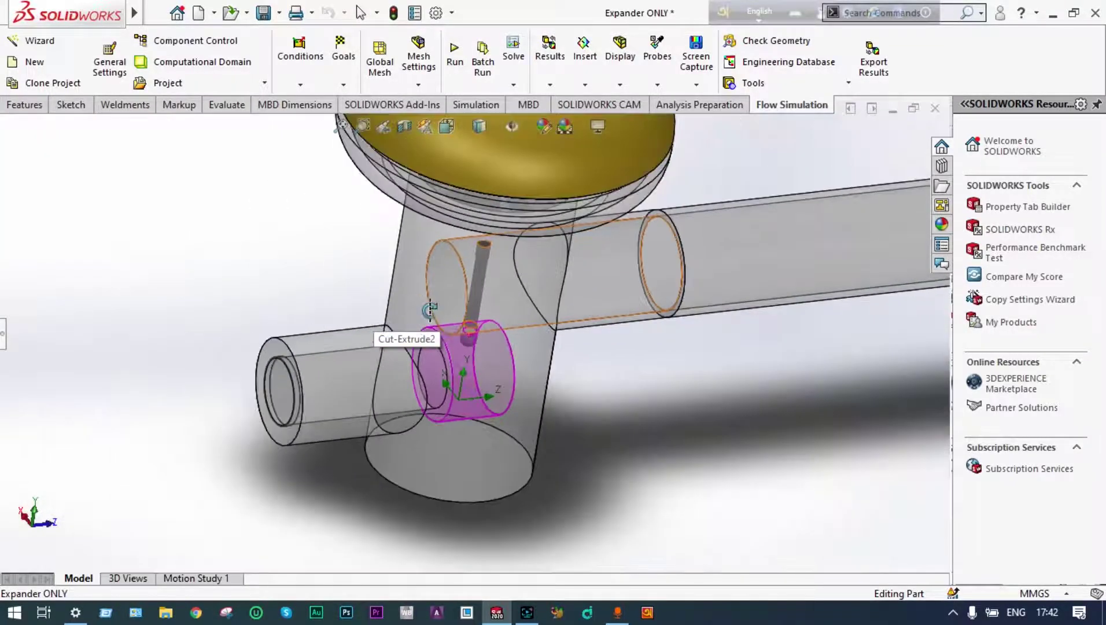
scroll(492, 298, up, 1)
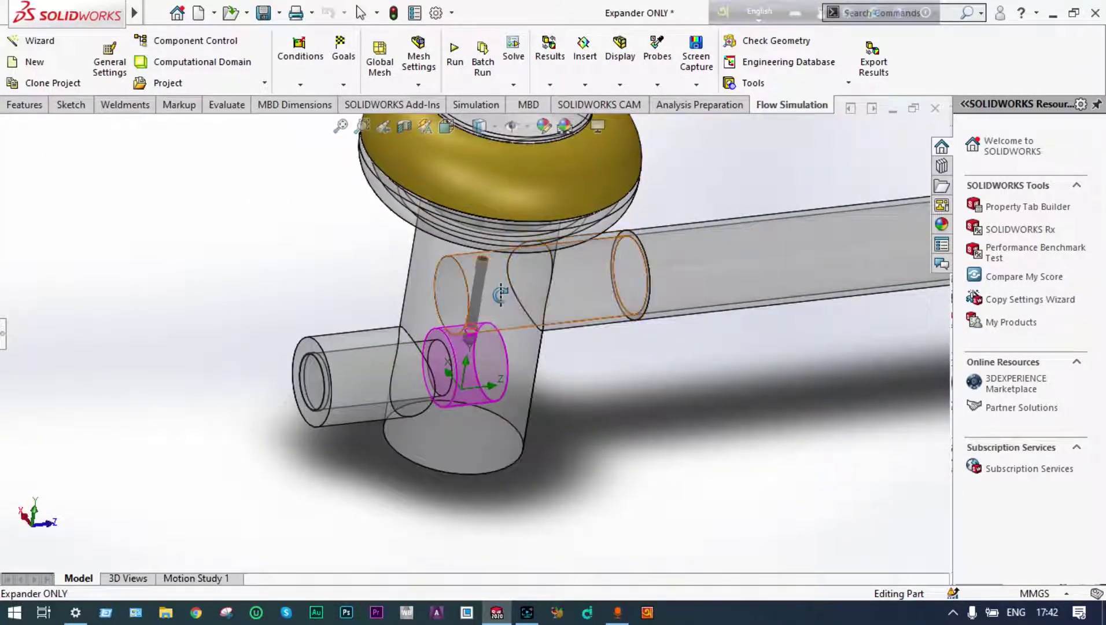
key(ctrl+shift+z)
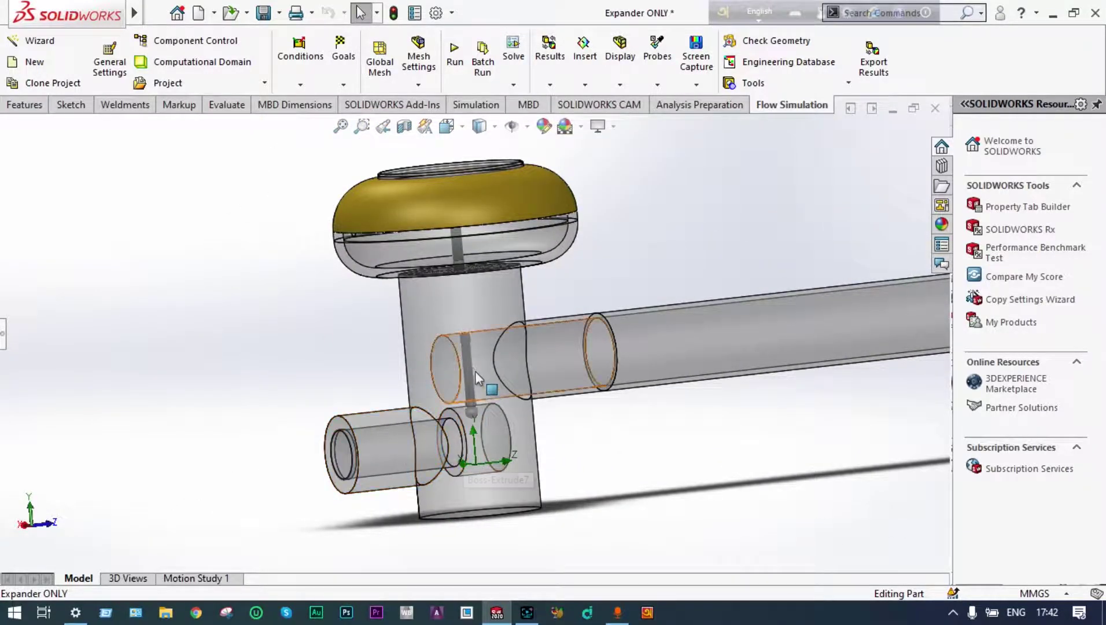
scroll(730, 342, up, 3)
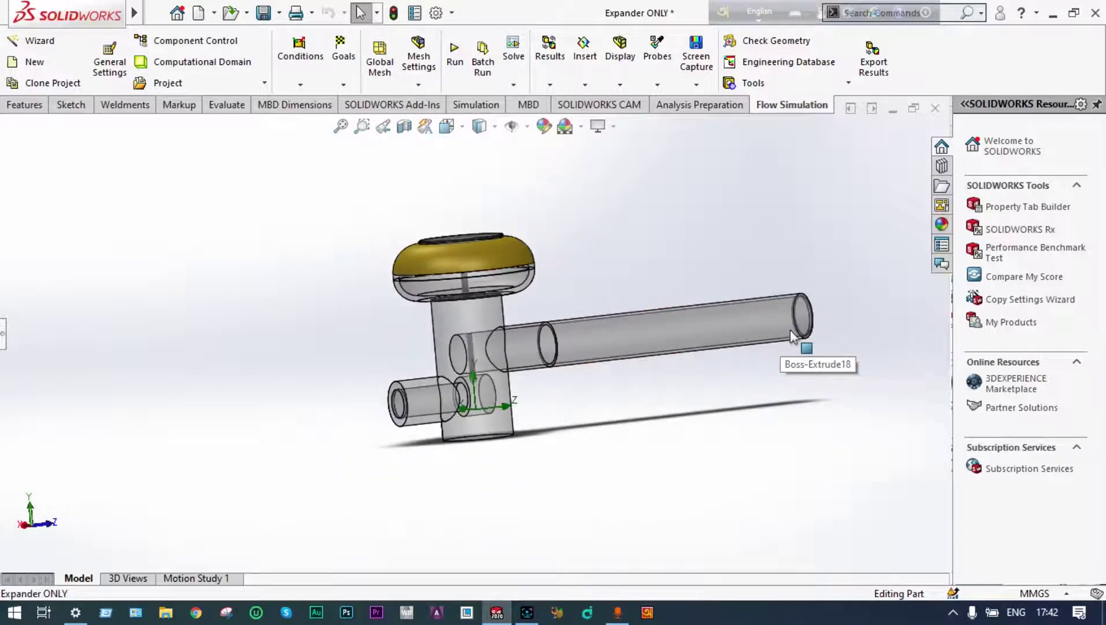
key(ctrl+shift+z)
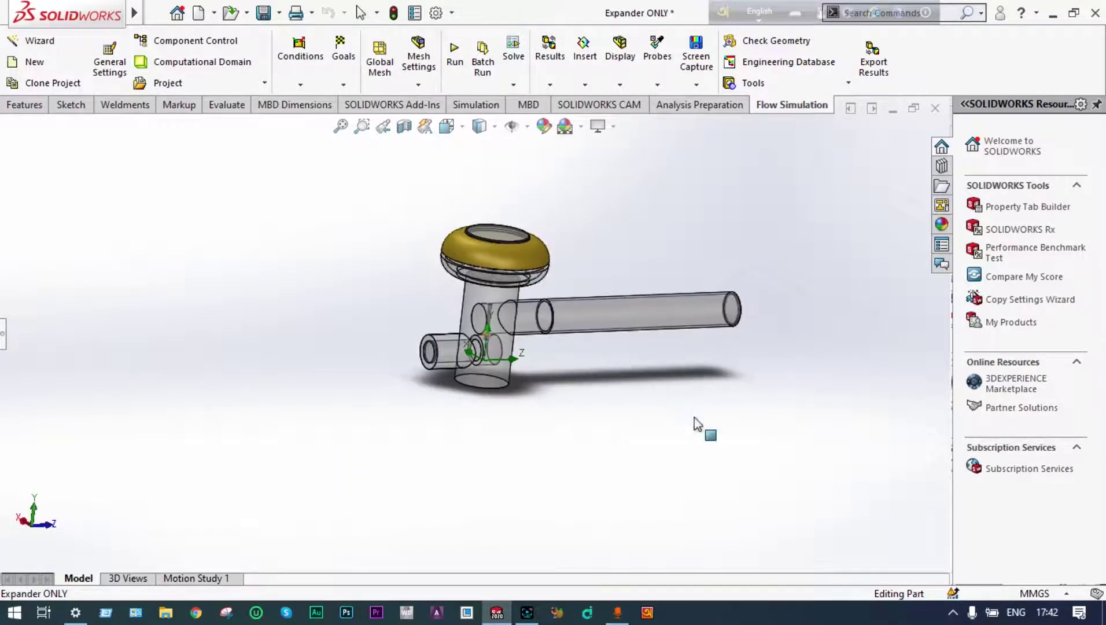
middle_drag(636, 252, 578, 260)
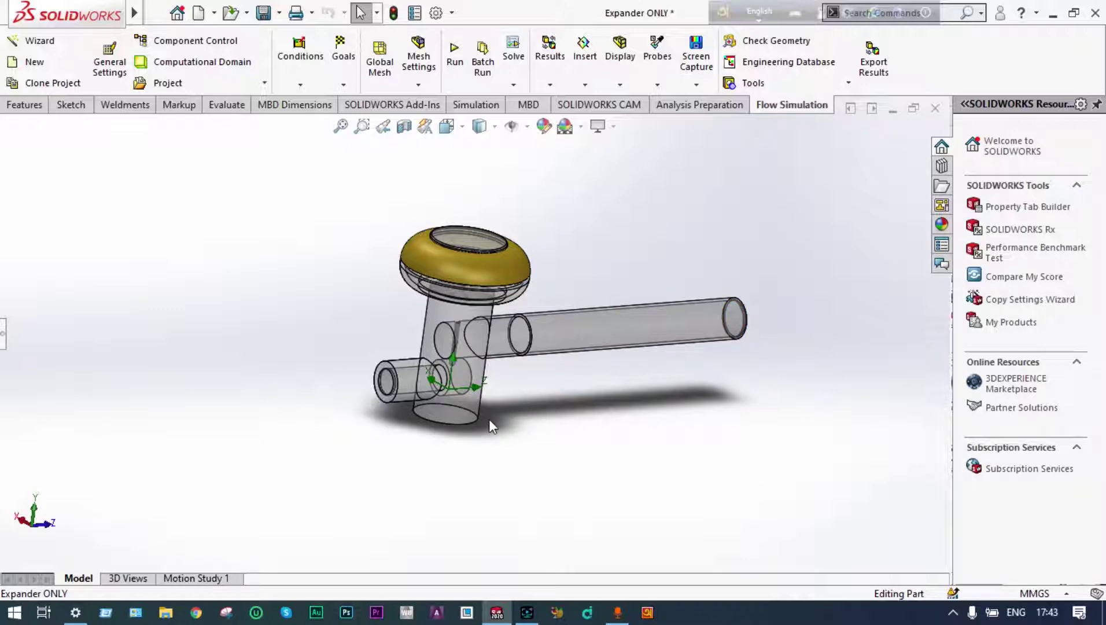
middle_drag(587, 243, 571, 247)
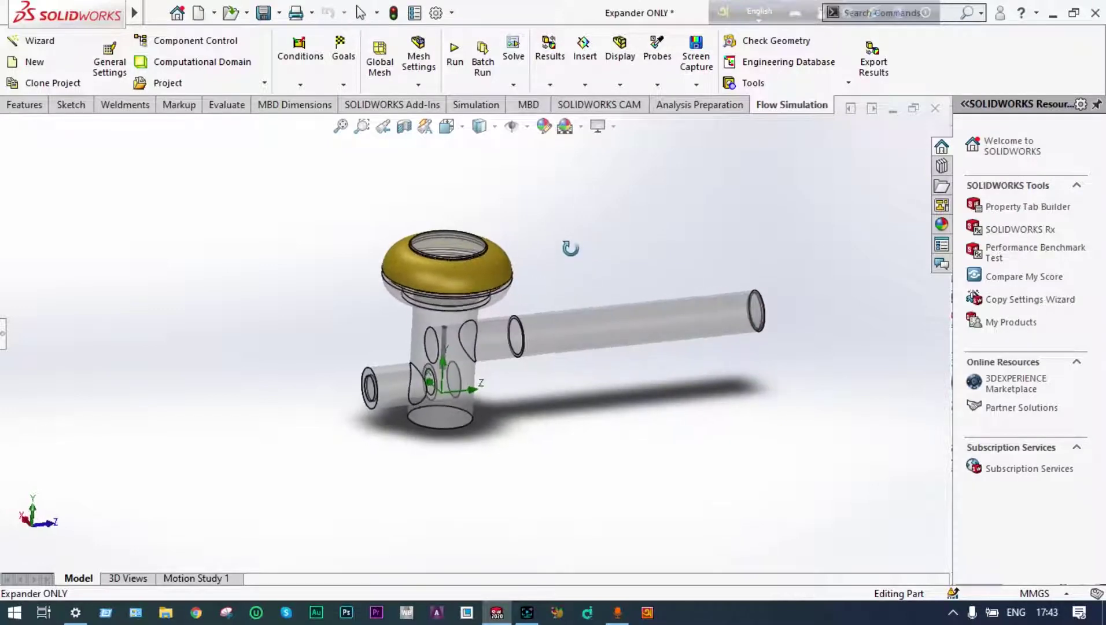
scroll(405, 315, down, 3)
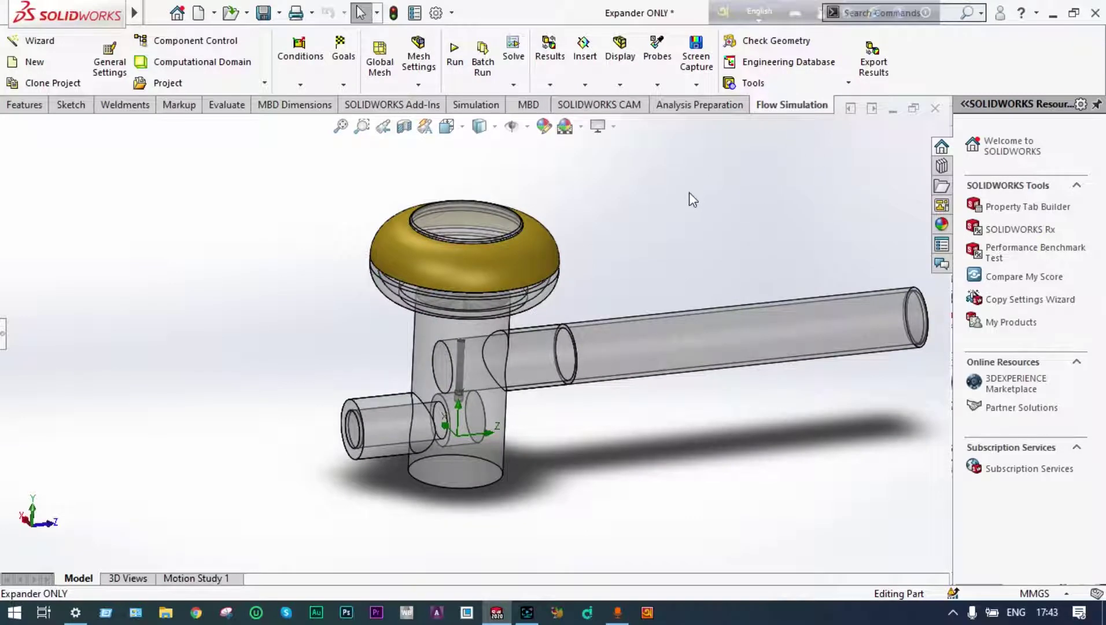
Start a new project with the default name in SI units, pressure in Megapascal, temperature in Celsius
click(33, 43)
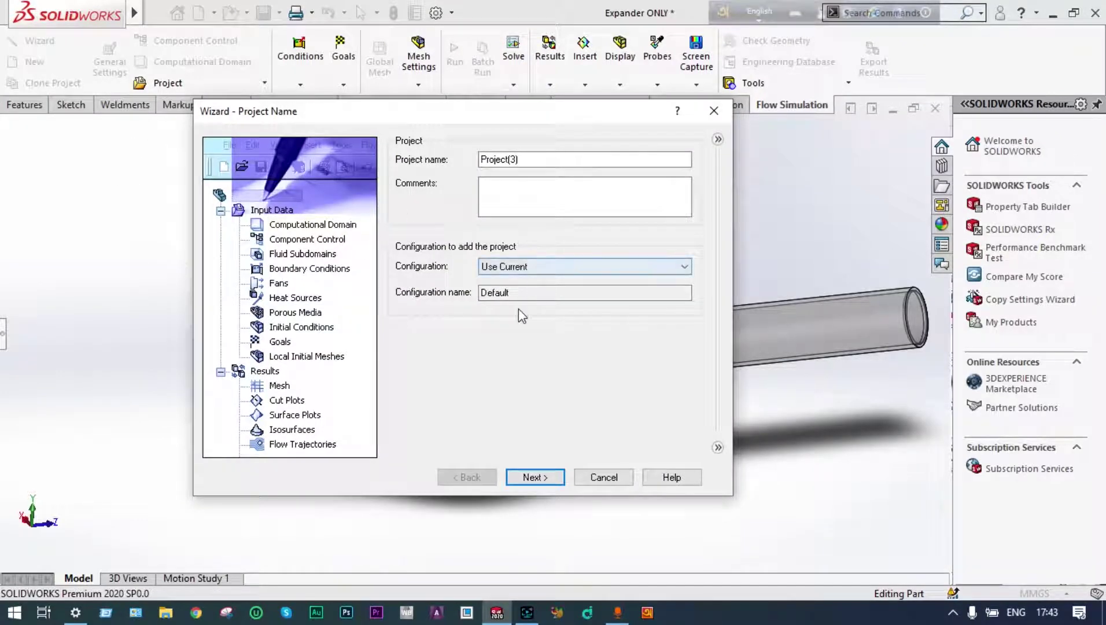
click(548, 480)
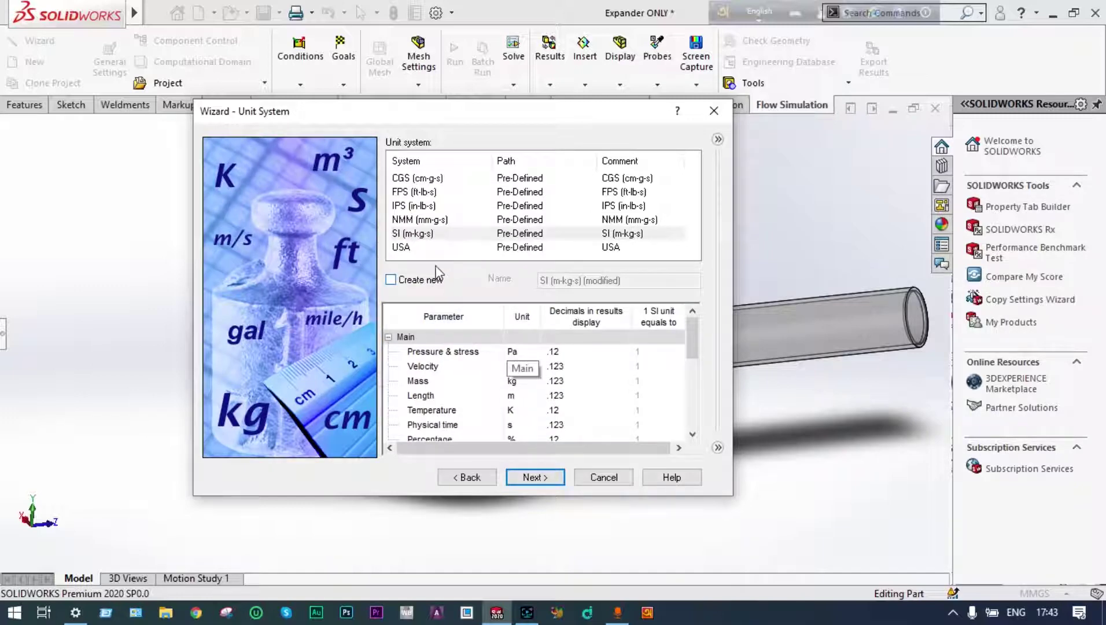
click(425, 234)
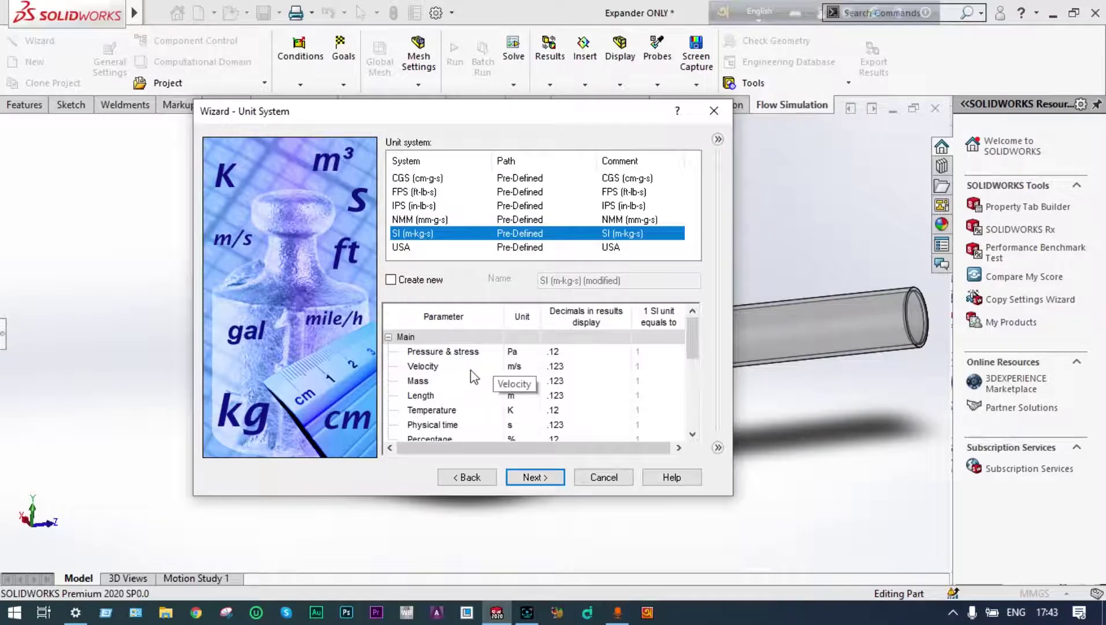
click(526, 354)
click(534, 352)
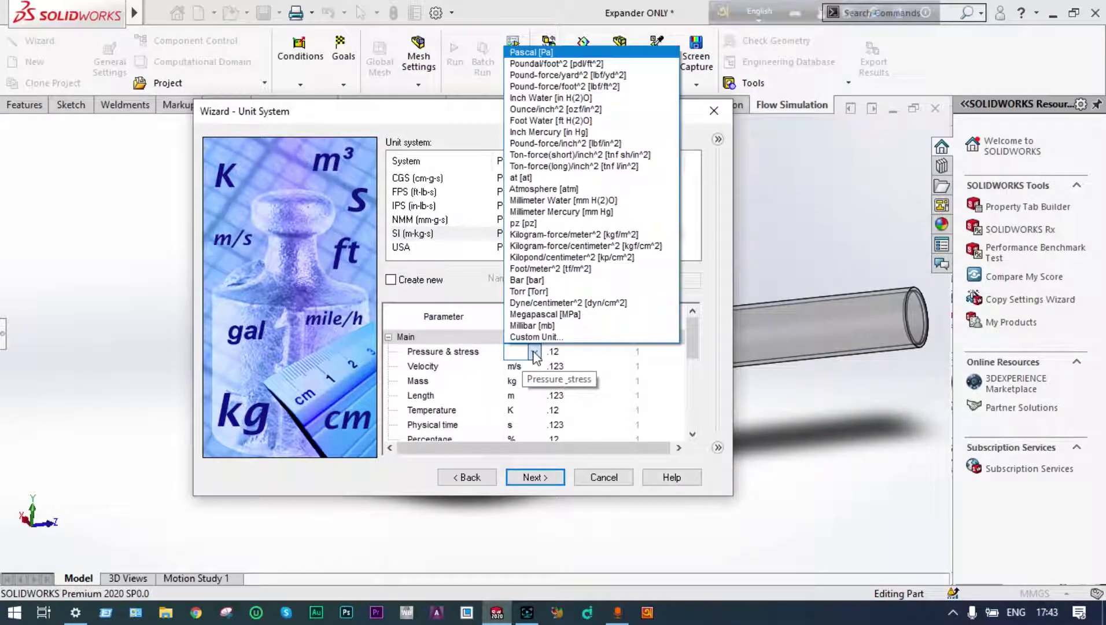
click(538, 314)
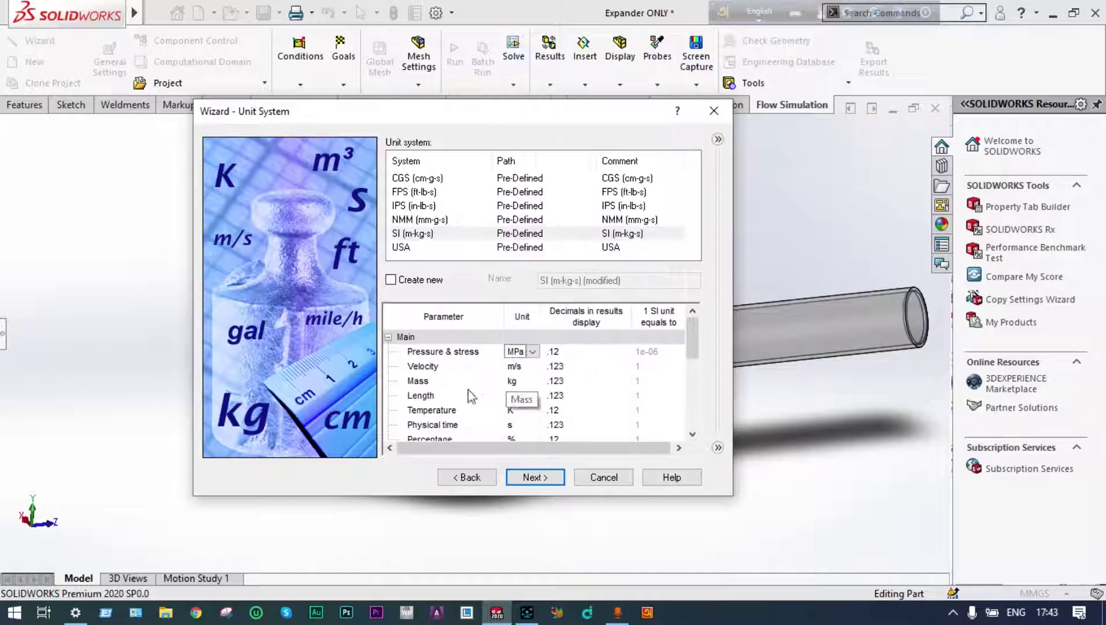
click(513, 411)
click(534, 411)
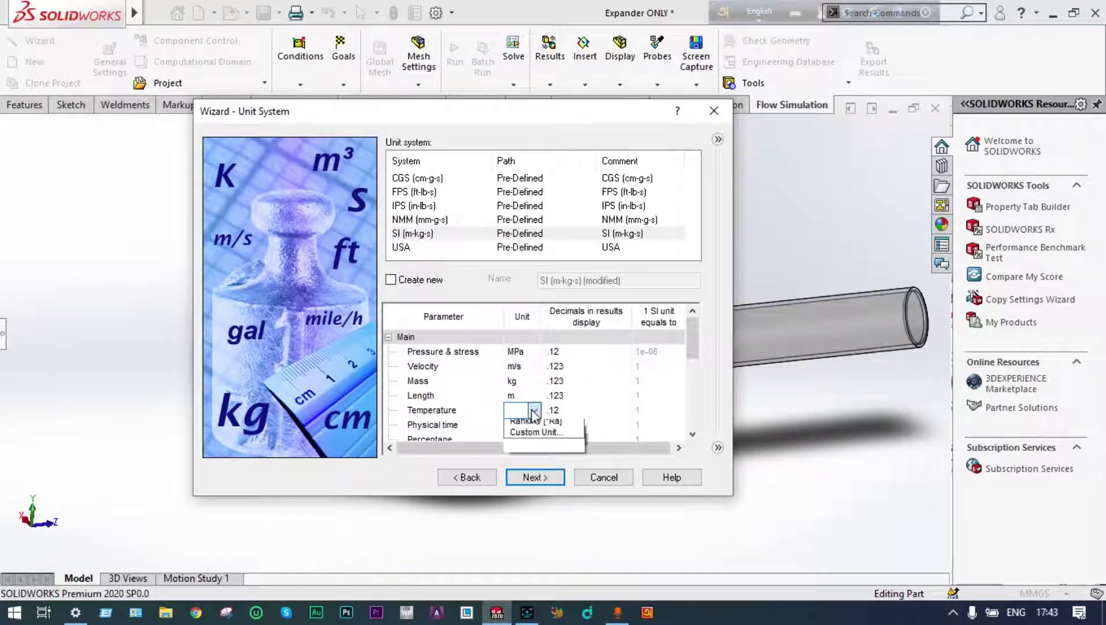
click(535, 438)
click(532, 477)
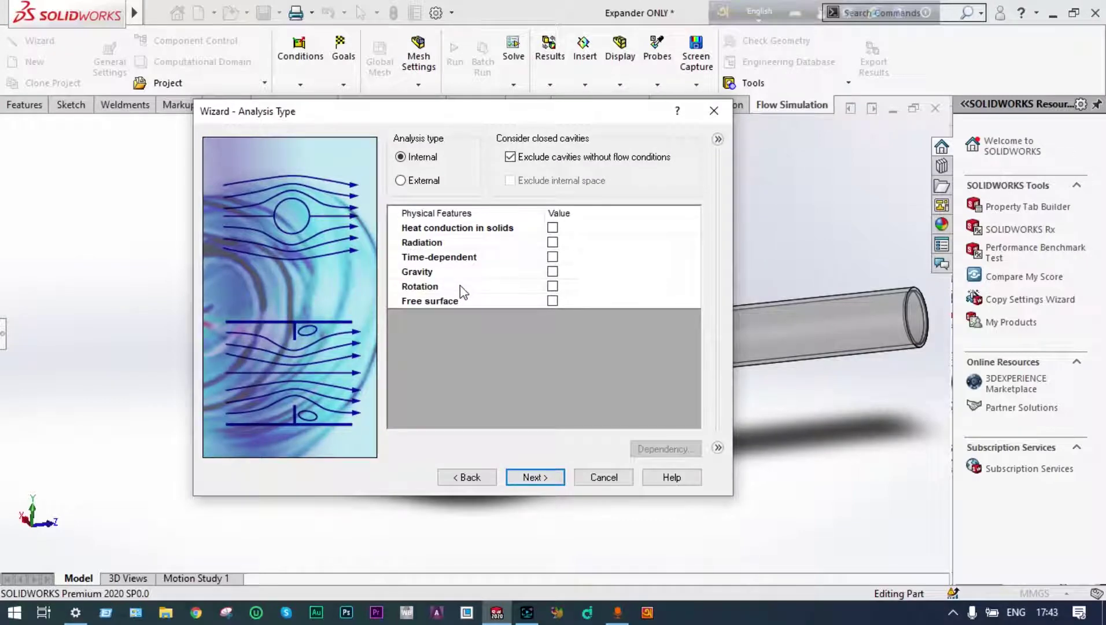
Make the analysis External with heat conduction in solids and gravity -9.81 m/s² in Y, 0 in Z
click(400, 180)
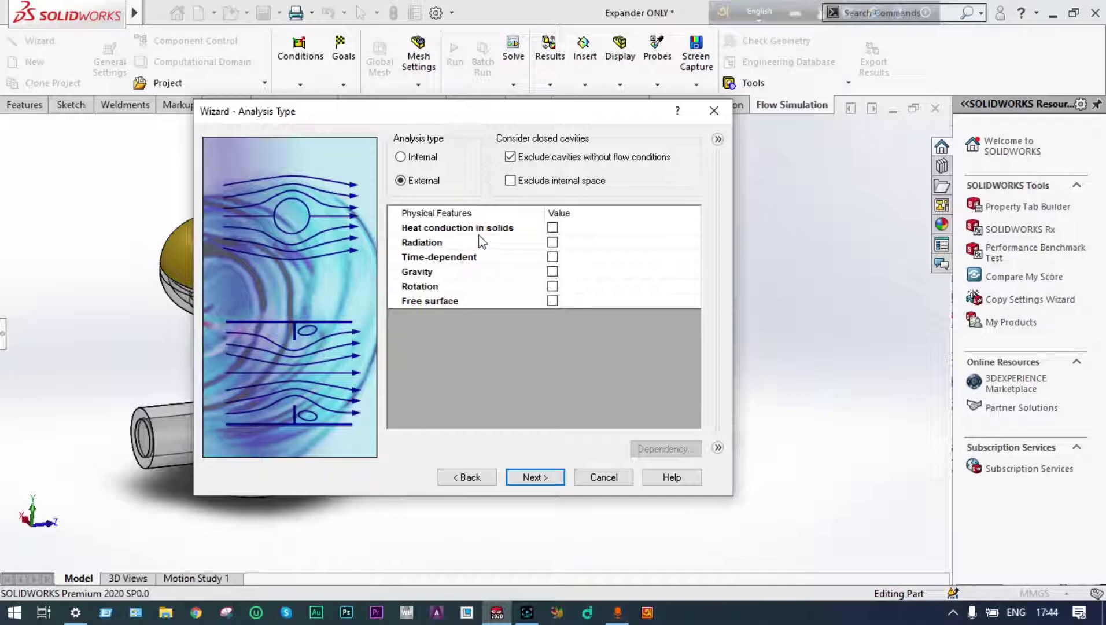
click(553, 228)
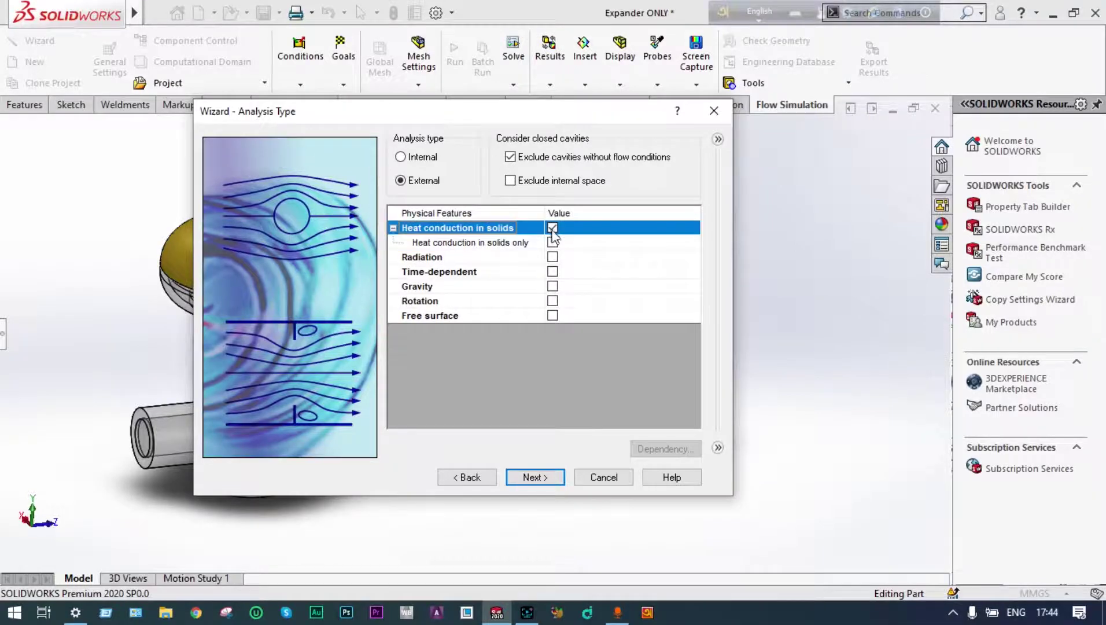
click(553, 286)
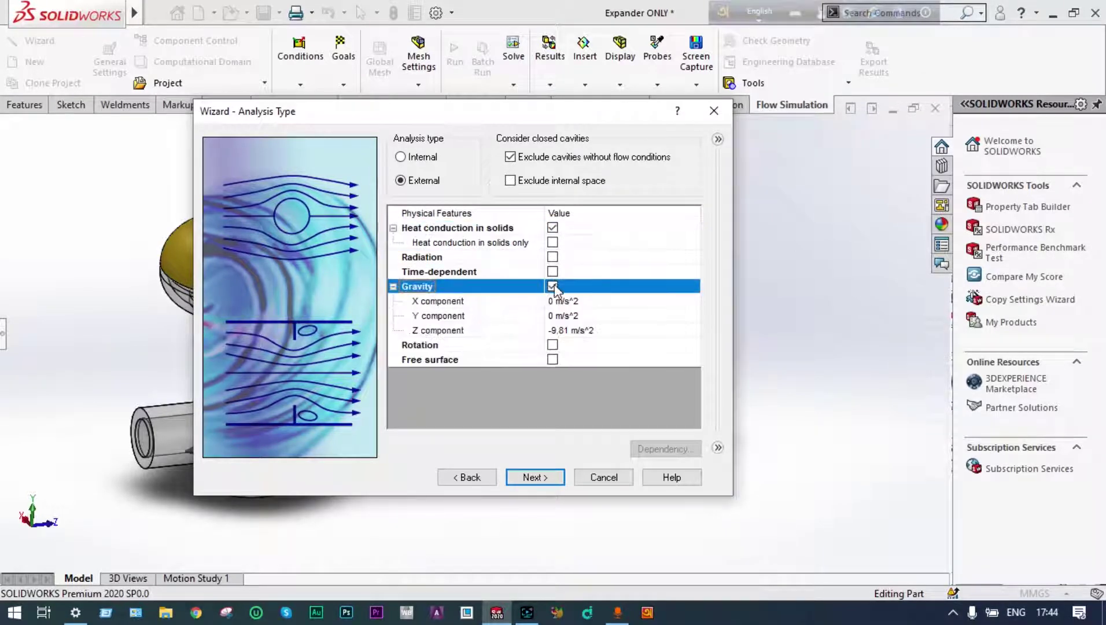
click(556, 315)
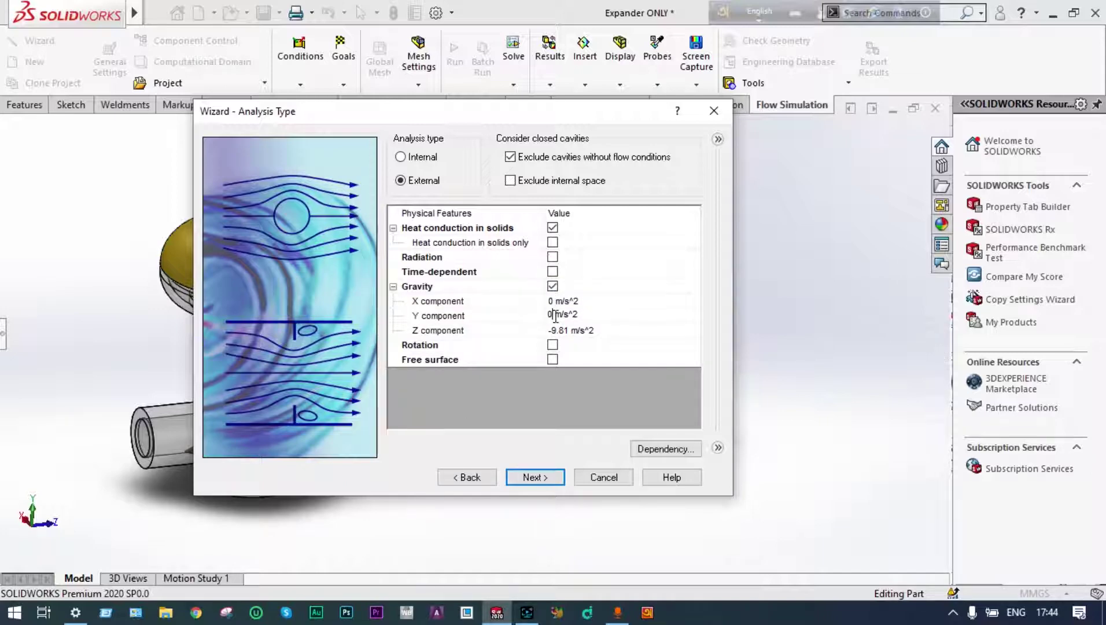
key(BackSpace)
text(-9.81)
click(568, 330)
key(BackSpace)
key(BackSpace)
key(BackSpace)
key(BackSpace)
key(BackSpace)
text(0)
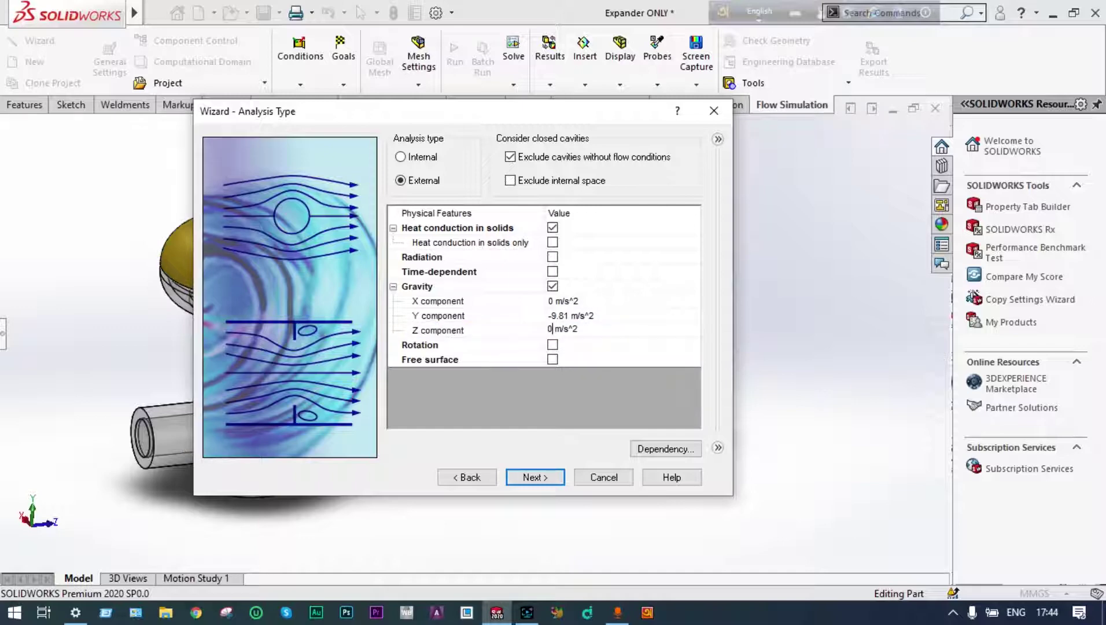
click(533, 477)
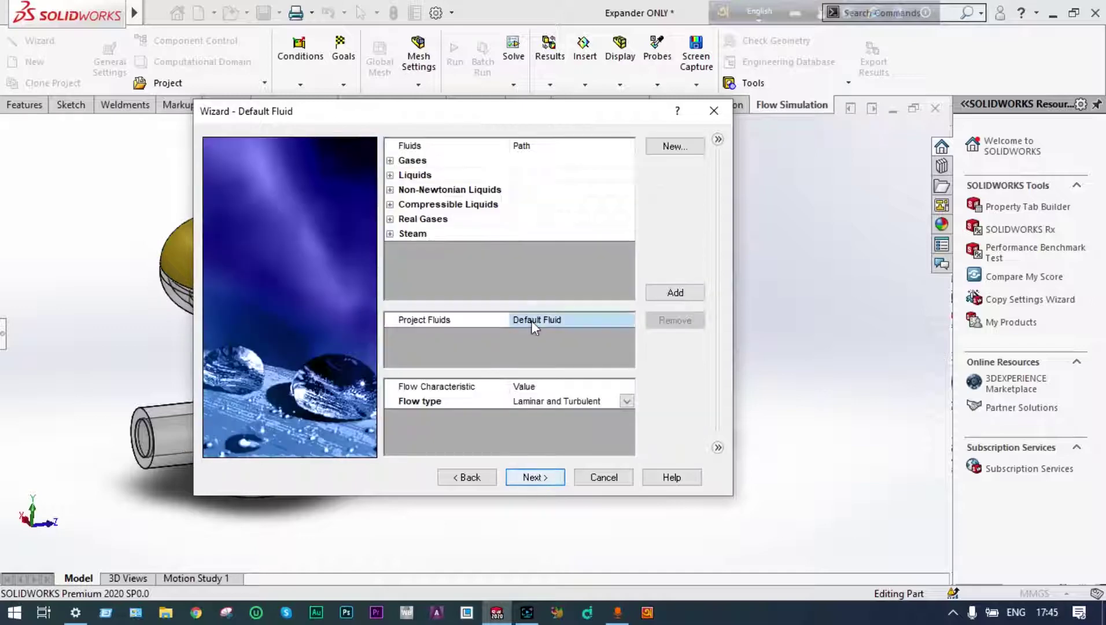
Add Air and Refrigerant R-123 from Real Gases as project fluids
click(390, 160)
double_click(426, 204)
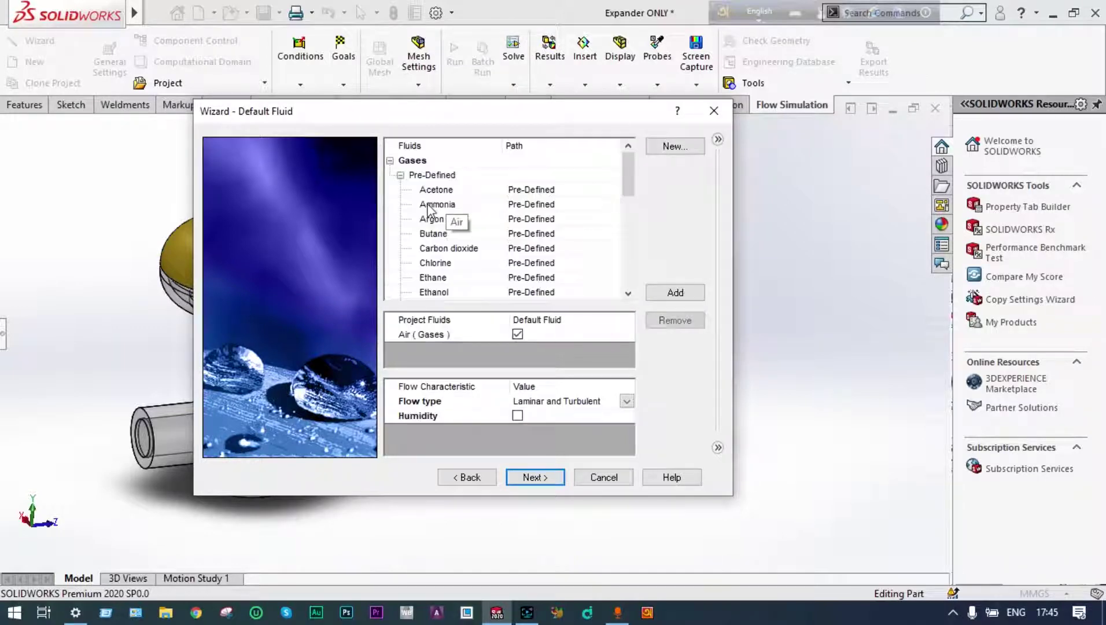
click(391, 161)
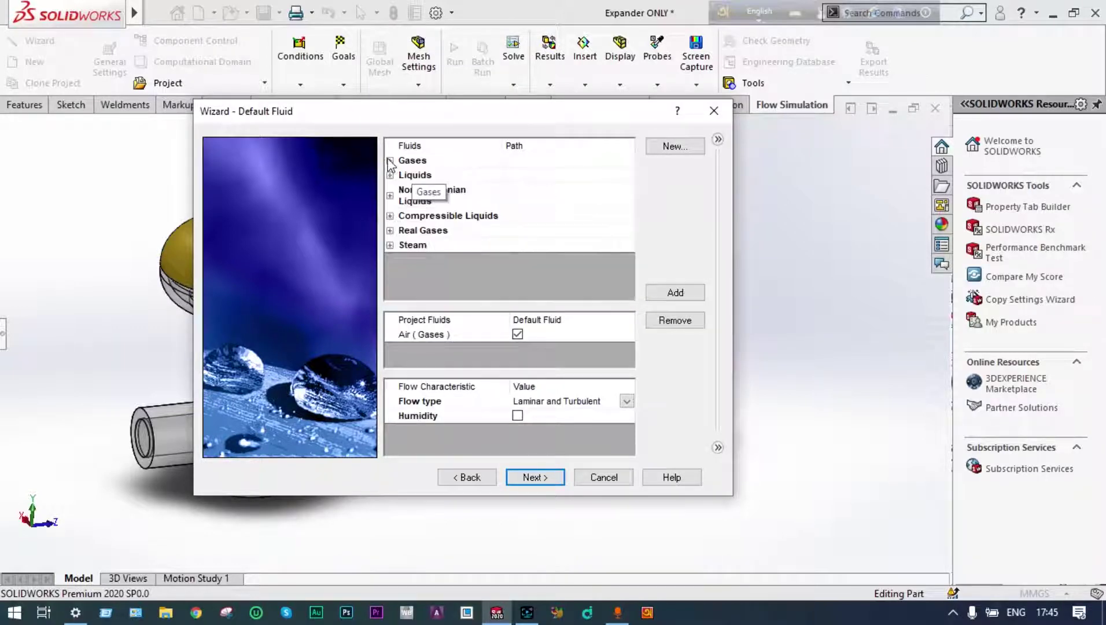
click(390, 231)
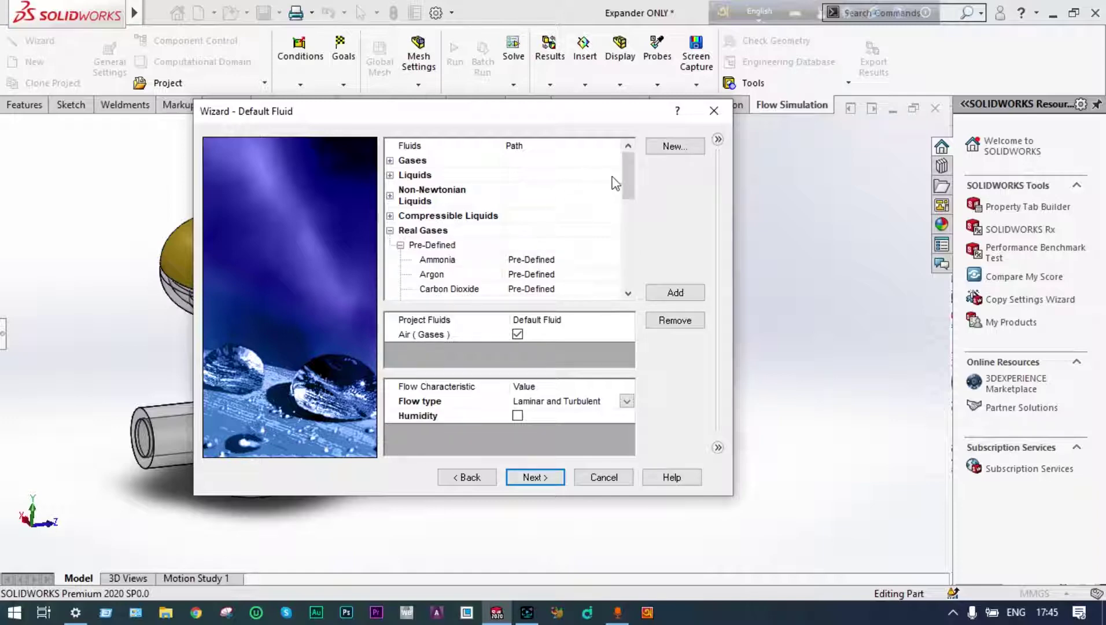
drag(627, 180, 626, 263)
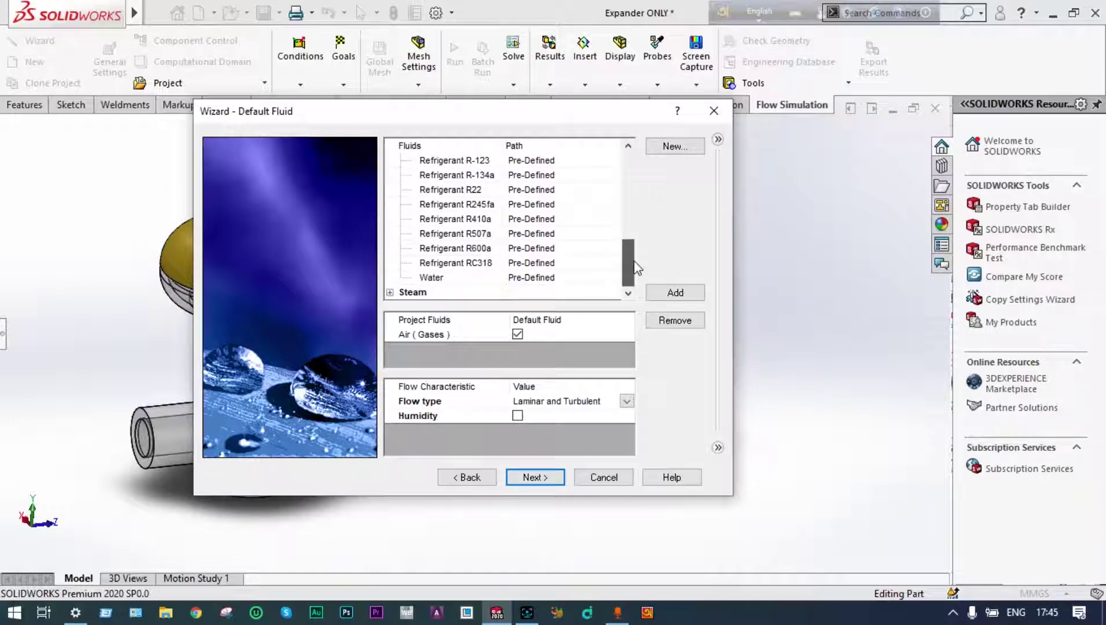
double_click(457, 158)
Make Brass from Alloys the default solid and accept the default wall conditions
click(535, 478)
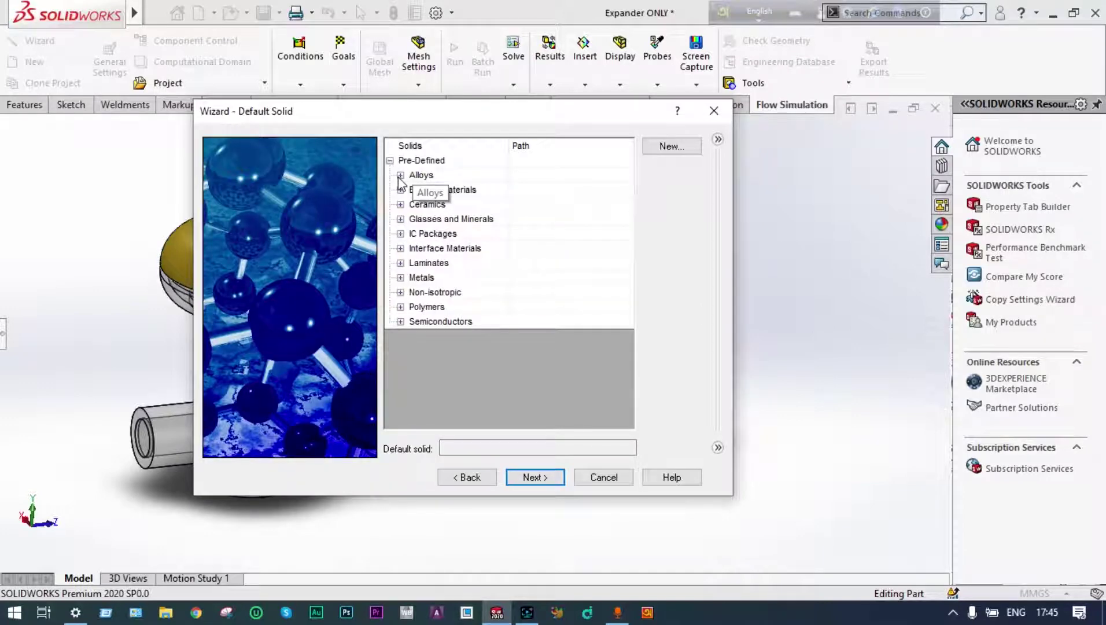
click(400, 175)
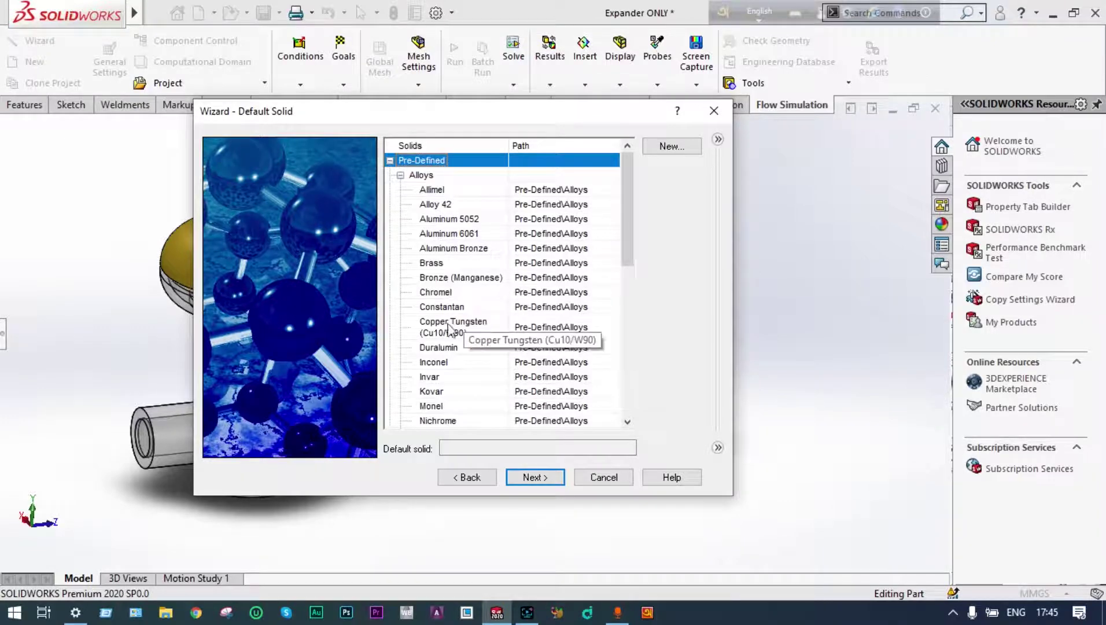
double_click(440, 264)
click(529, 478)
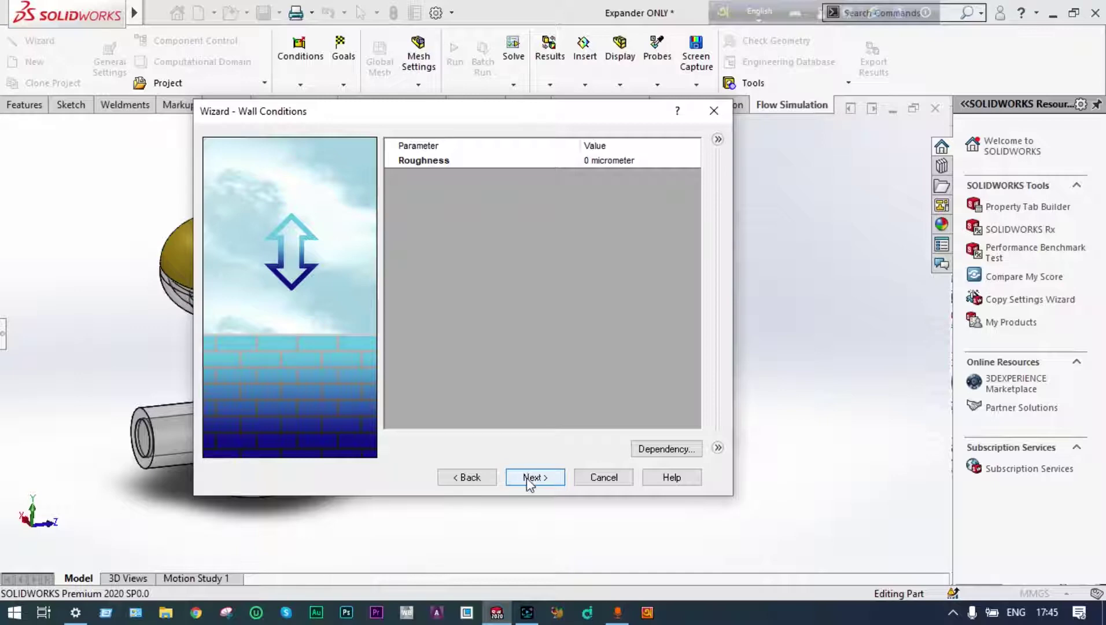
click(530, 479)
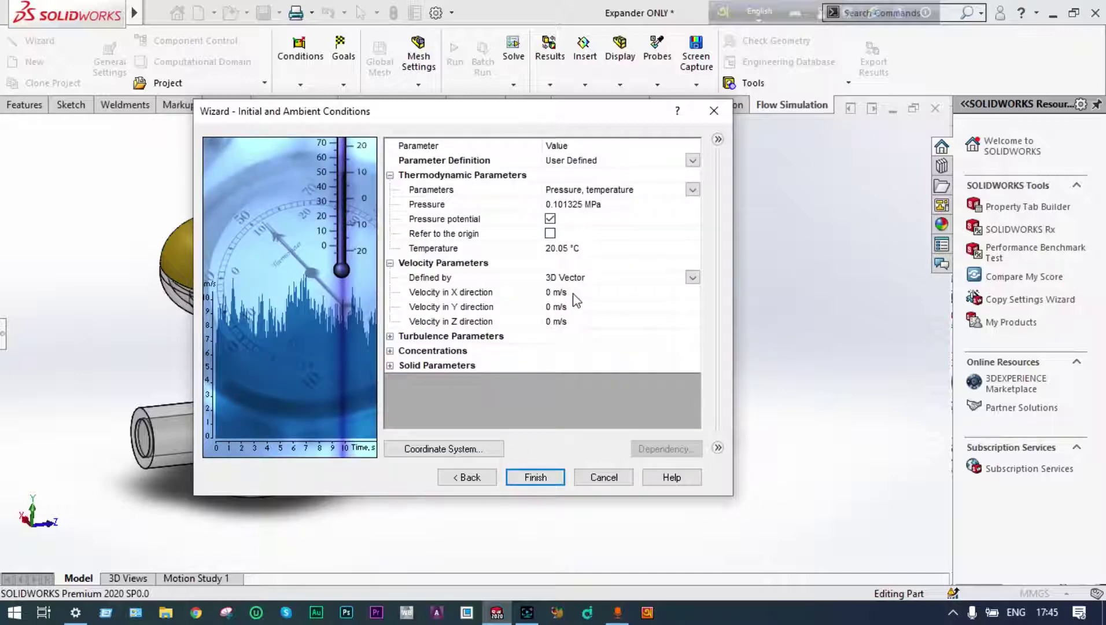
Set fluid and initial solid temperatures to 20 °C, with Air mass fraction 0 and R-123 1
click(570, 250)
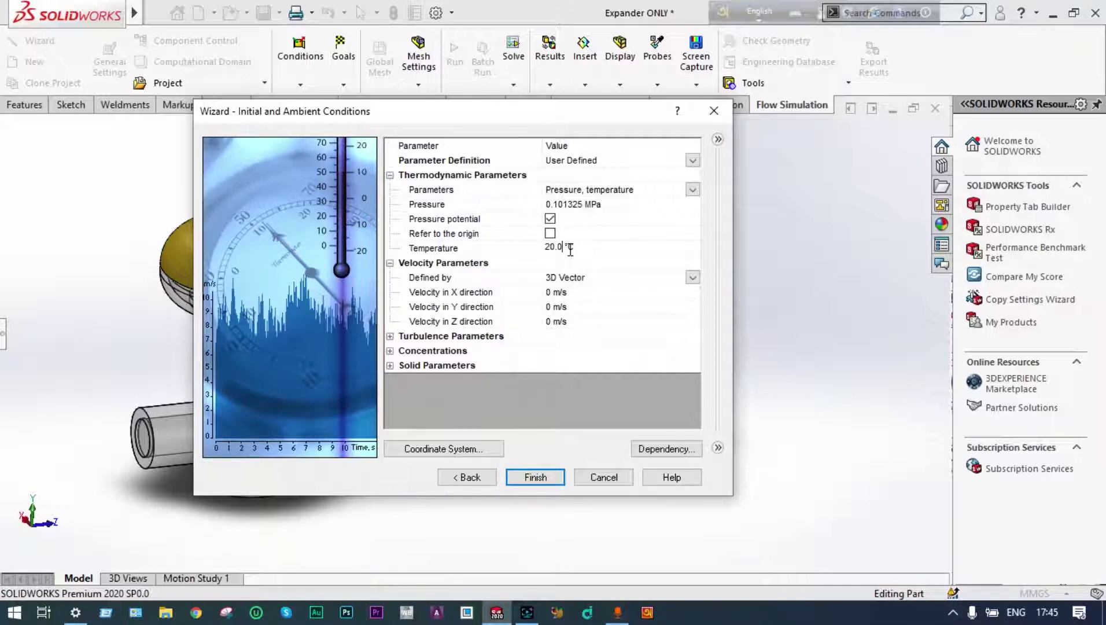
click(391, 366)
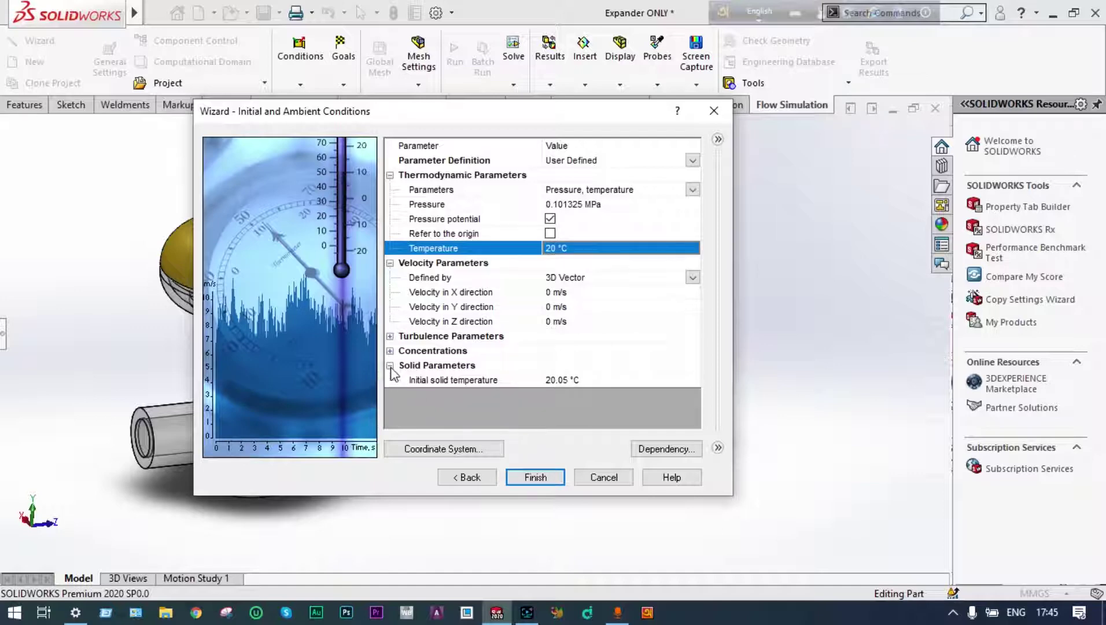
click(570, 380)
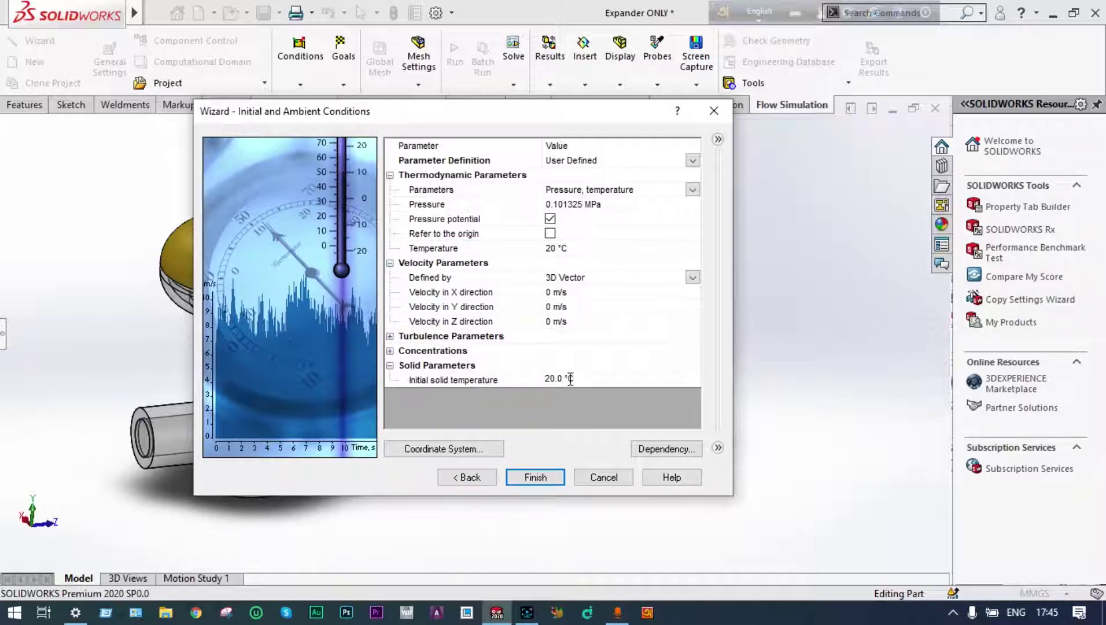
key(Return)
click(390, 352)
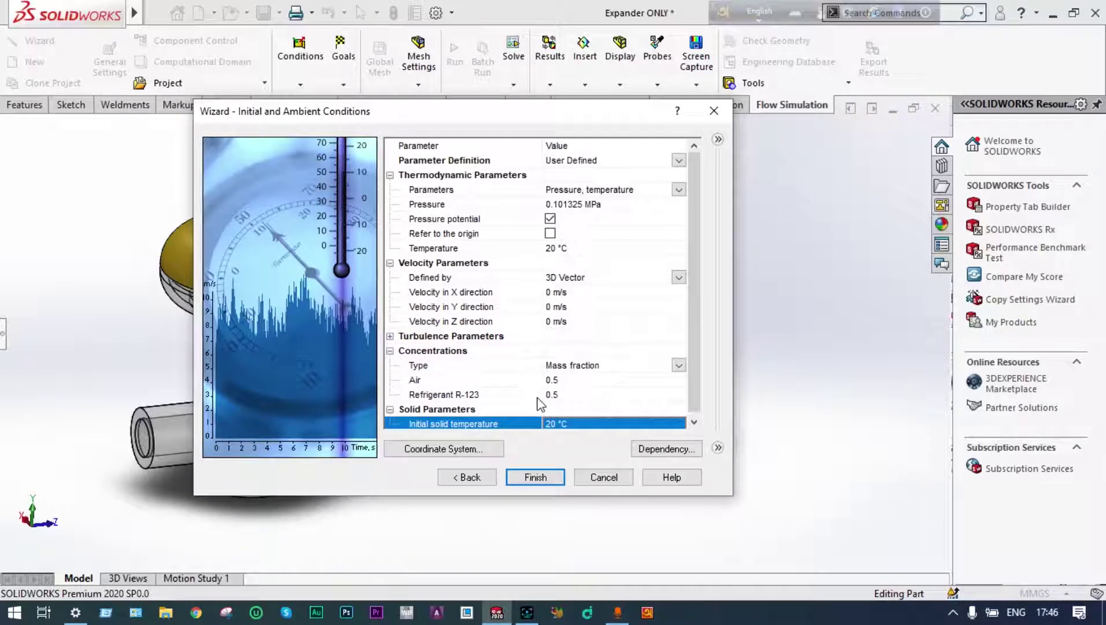
click(563, 382)
click(561, 380)
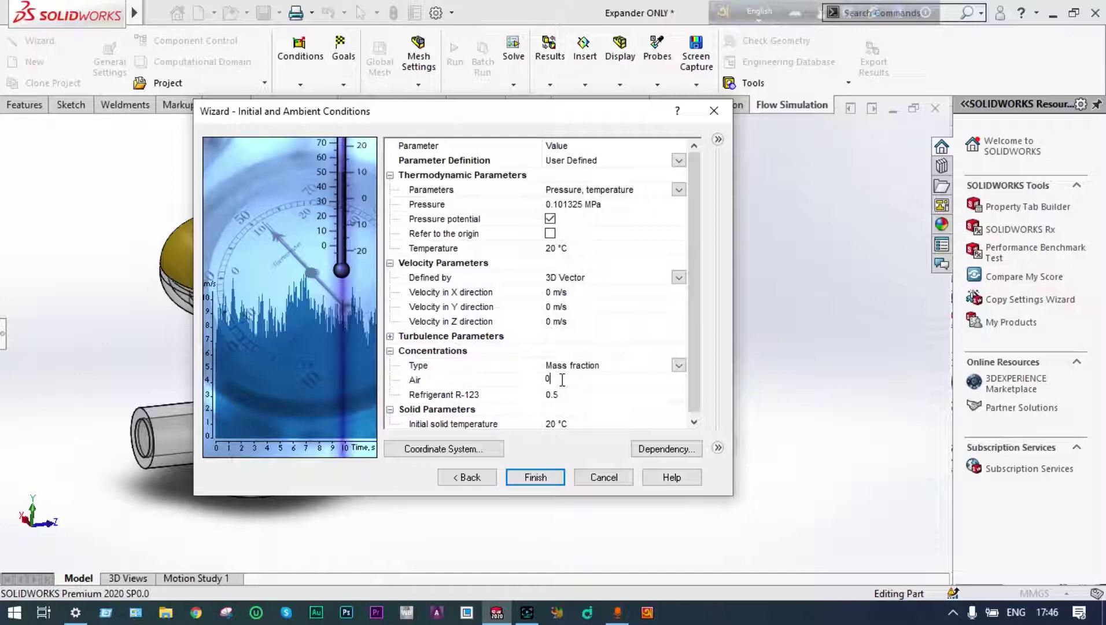
double_click(567, 394)
Give an initial Z velocity of 30 m/s with Z reference axis and finish the project
click(605, 316)
text(3)
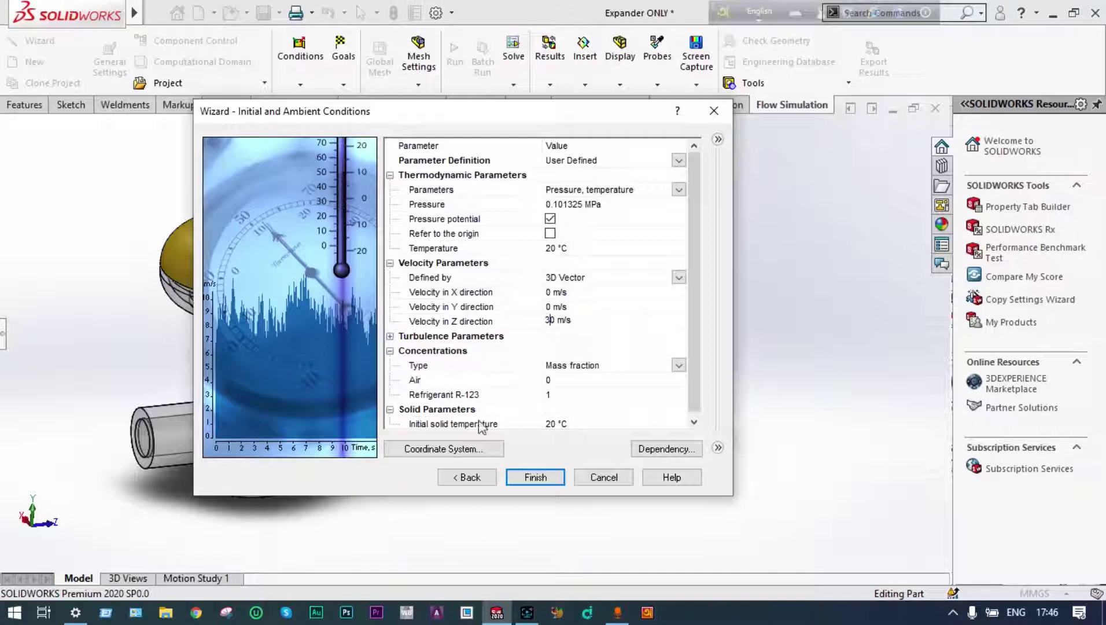
click(477, 453)
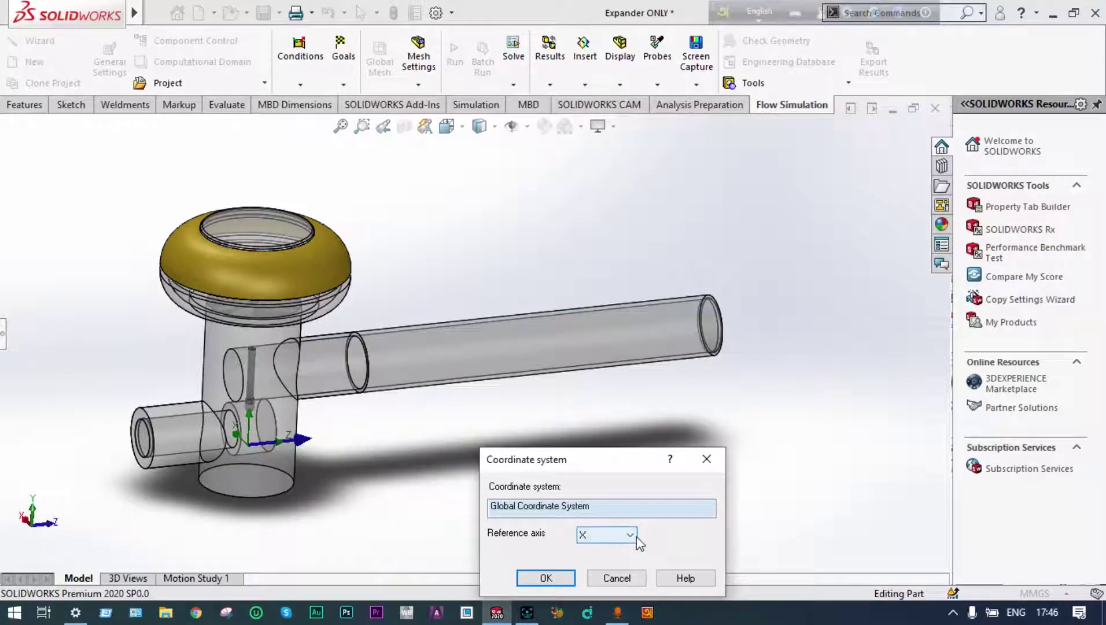
click(630, 535)
click(586, 562)
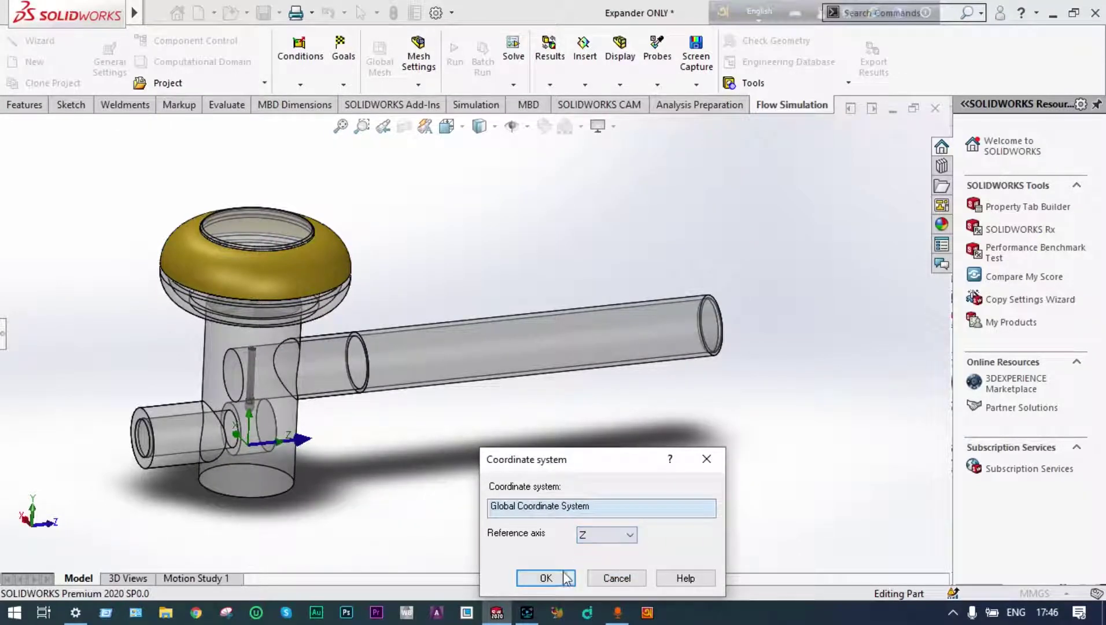
click(564, 579)
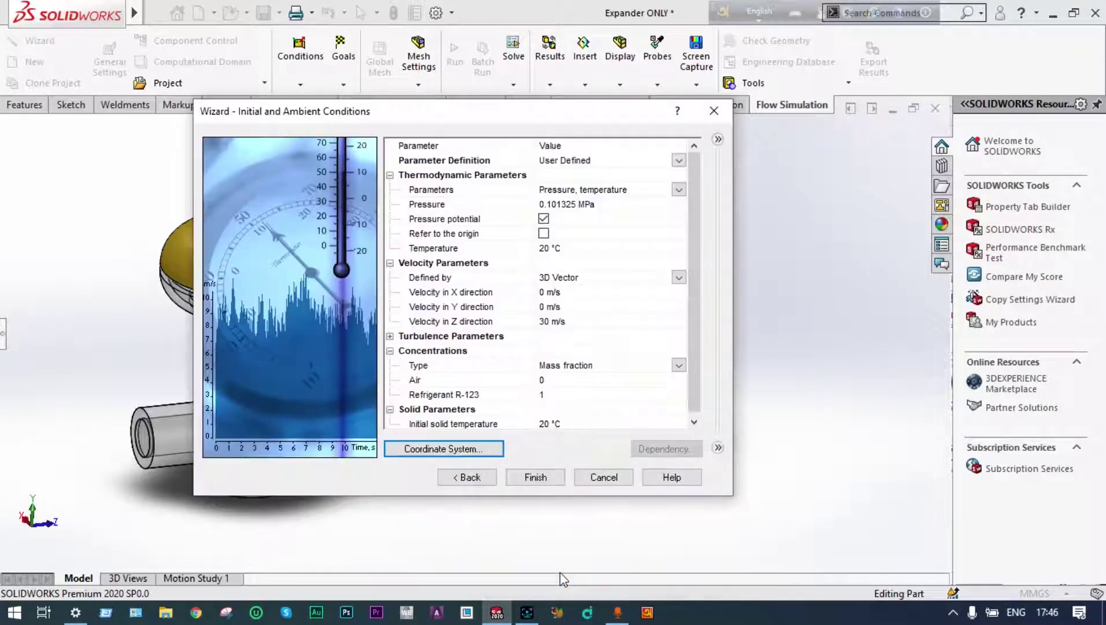
click(534, 478)
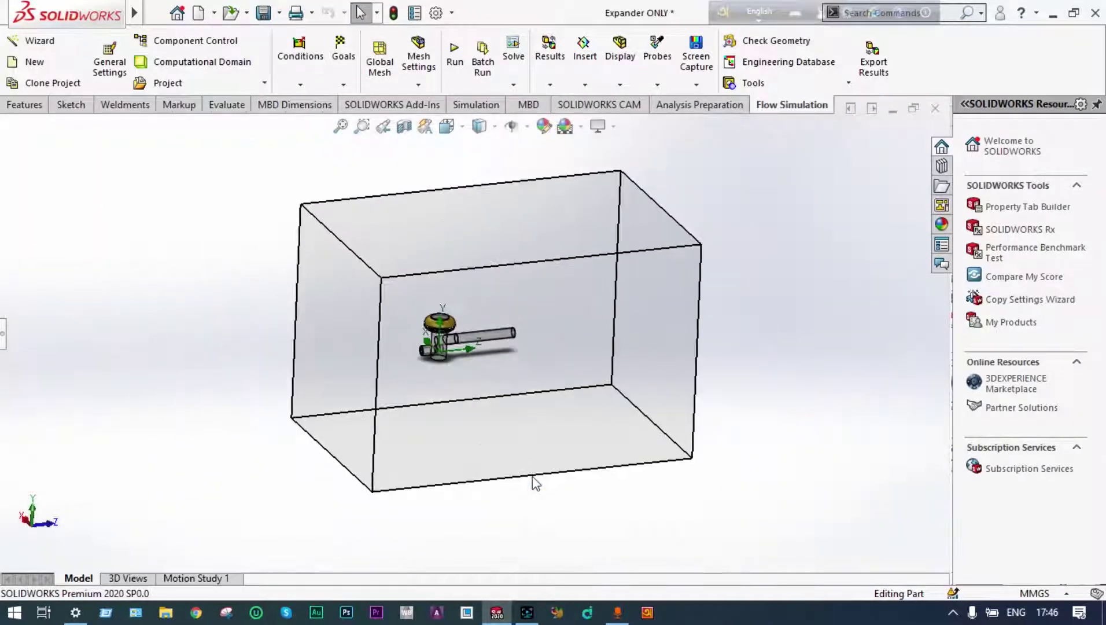
Pull the computational domain's Z and Y faces inward to the expander model
middle_drag(534, 484, 469, 440)
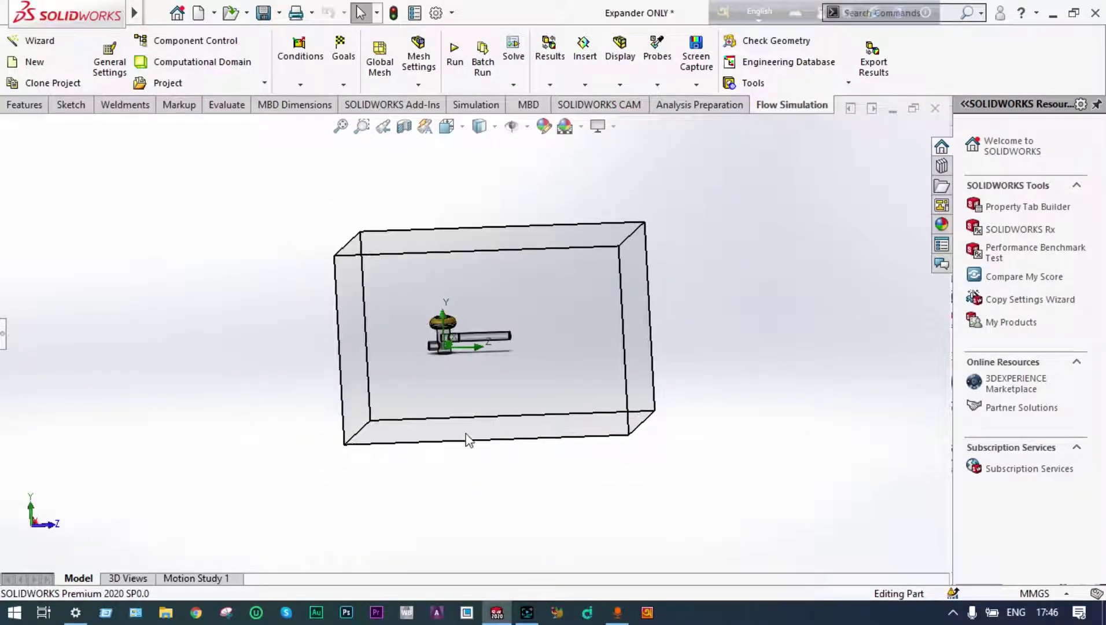
click(3, 336)
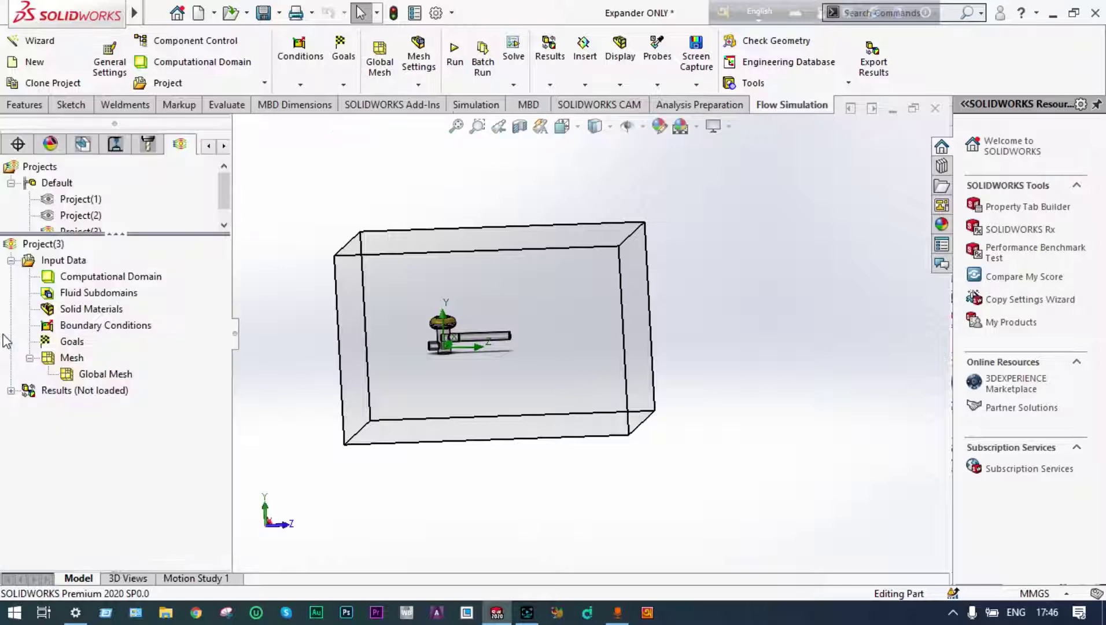
right_click(158, 276)
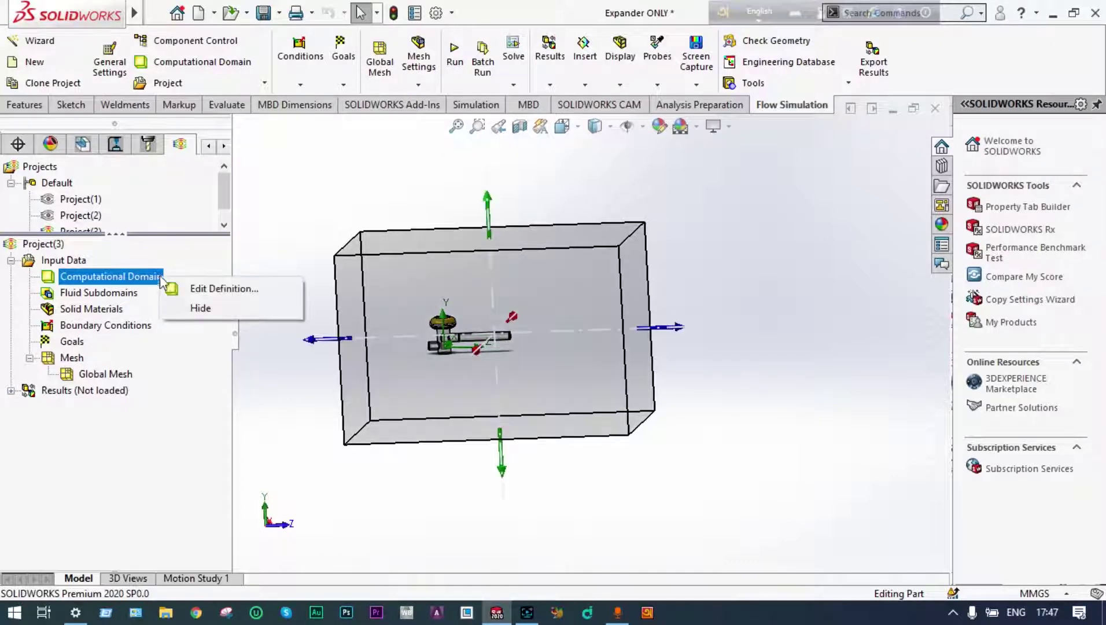
click(219, 289)
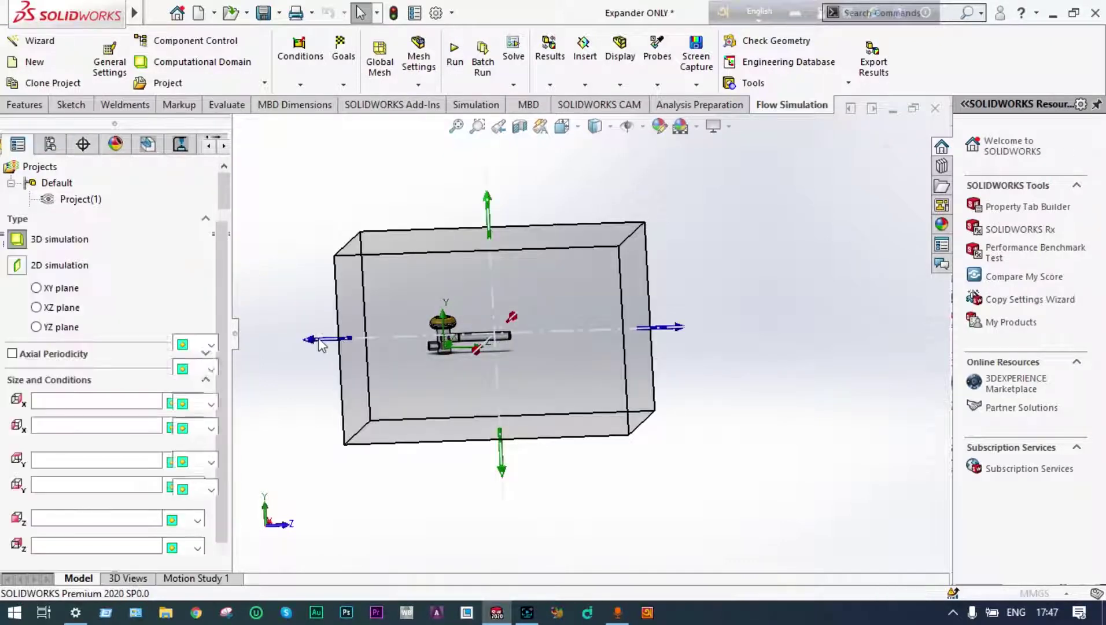
drag(317, 340, 366, 350)
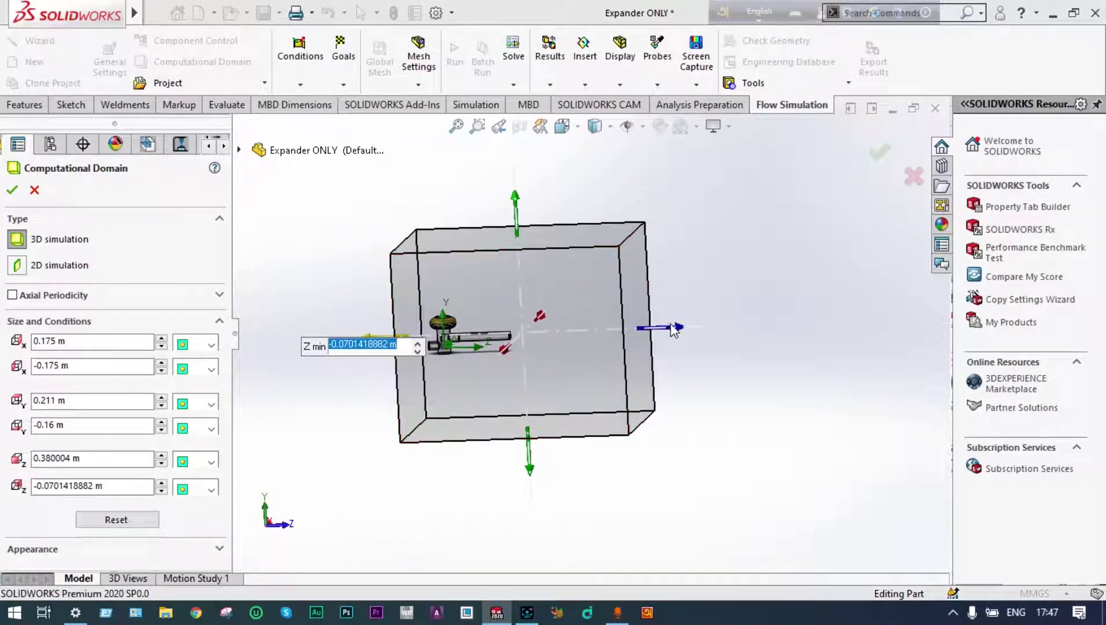
drag(673, 330, 571, 349)
drag(463, 249, 463, 265)
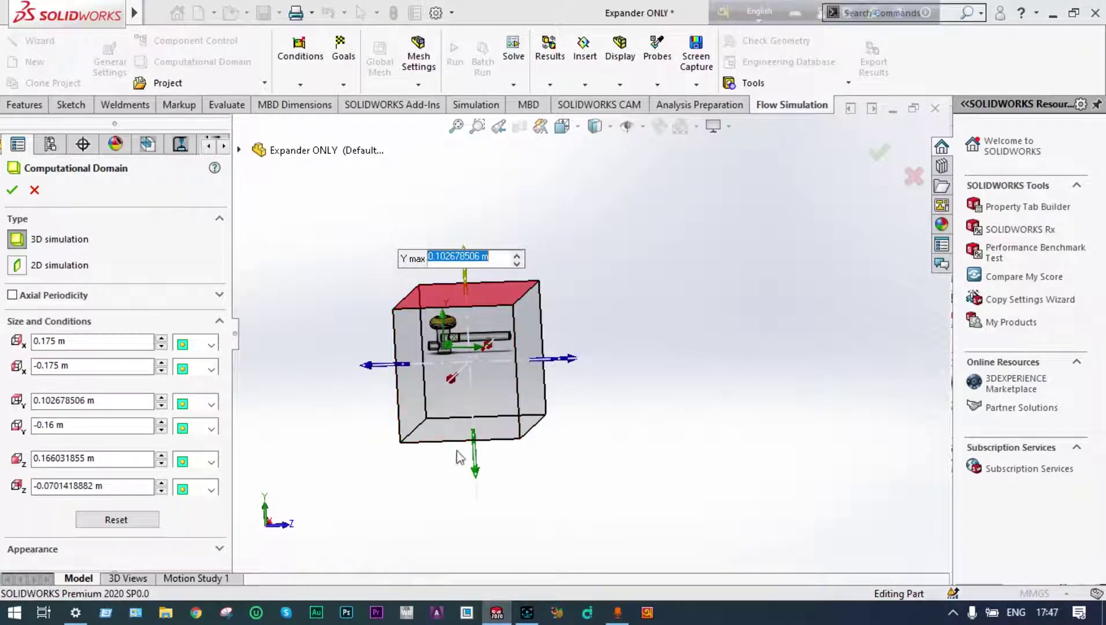
drag(475, 469, 475, 408)
Pull the X faces in to span -0.053 to 0.062 m and accept the domain
middle_drag(592, 373, 501, 397)
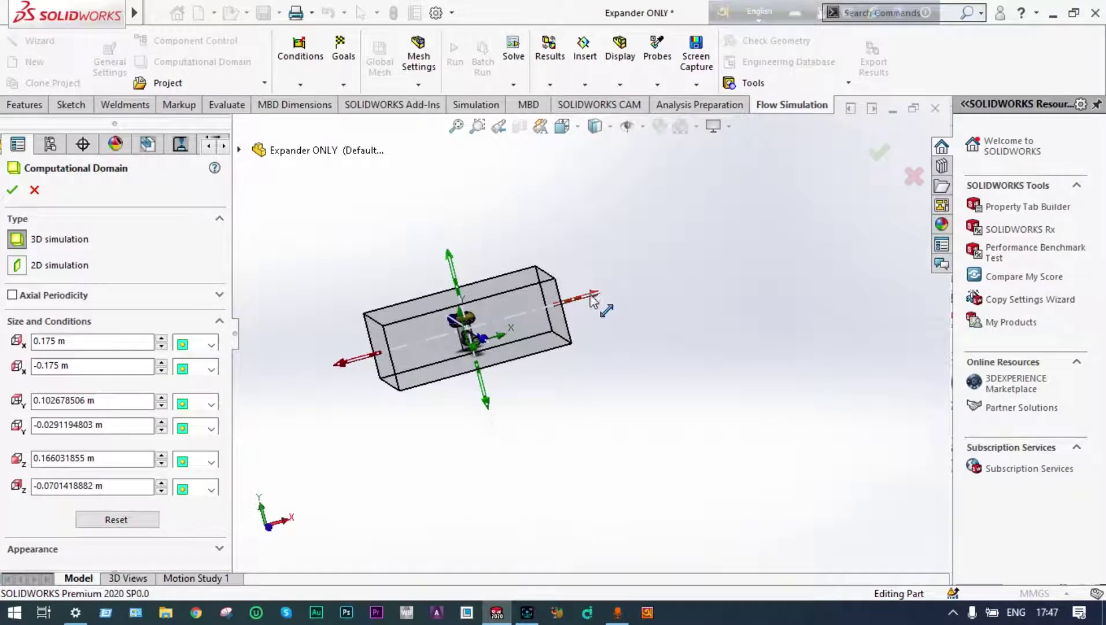
drag(595, 299, 520, 325)
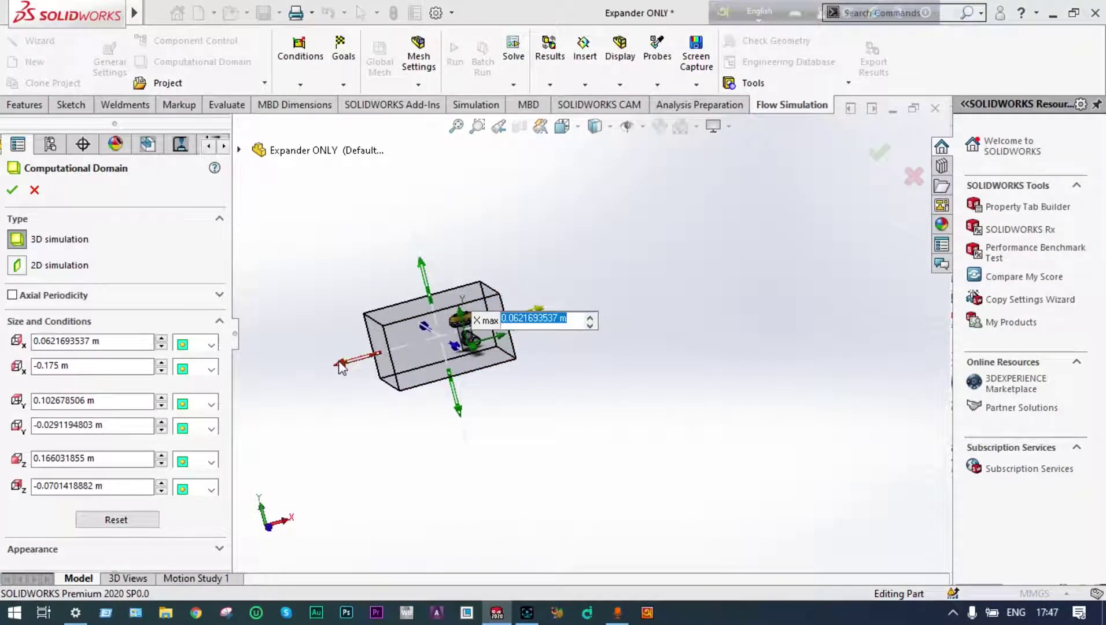
drag(345, 368, 405, 353)
click(881, 155)
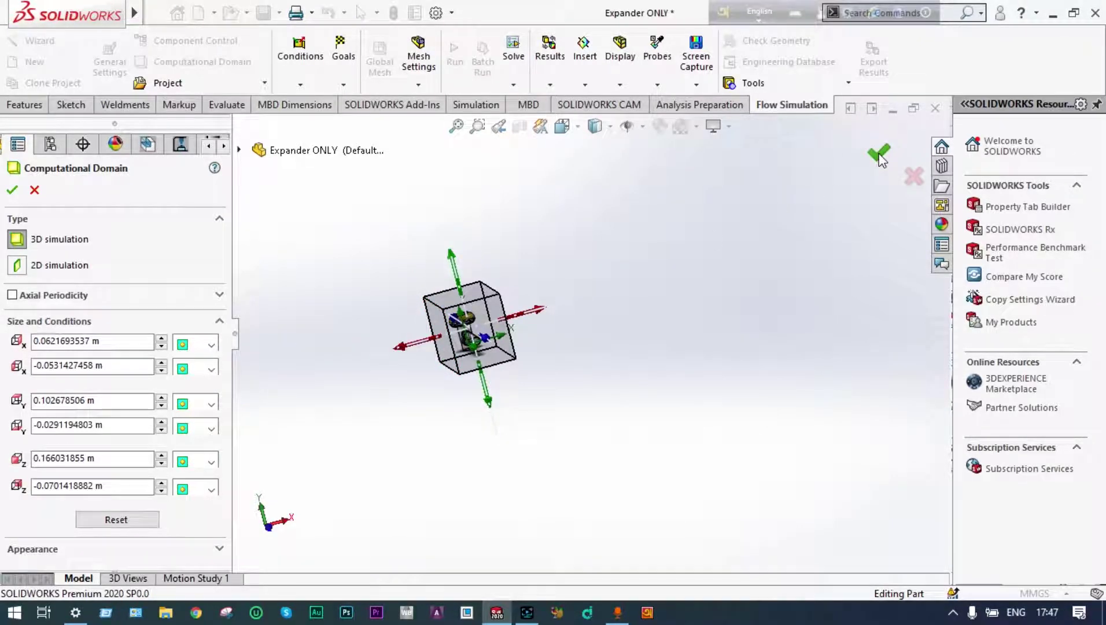
click(143, 279)
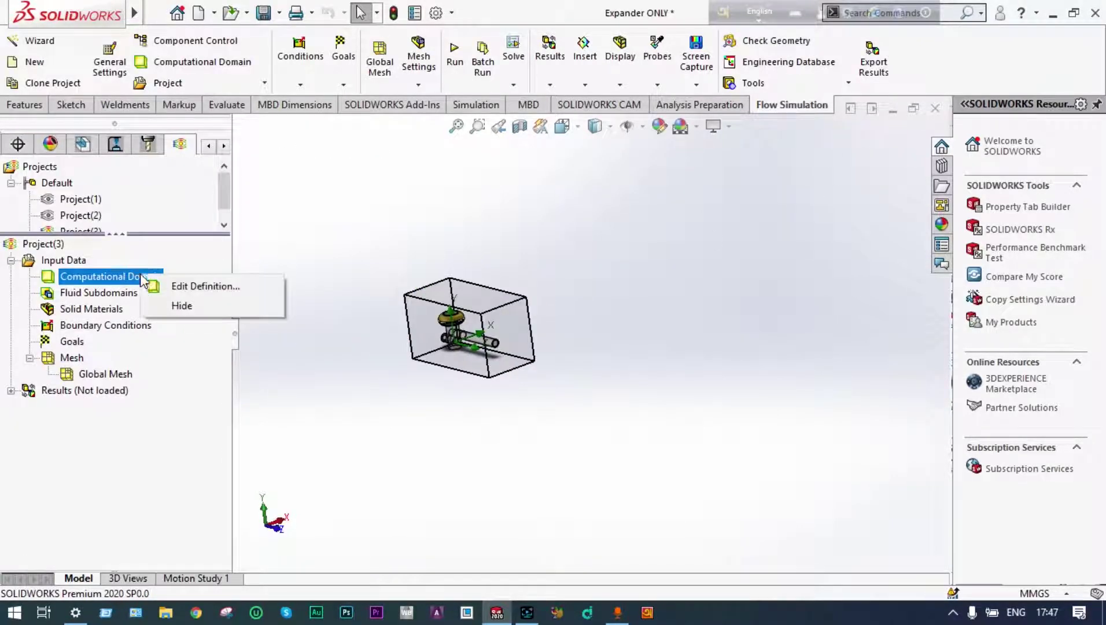
Hide the domain box and section the expander along the Right Plane
click(185, 306)
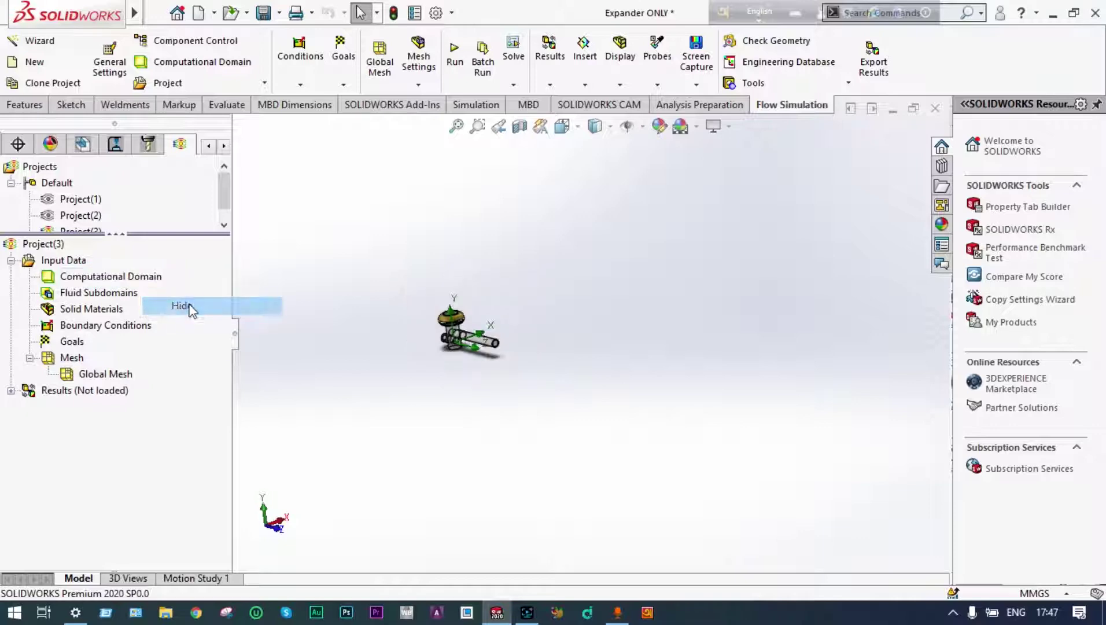
click(476, 128)
middle_drag(384, 244, 404, 247)
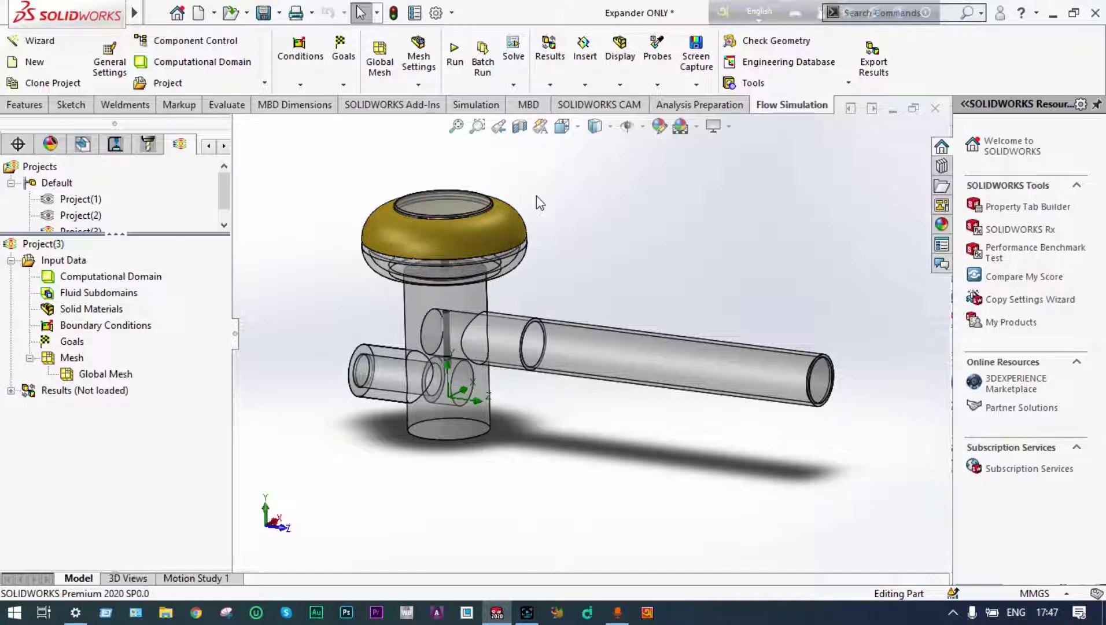
click(520, 126)
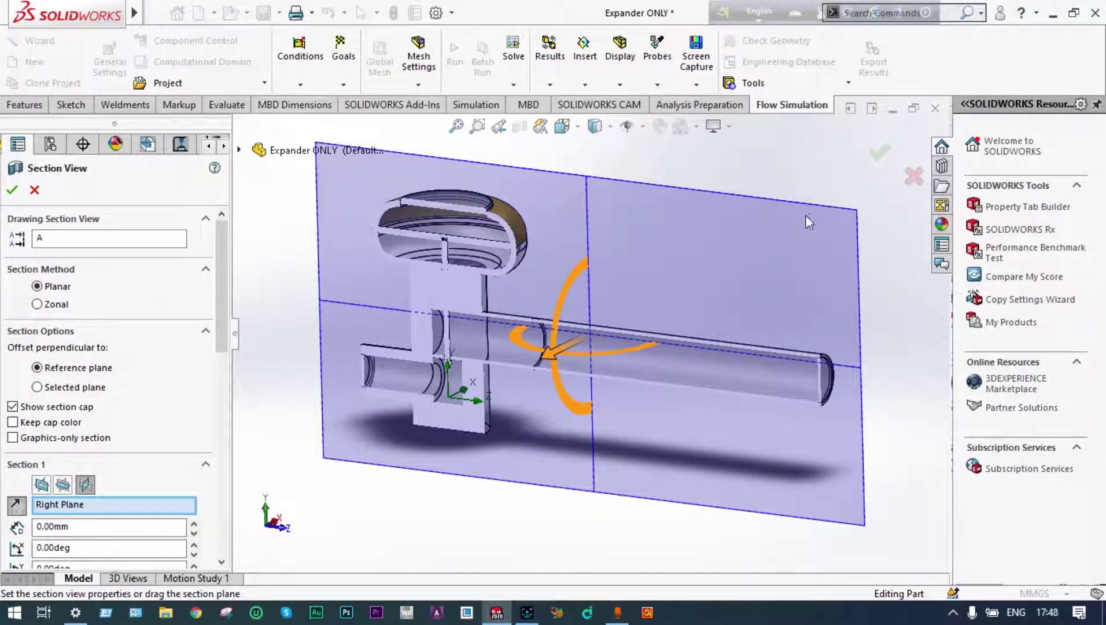
click(877, 155)
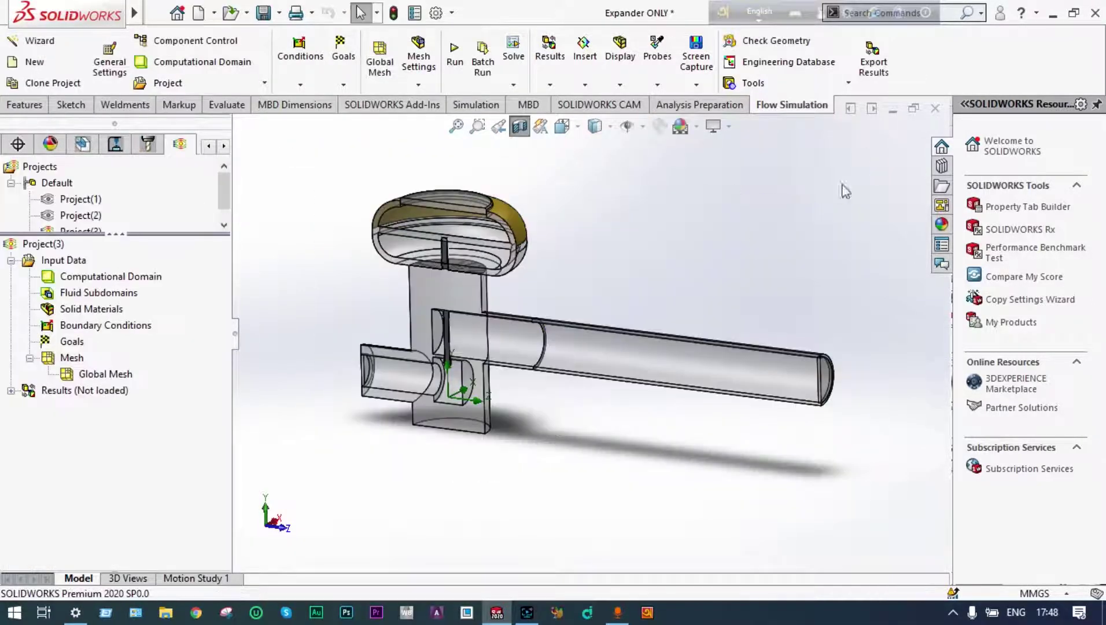
right_click(139, 331)
click(166, 338)
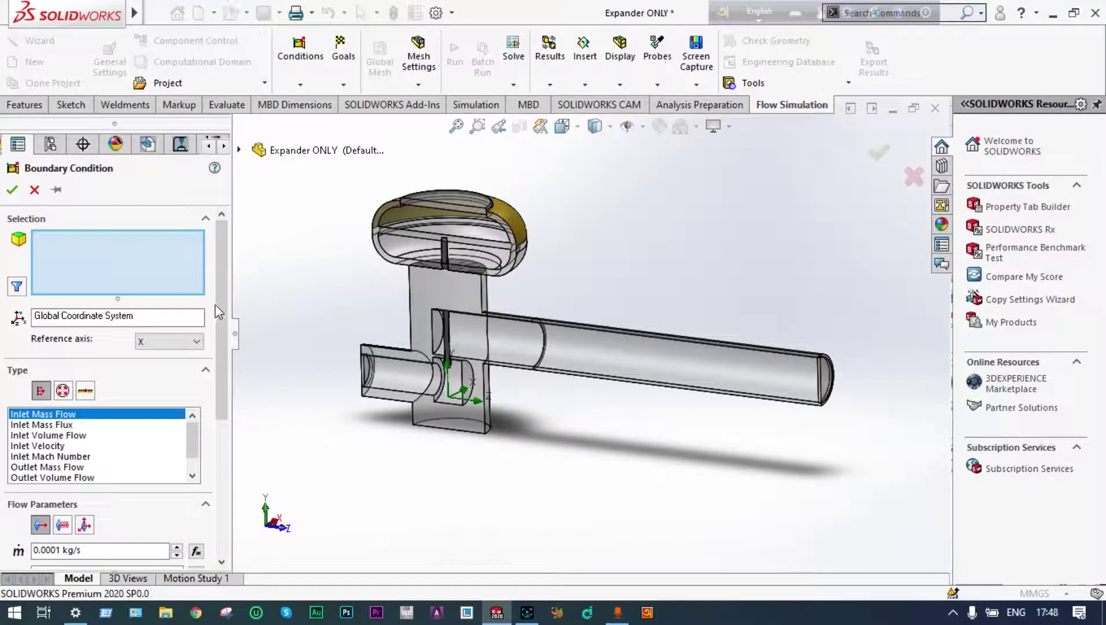
Set the inlet mass flow to 0.1 kg/s at 0.15 MPa and 17 °C
drag(217, 301, 224, 433)
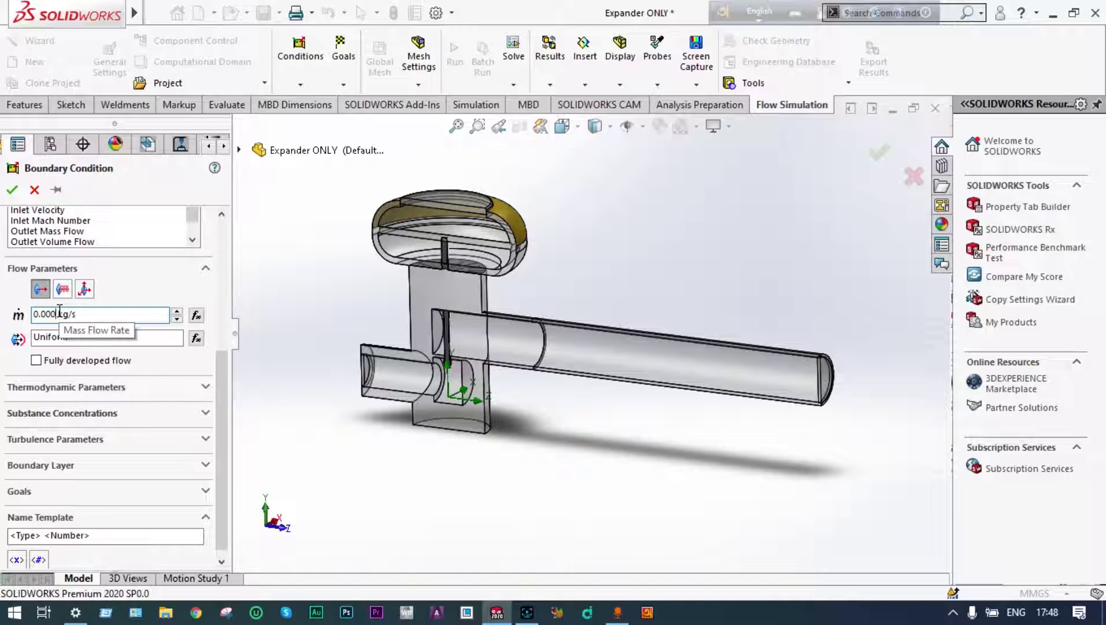
text(1)
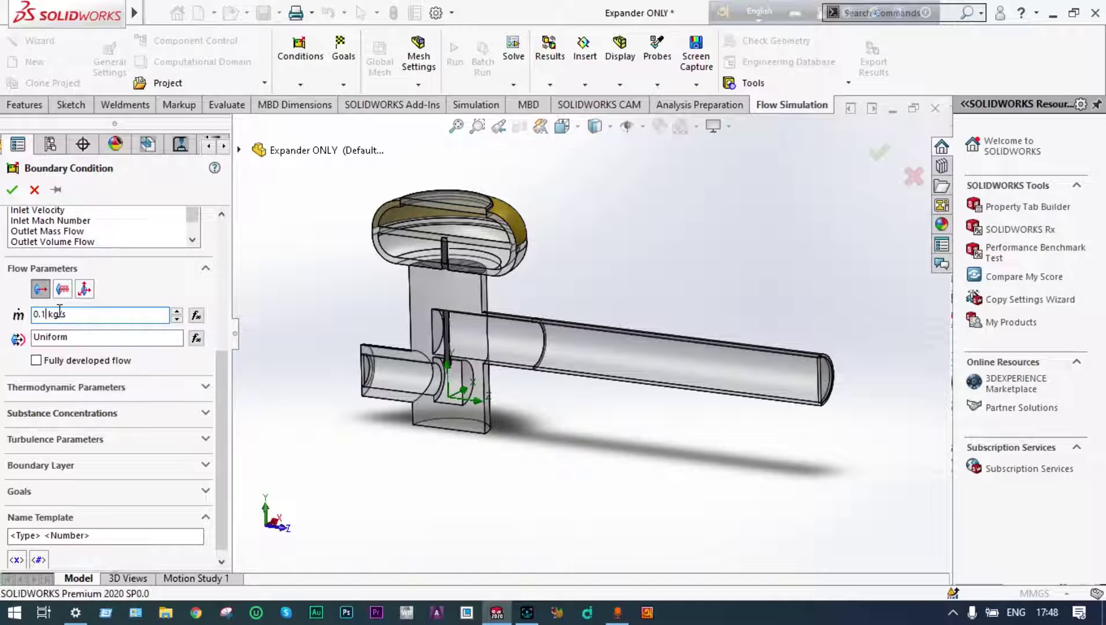
click(204, 388)
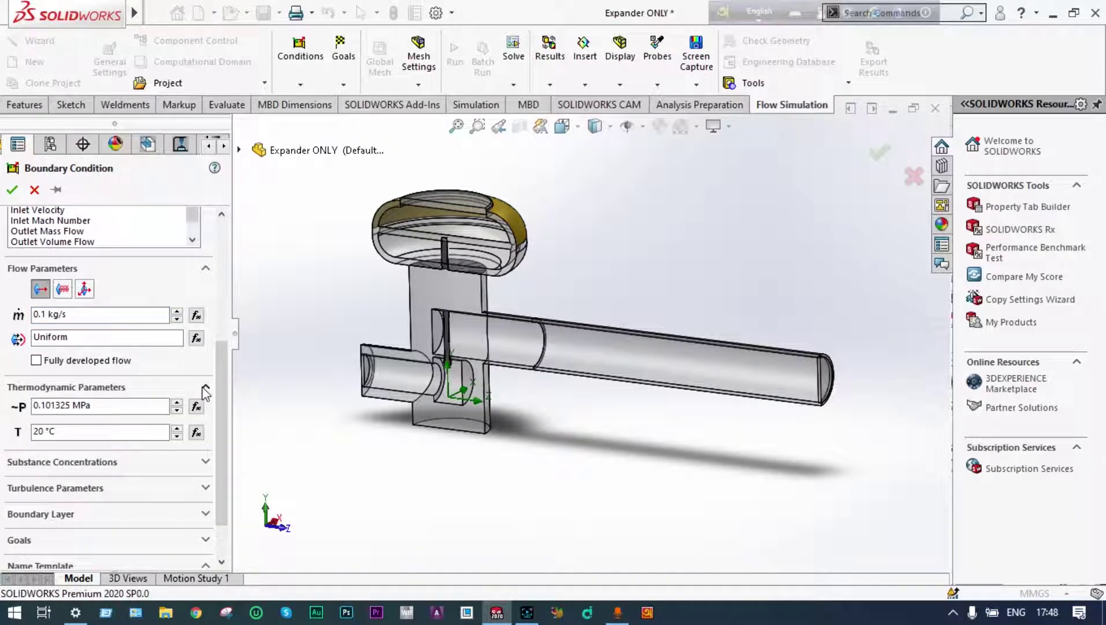
double_click(58, 405)
text(0.15)
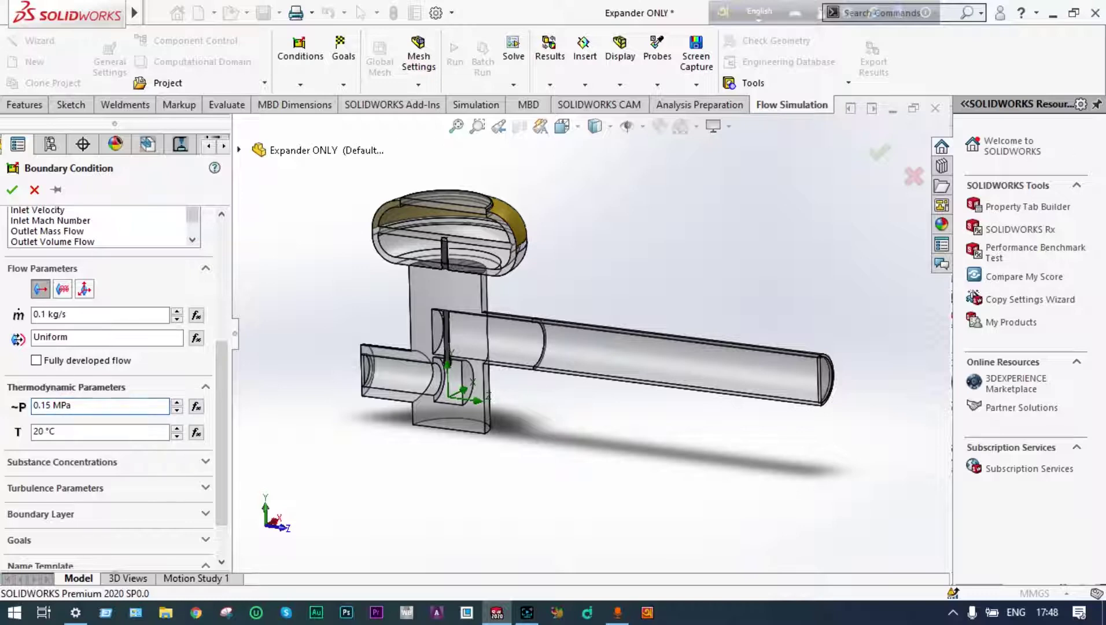
double_click(39, 431)
text(17)
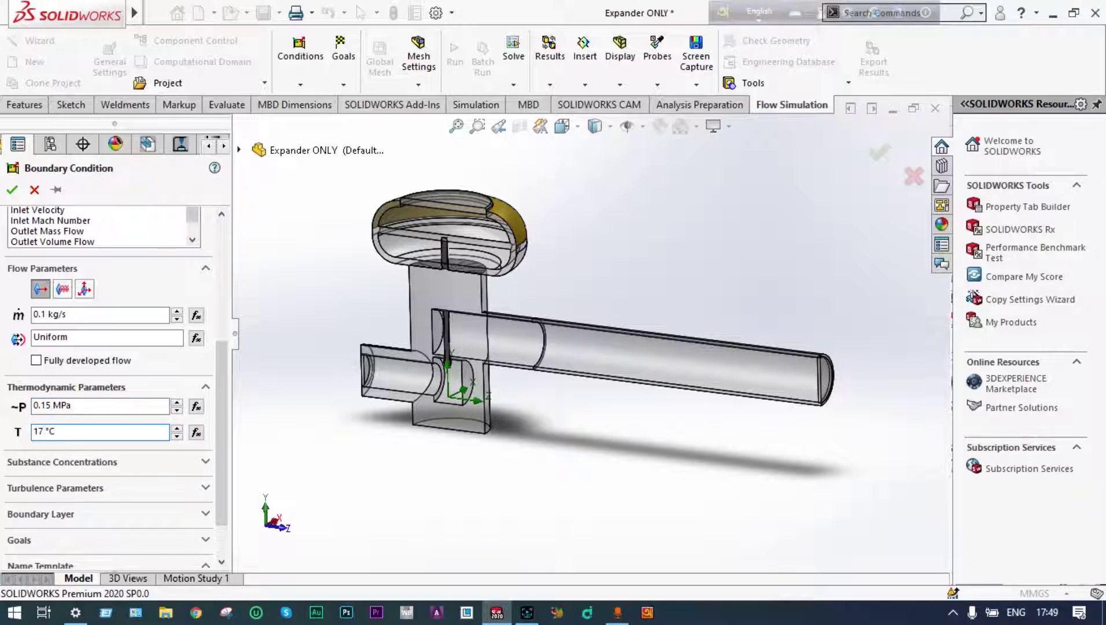
Apply the inlet mass flow to the LID2 inner face and confirm it
click(205, 461)
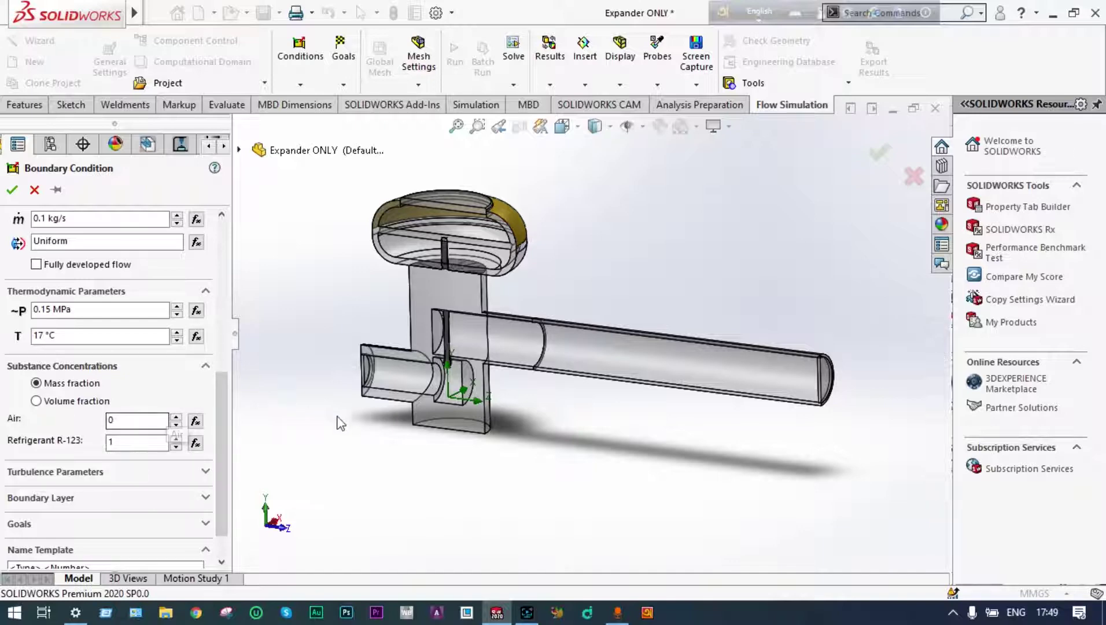
middle_drag(376, 421, 367, 363)
scroll(367, 361, down, 3)
scroll(426, 359, down, 2)
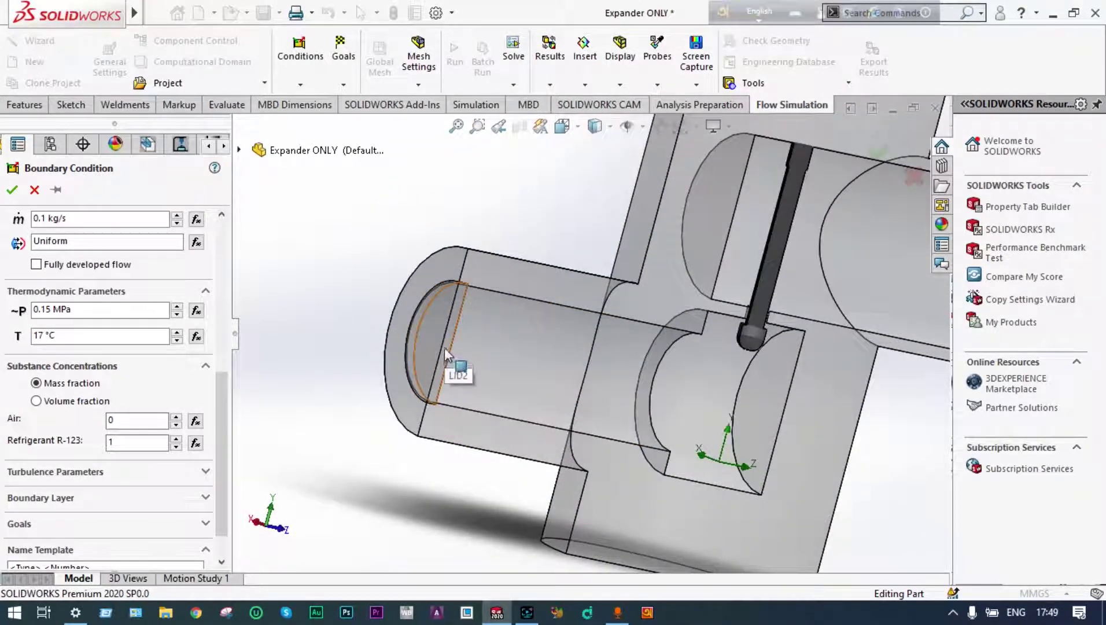
click(438, 327)
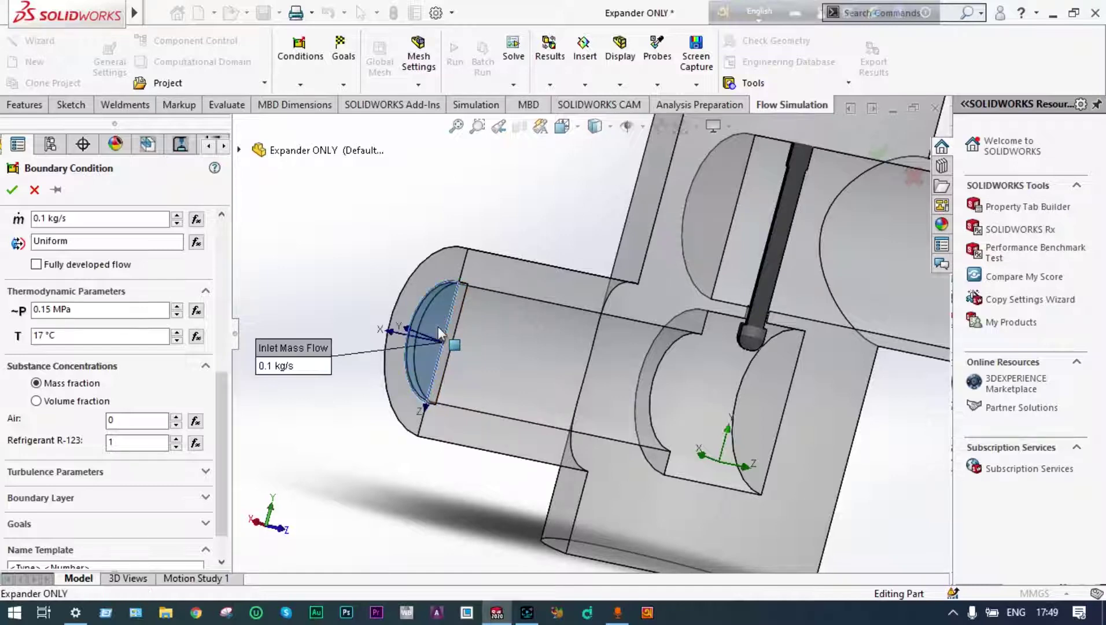
click(11, 195)
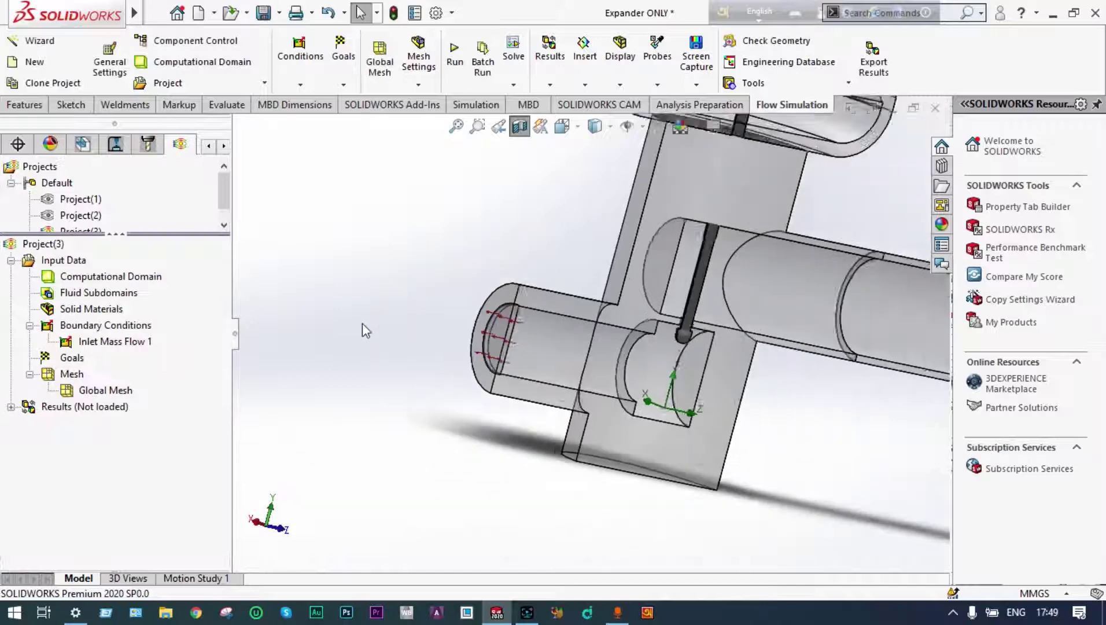
Insert a second boundary condition of the Pressure Openings type
scroll(362, 323, up, 2)
middle_drag(362, 324, 380, 351)
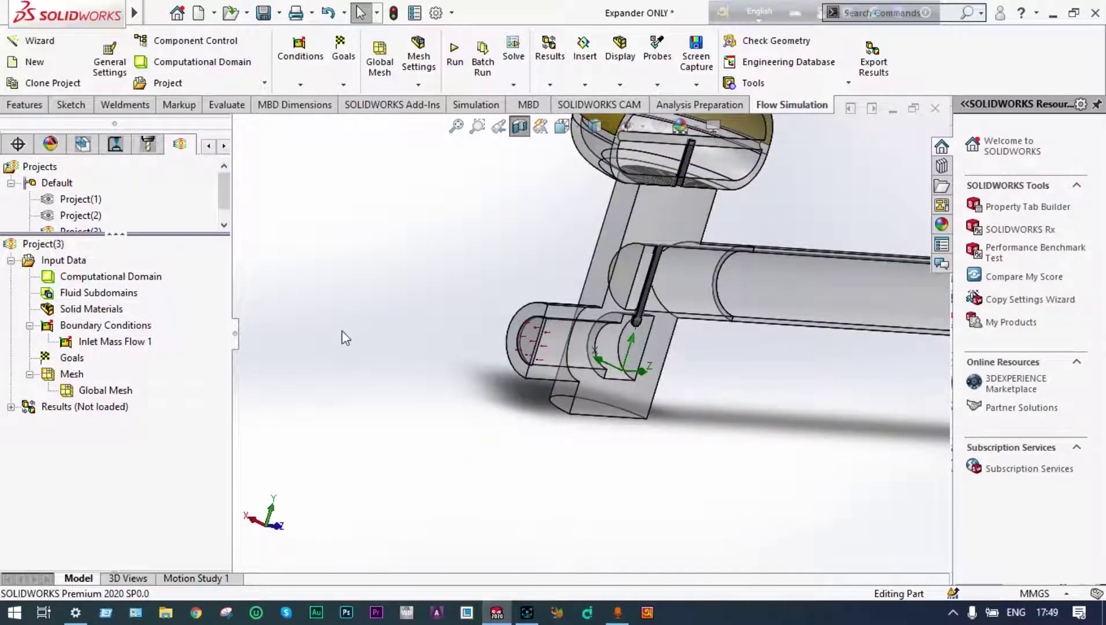
right_click(141, 328)
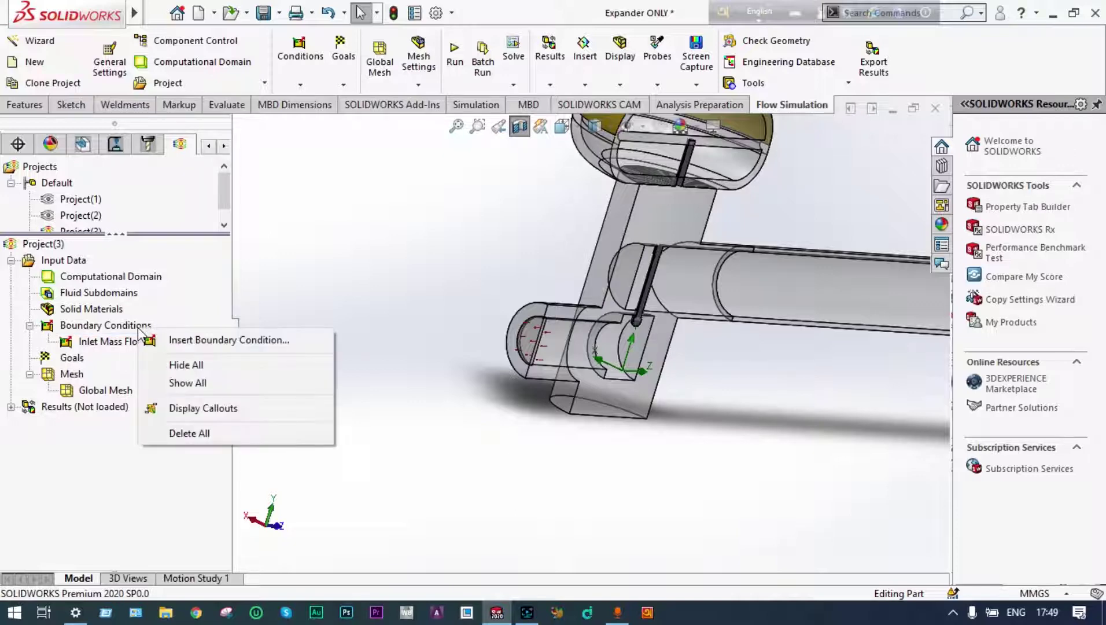
click(206, 343)
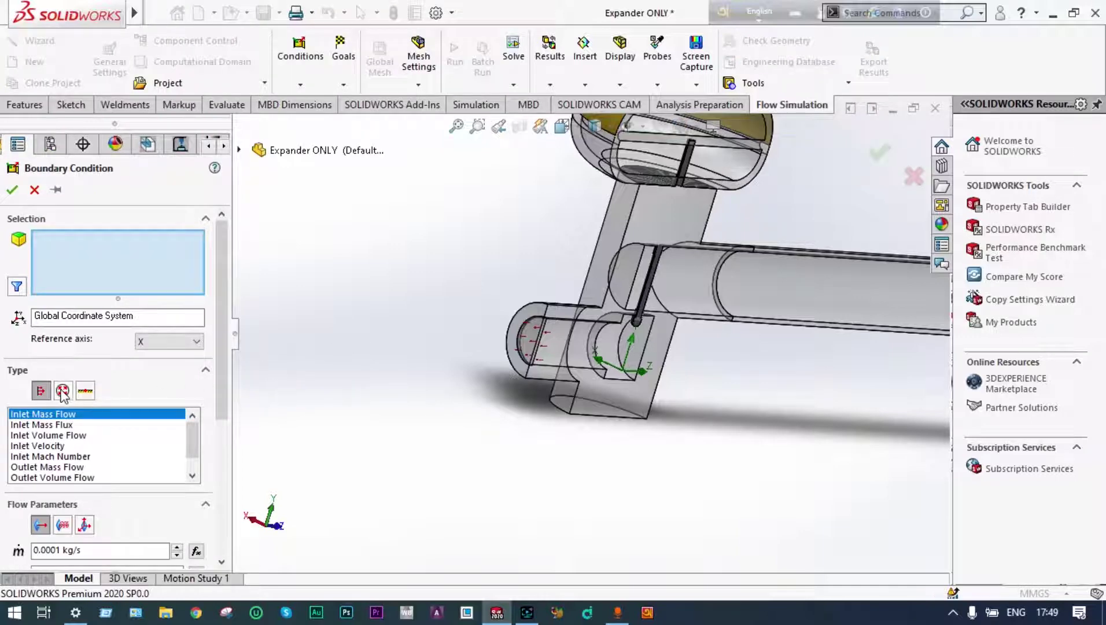
click(62, 391)
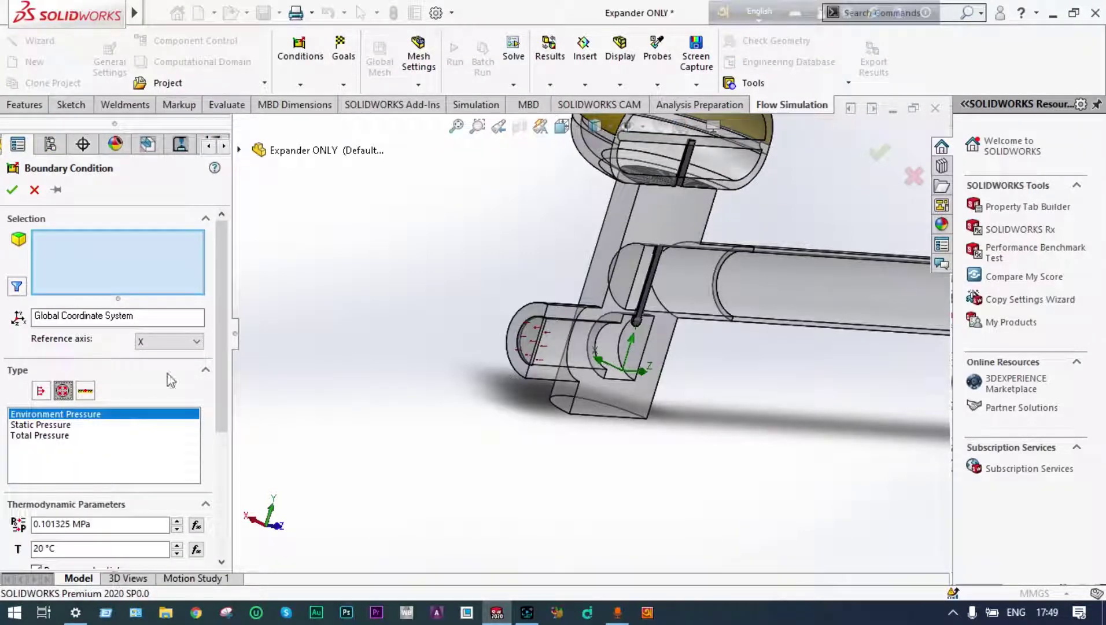
Apply 0.101325 MPa Environment Pressure to the long pipe's end face and remove the section view
key(f)
middle_drag(390, 331, 403, 336)
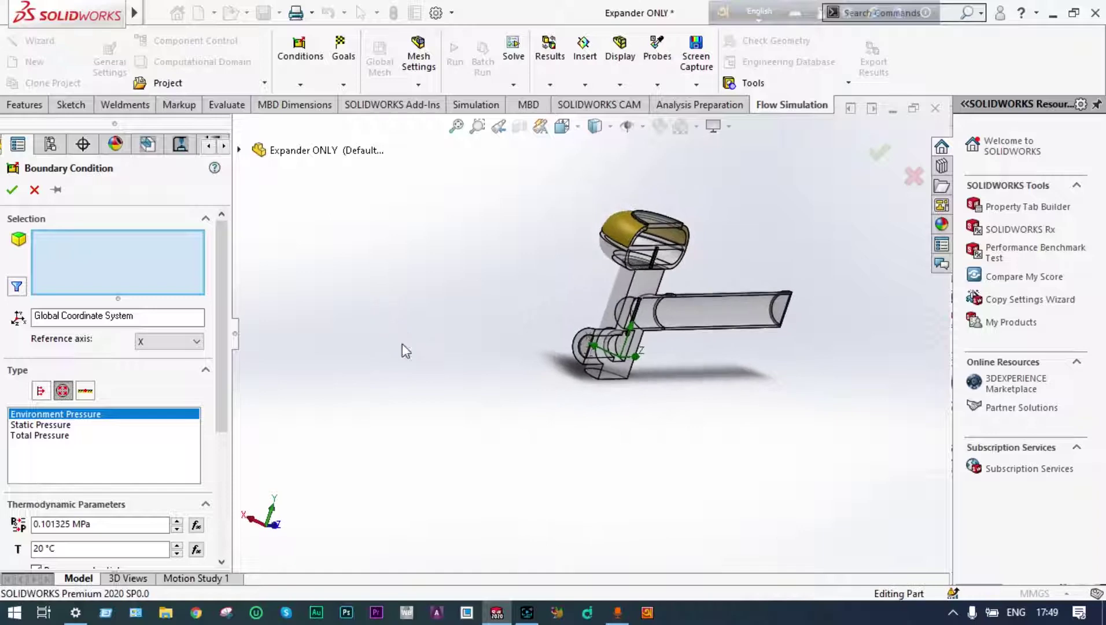
drag(224, 393, 224, 408)
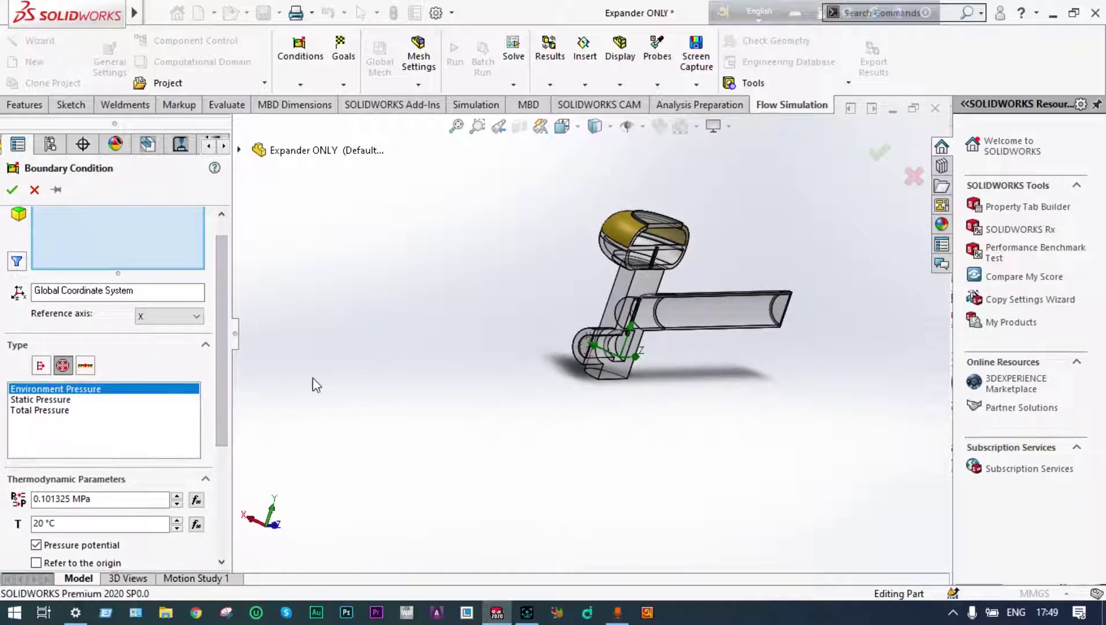
scroll(742, 326, down, 2)
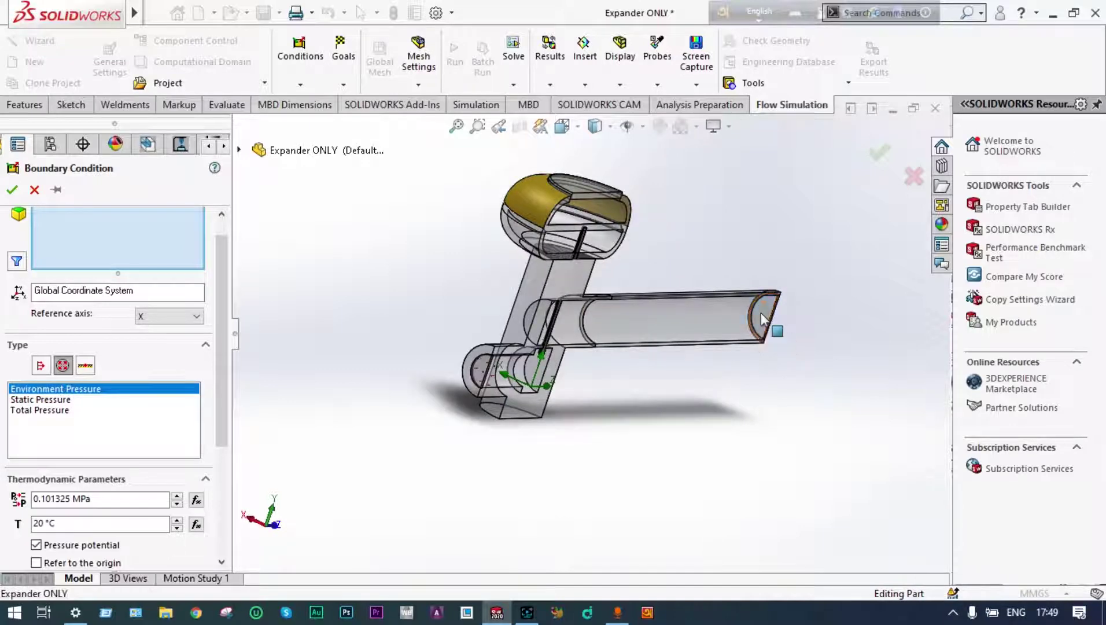
click(761, 316)
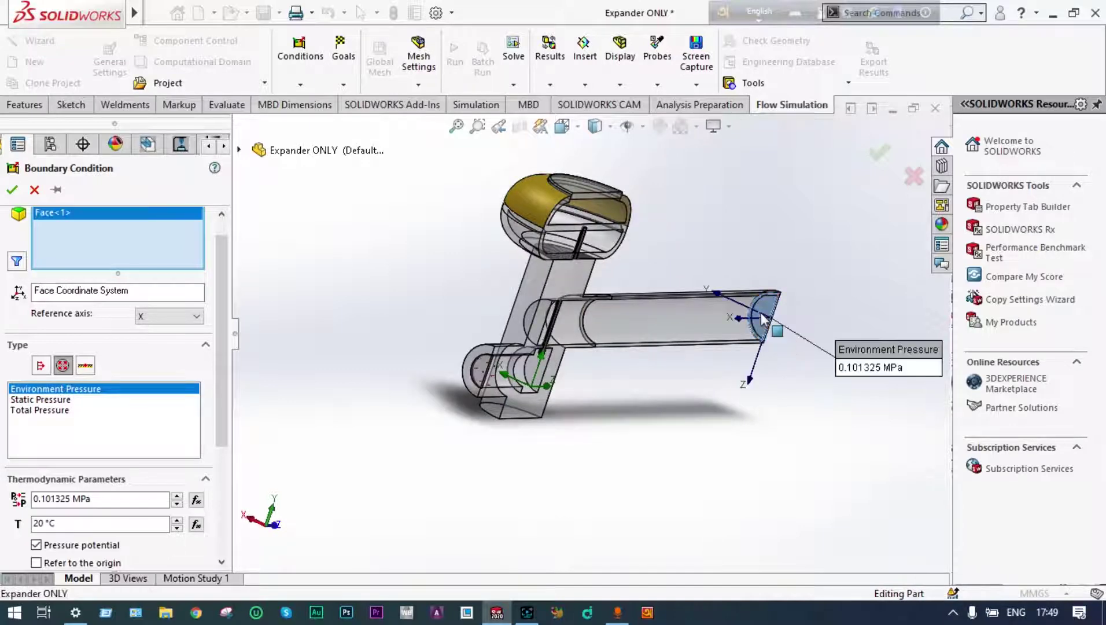
click(12, 191)
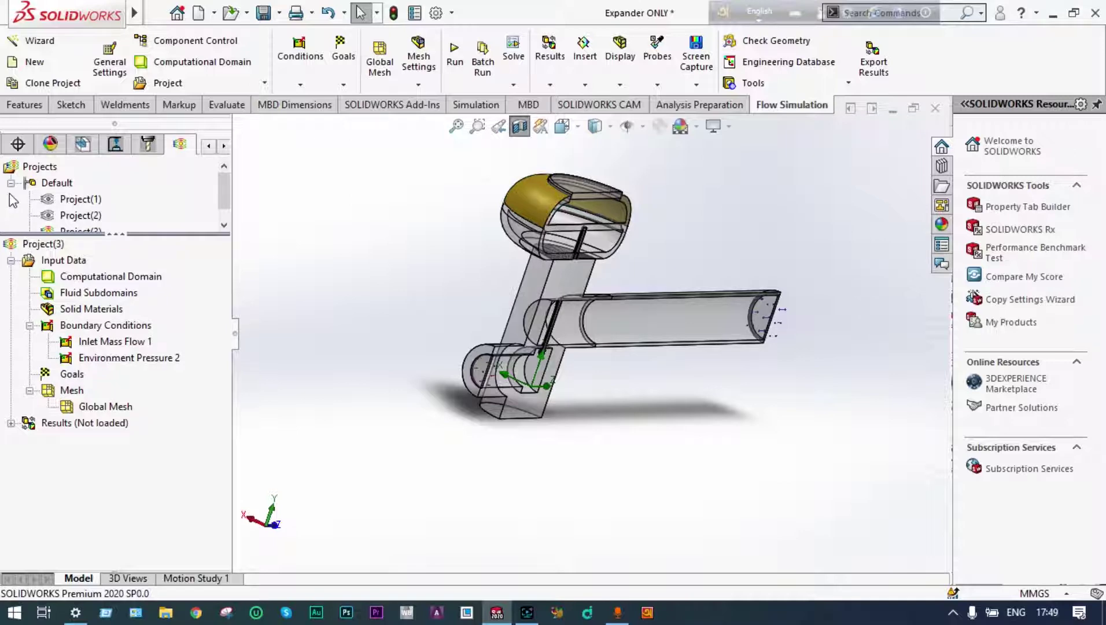
click(519, 126)
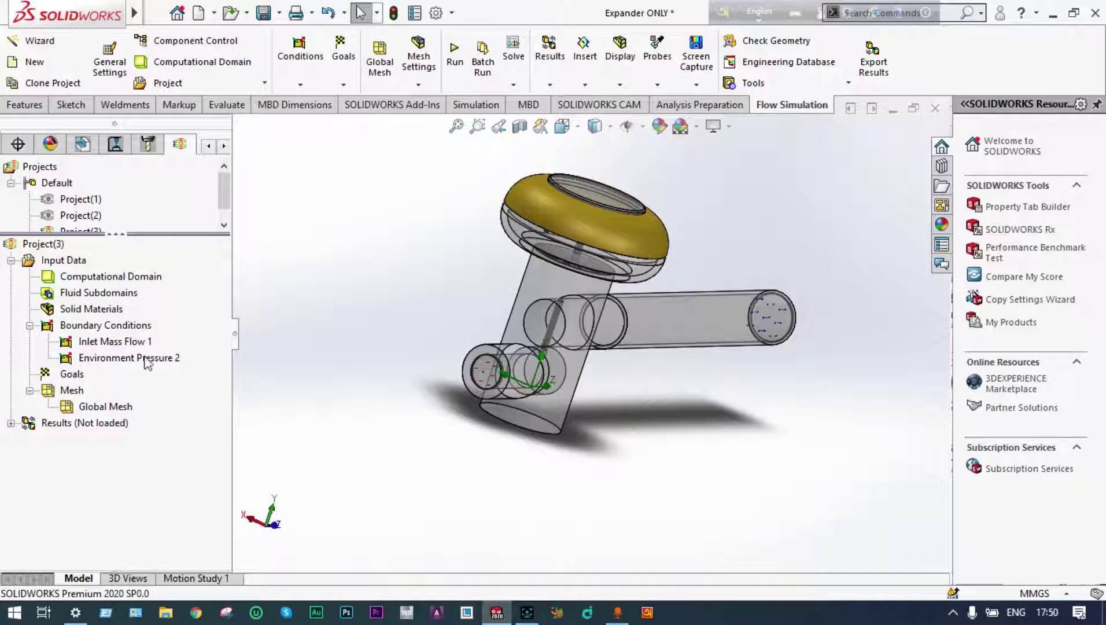
Add a Real Wall boundary condition with 80 W/m²/K heat transfer at 20.05 °C
right_click(107, 326)
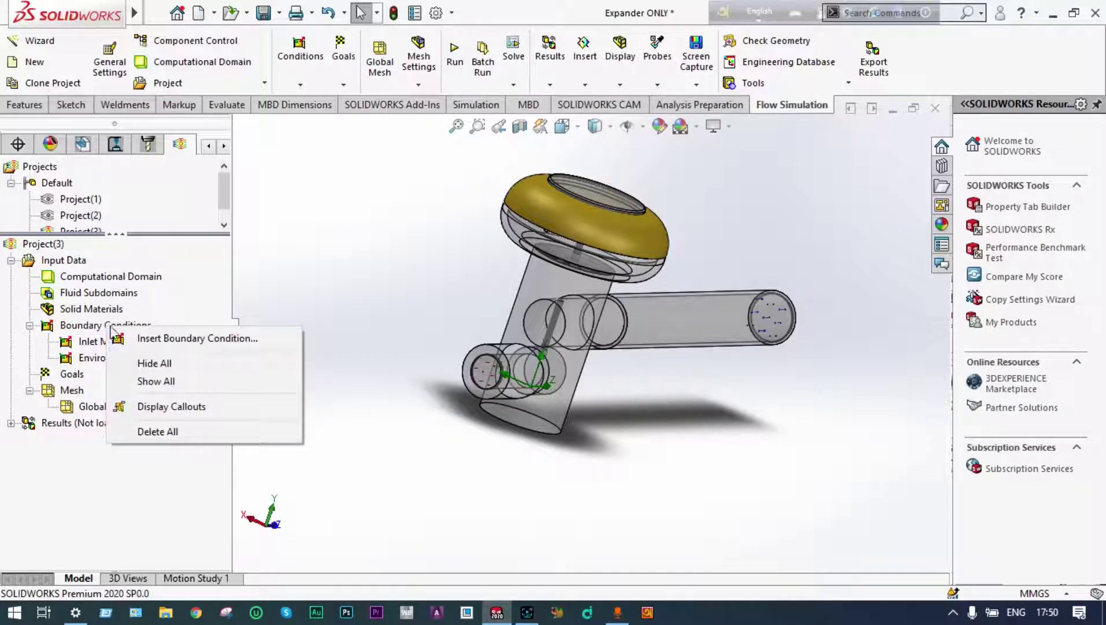
click(158, 339)
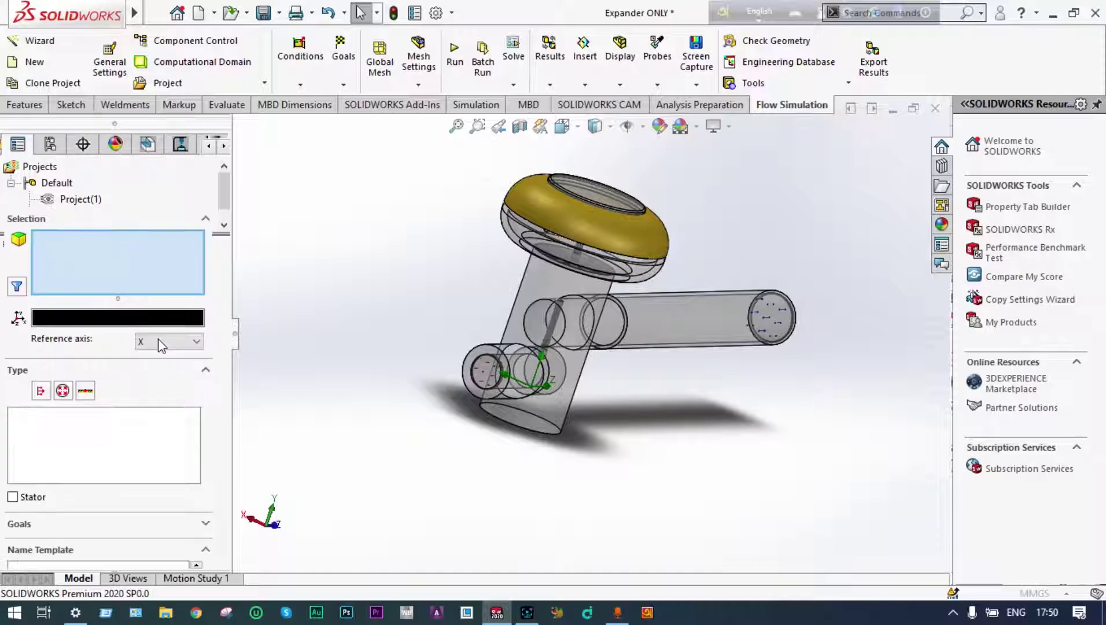
click(85, 390)
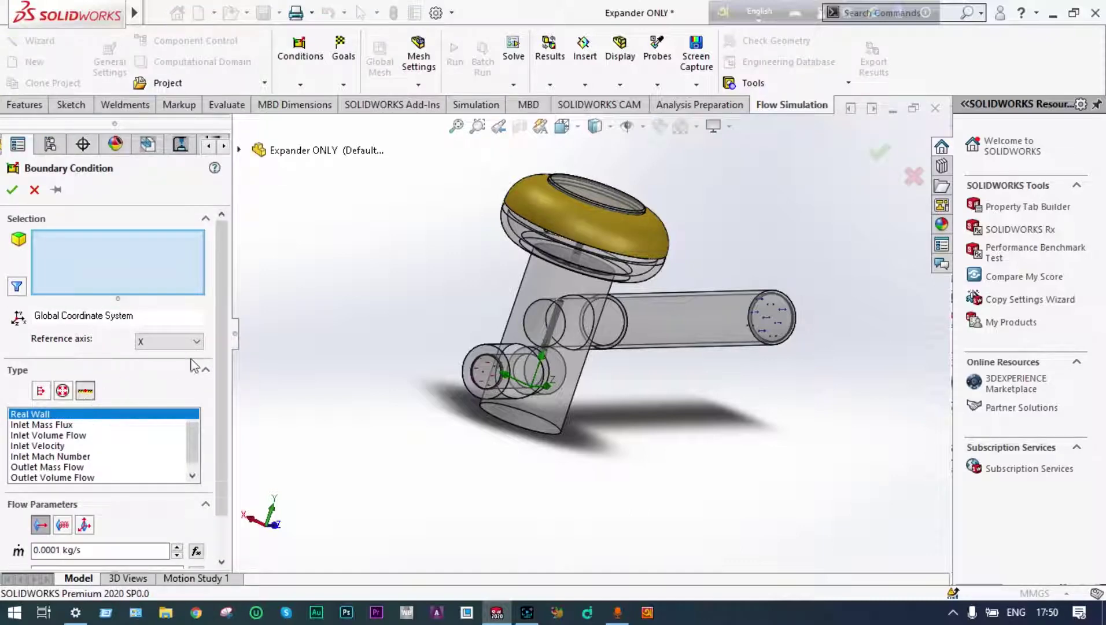
drag(219, 336, 237, 425)
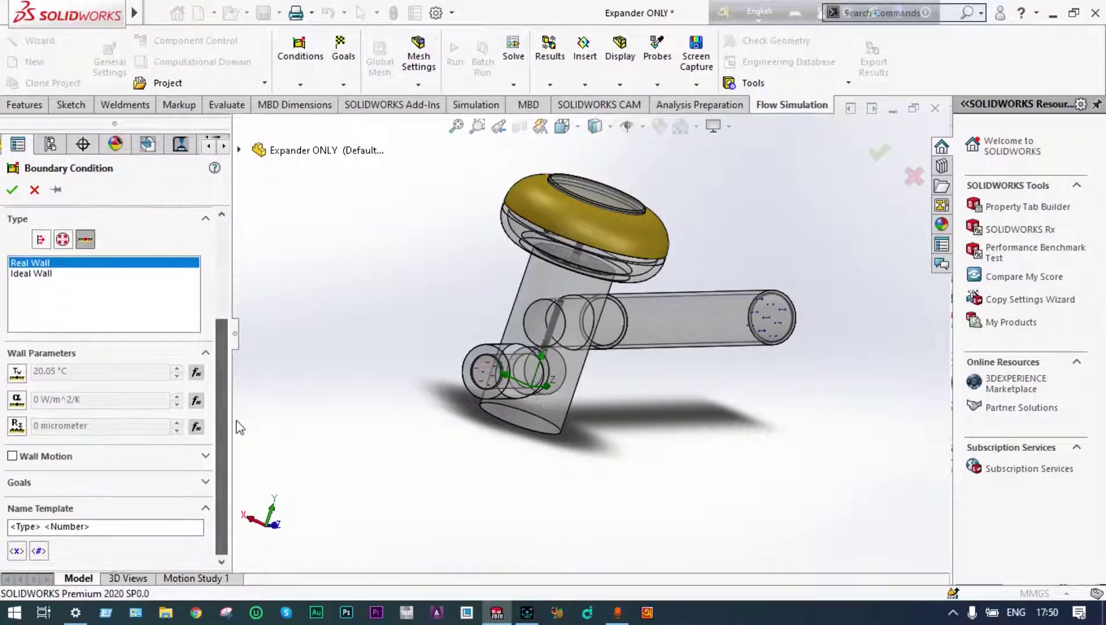
click(92, 399)
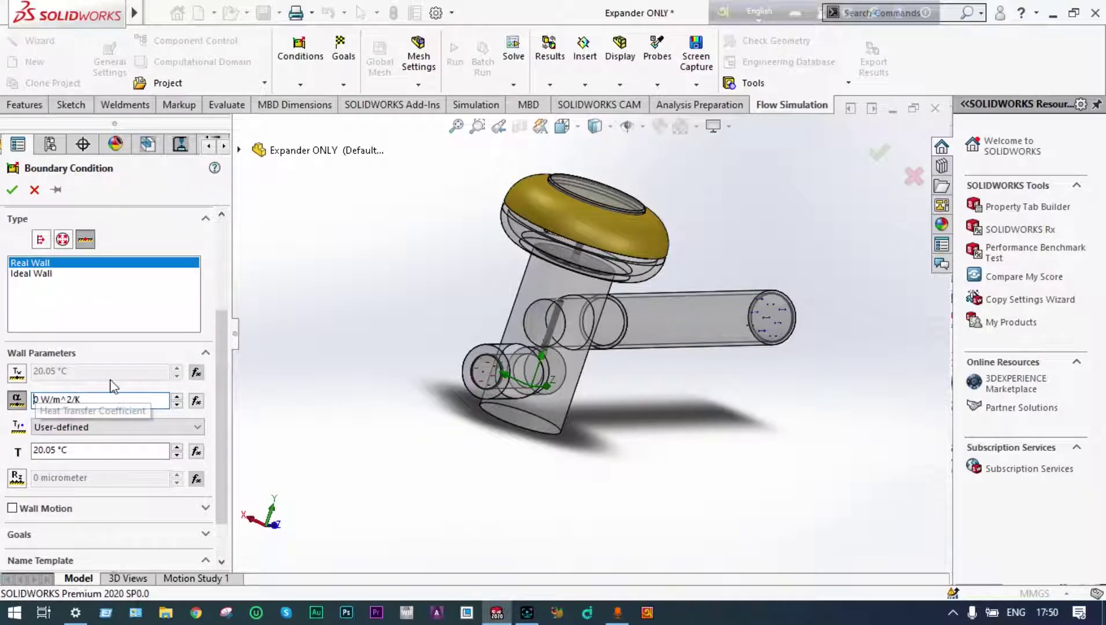
text(8)
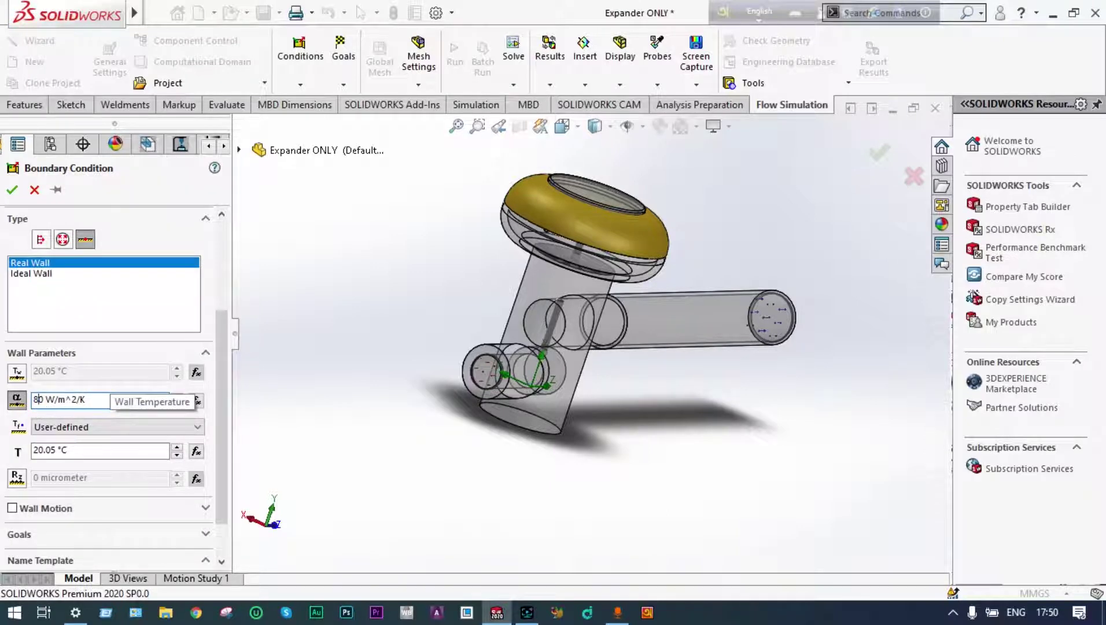
Apply the wall to the horizontal pipe, vertical cylinder, top cap, fillet, cap inner face and side pipe
click(665, 302)
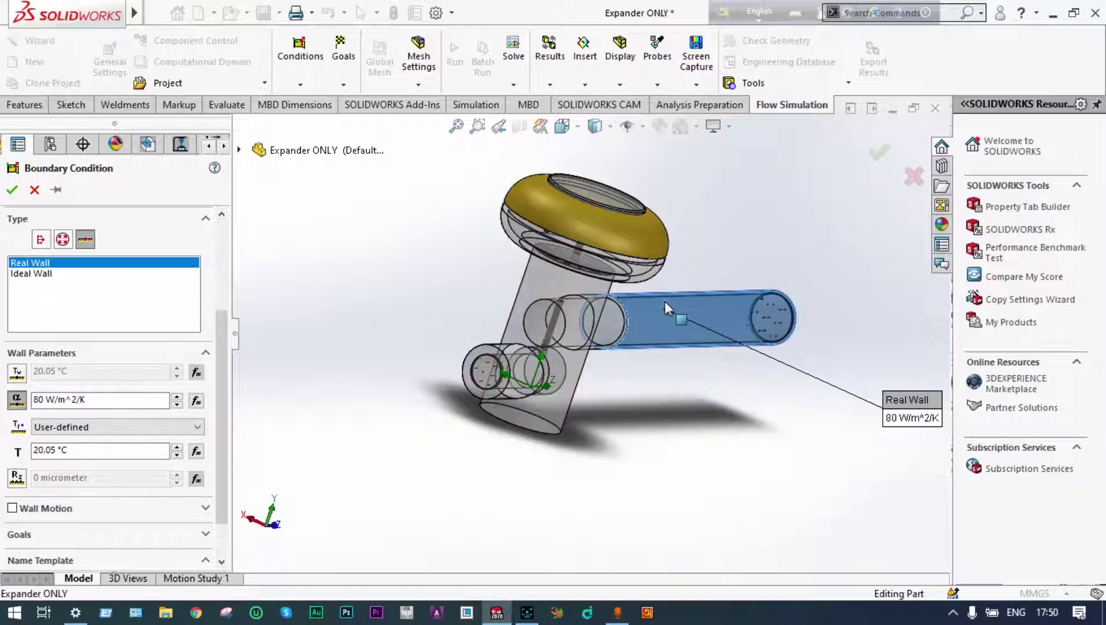
click(553, 289)
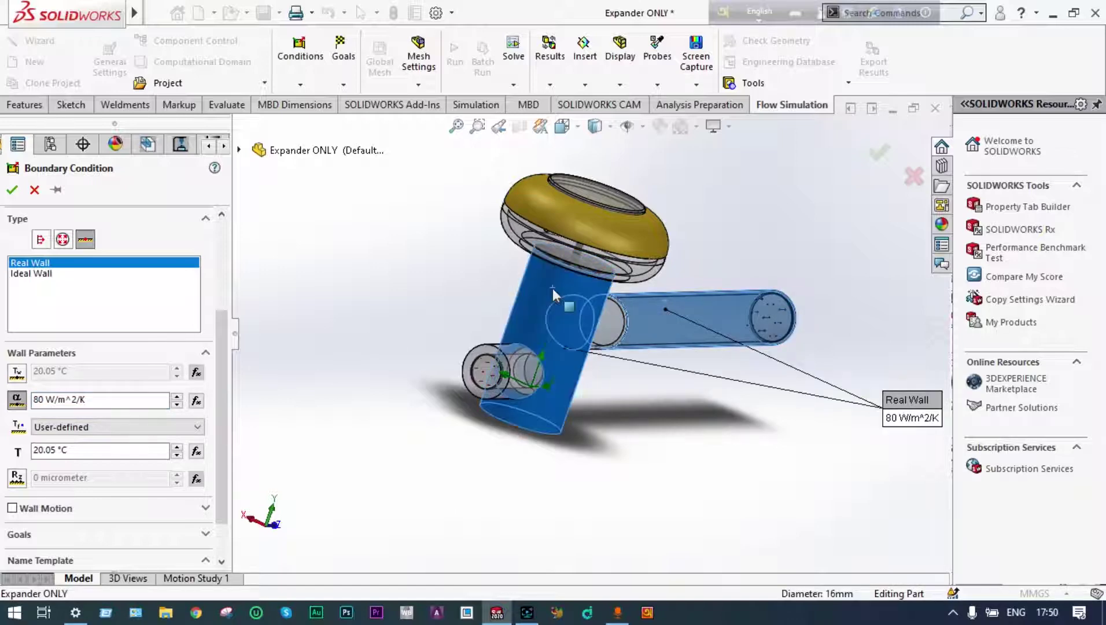
click(567, 230)
scroll(631, 284, down, 3)
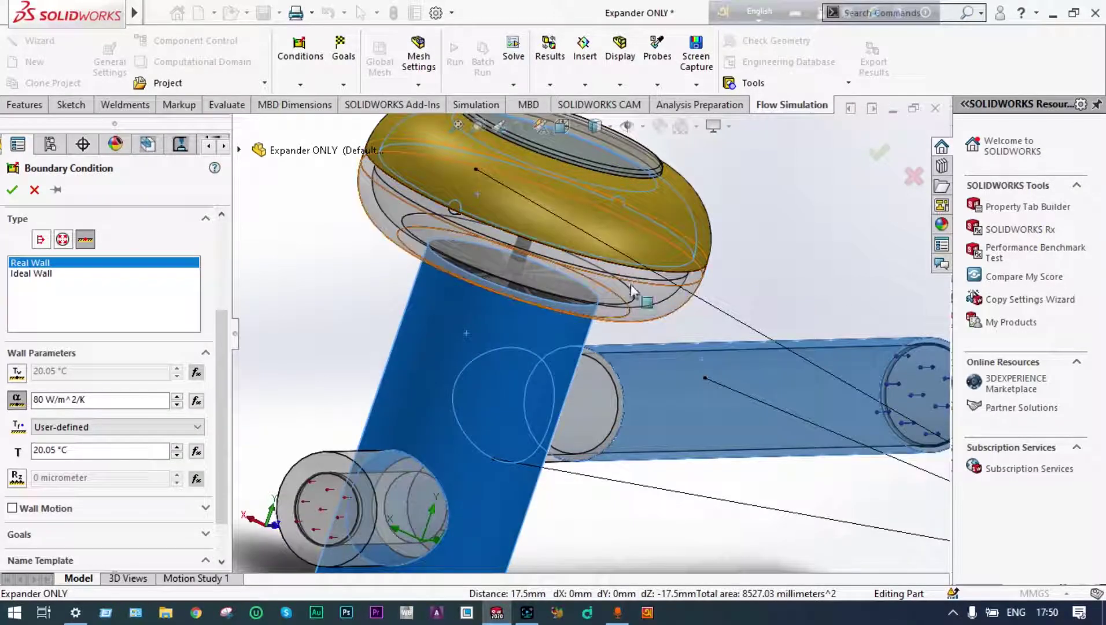
click(633, 290)
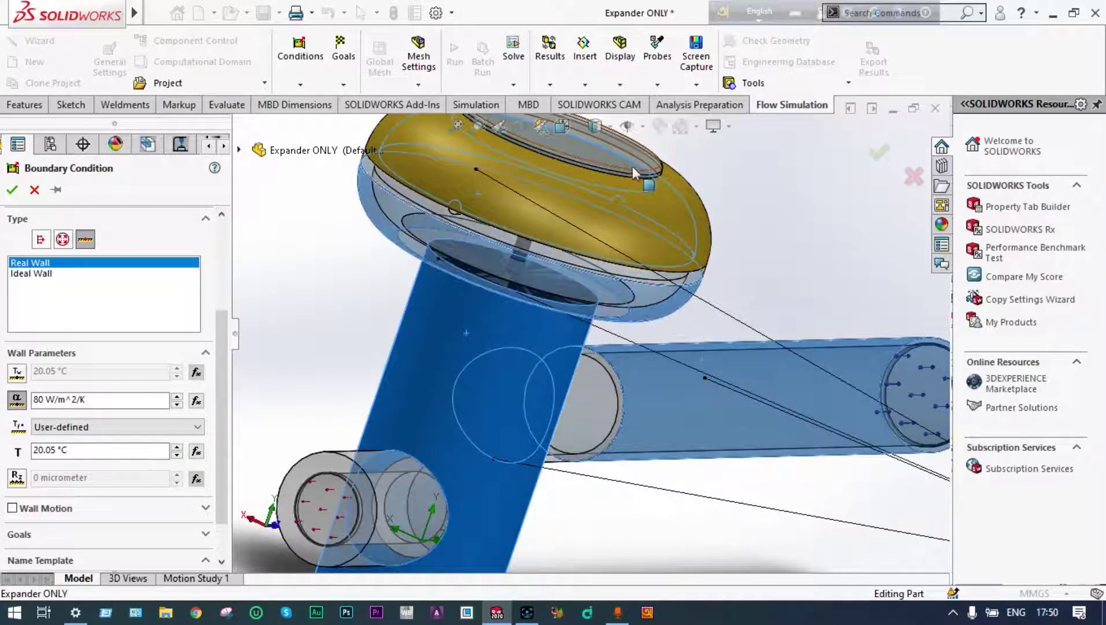
click(616, 159)
scroll(440, 342, up, 3)
middle_drag(440, 342, 301, 312)
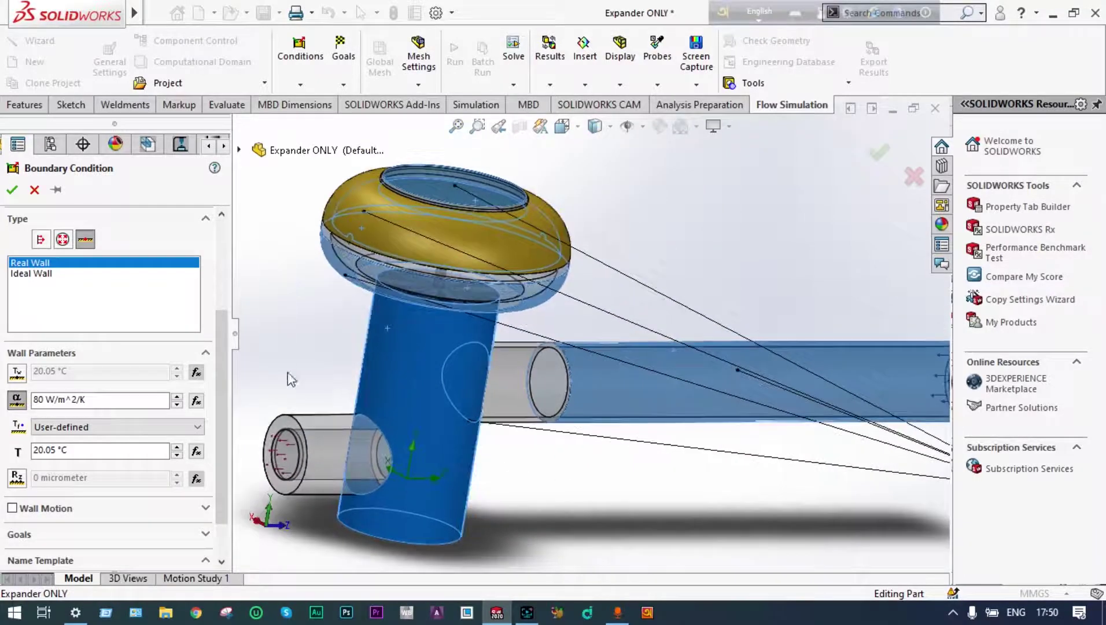
click(344, 422)
middle_drag(583, 474, 531, 459)
key(f)
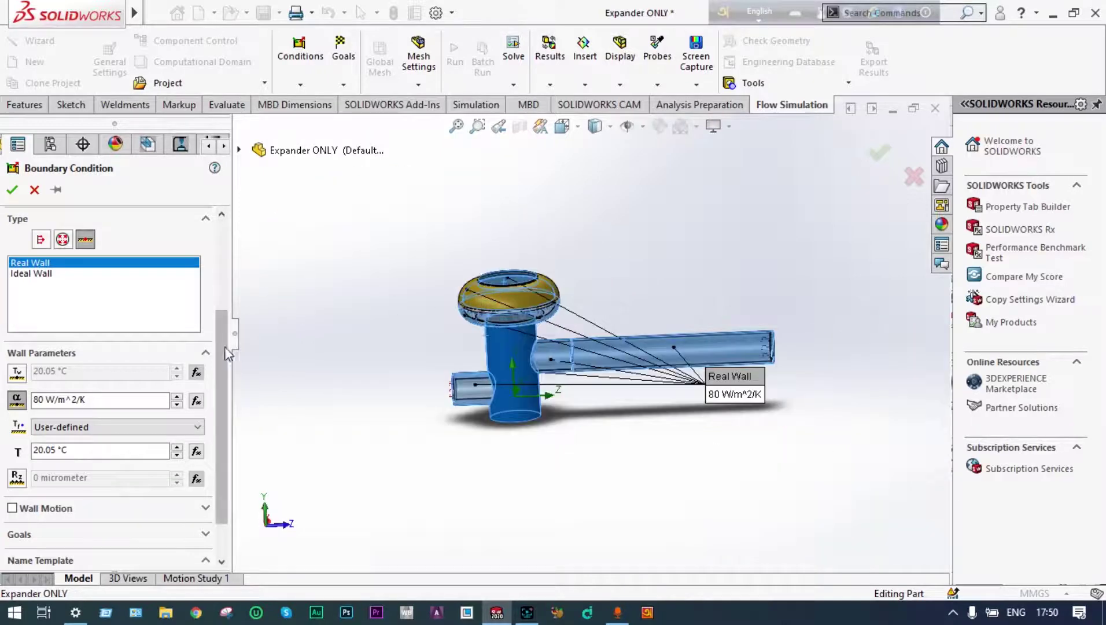
Accept Real Wall 3, then cut the expander open with a Right Plane section view
click(12, 191)
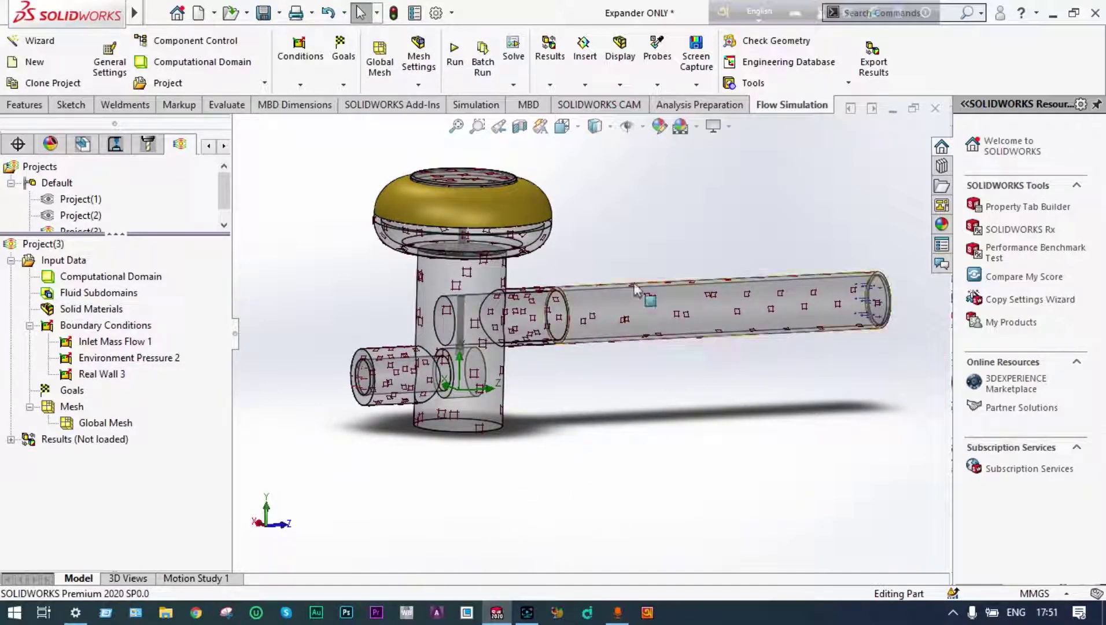
click(519, 129)
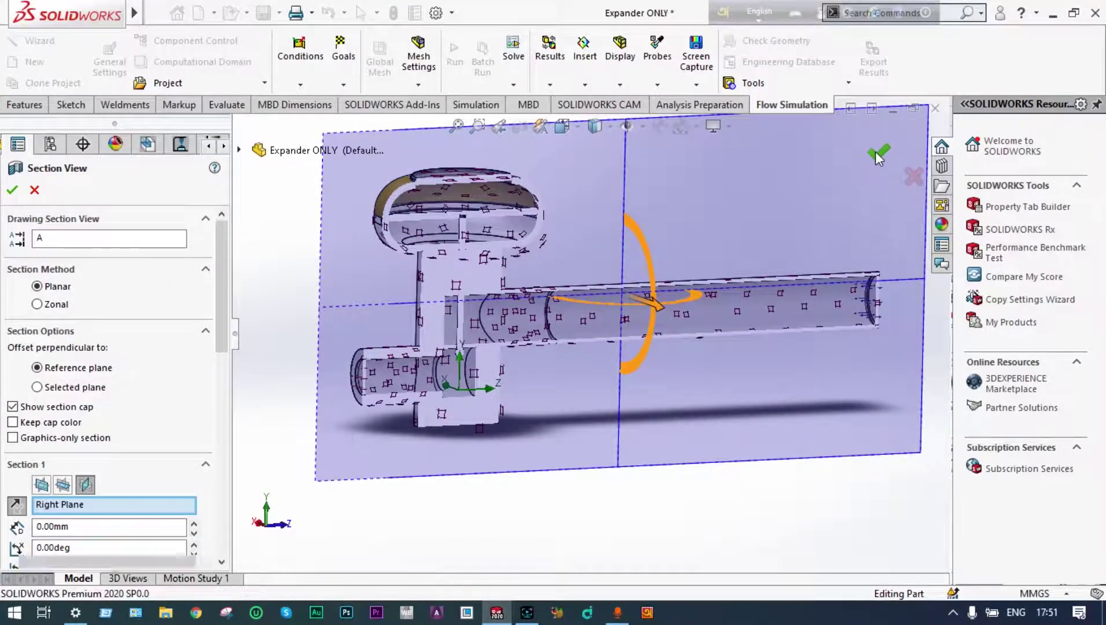
click(878, 152)
middle_drag(758, 363, 720, 454)
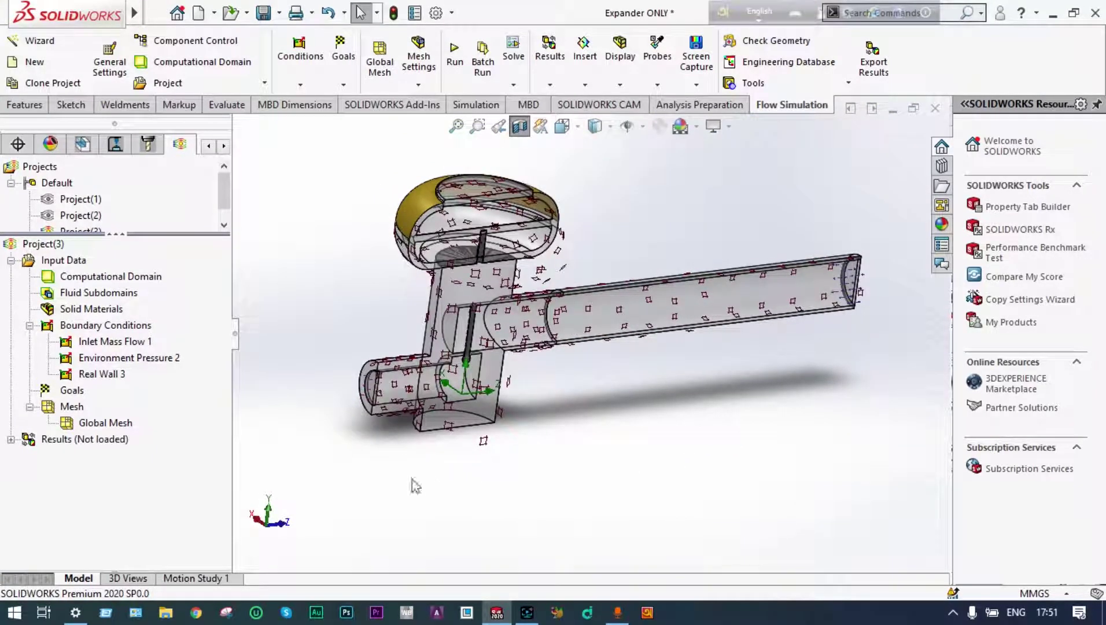
Add average Temperature (Fluid) and average Total Pressure surface goals on the long pipe's outlet face
right_click(74, 392)
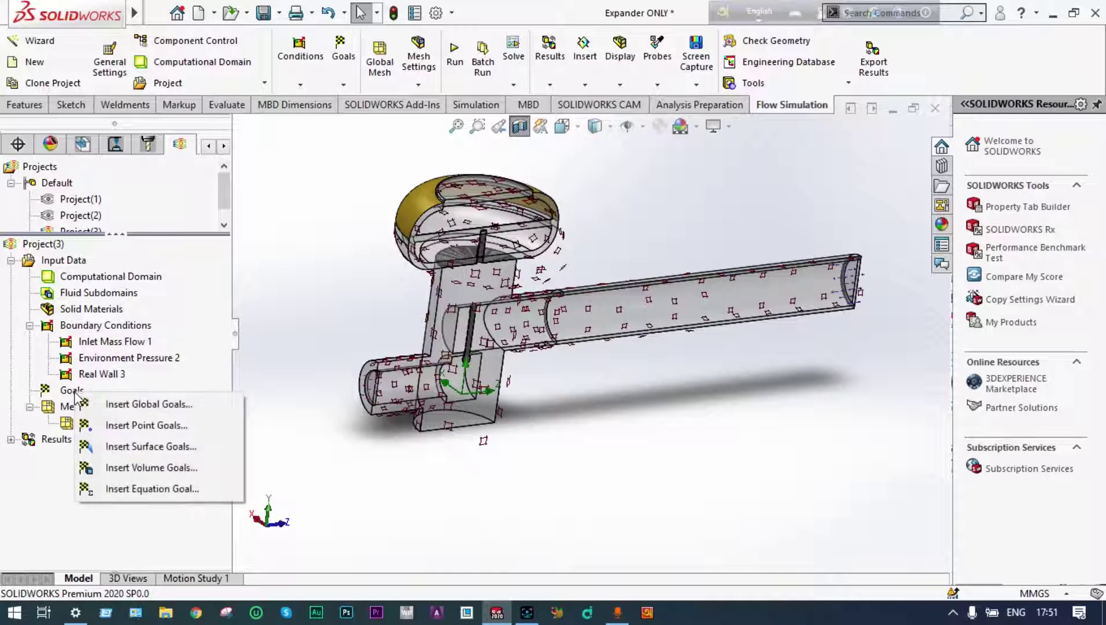
click(149, 447)
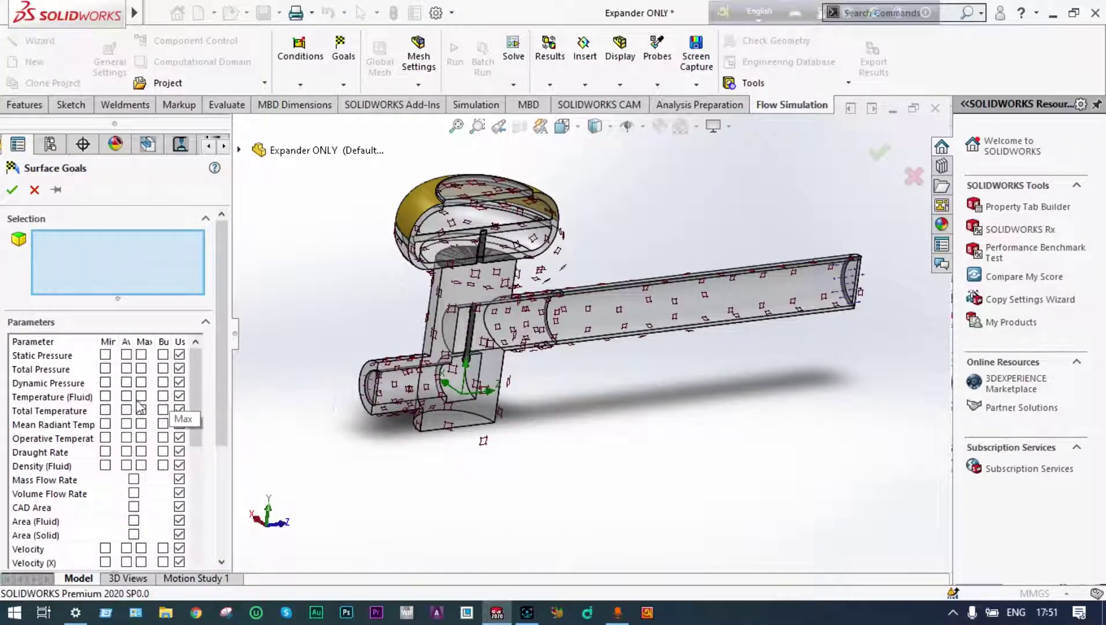
click(127, 396)
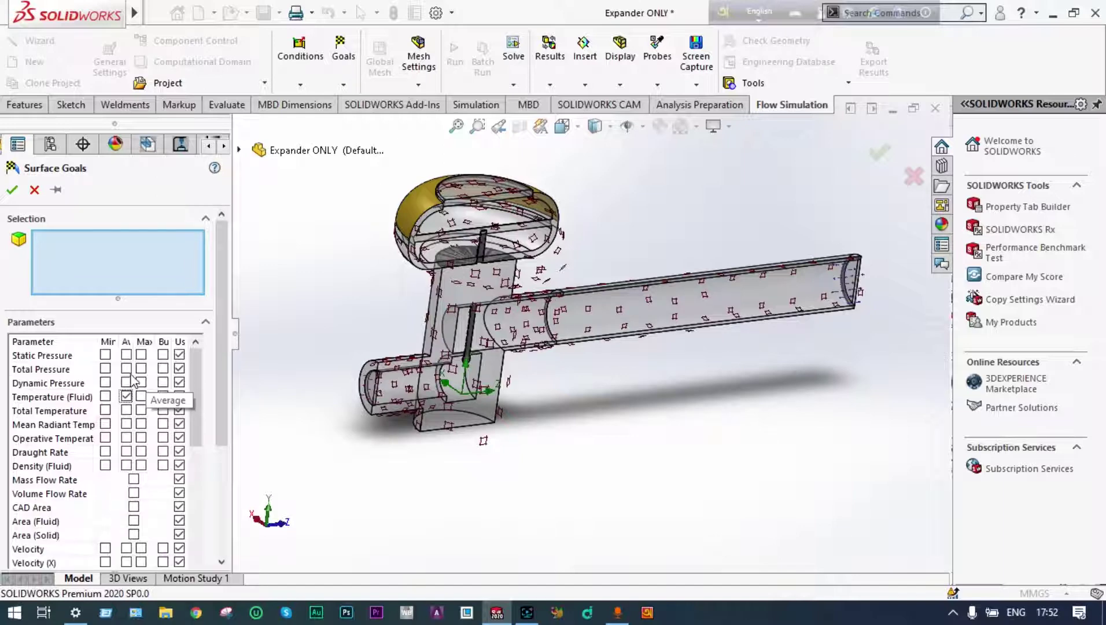
click(127, 369)
middle_drag(787, 386, 813, 397)
scroll(828, 242, down, 4)
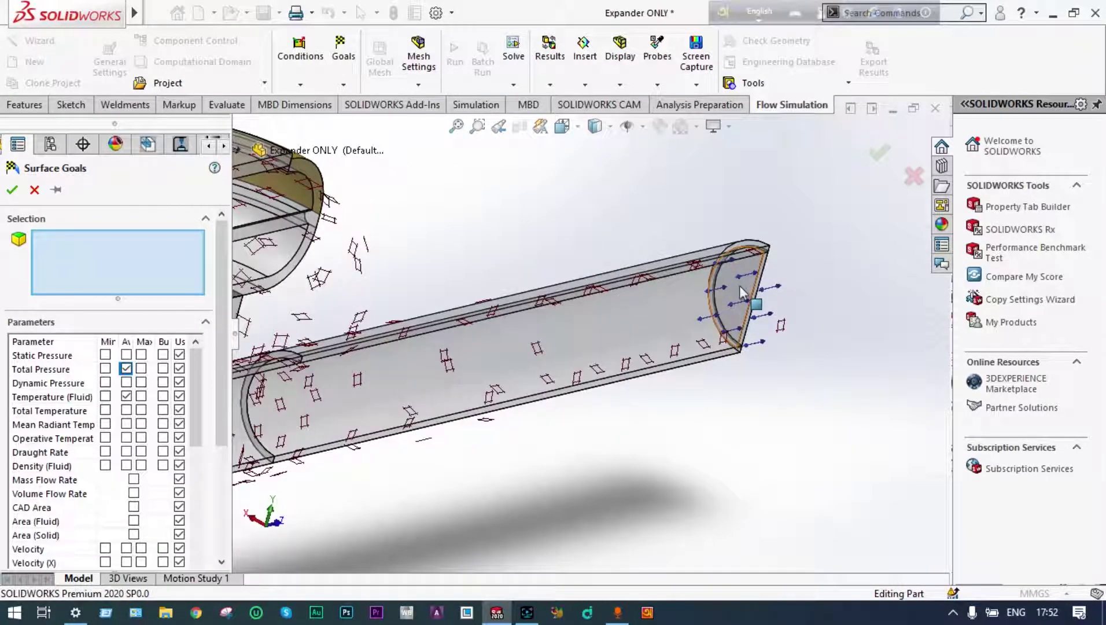
click(742, 293)
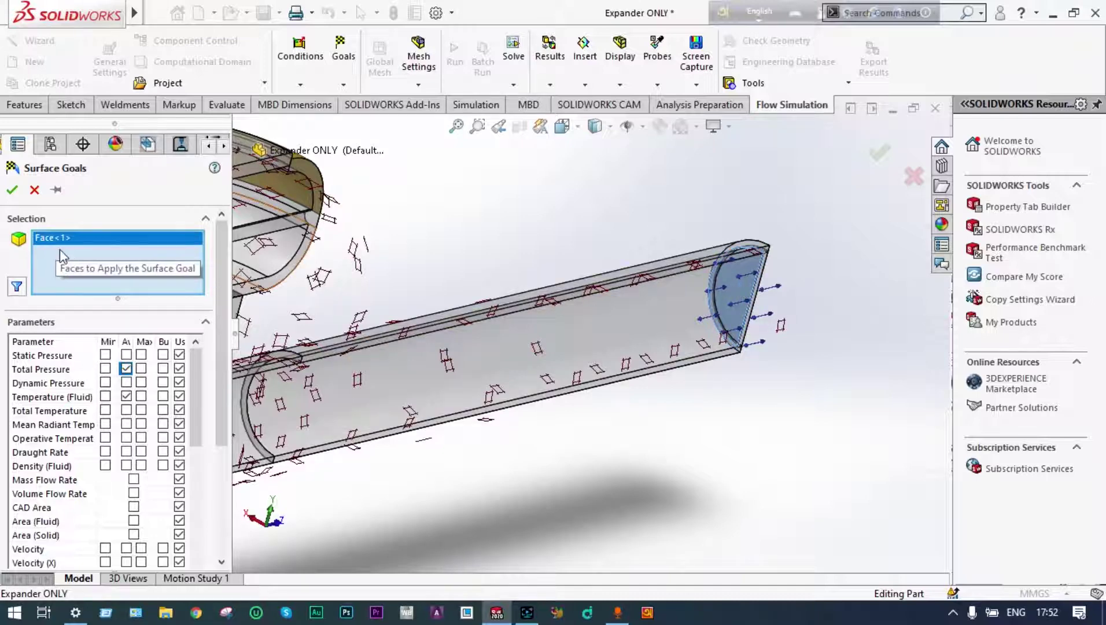
click(11, 189)
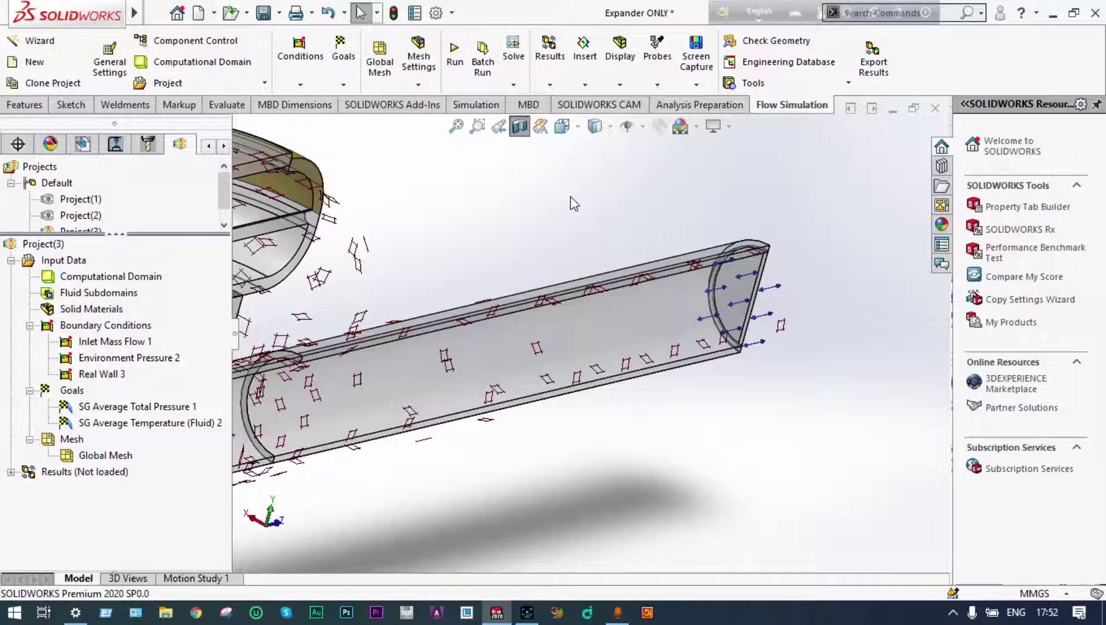
Turn off the section view and run the flow calculation to completion
click(519, 125)
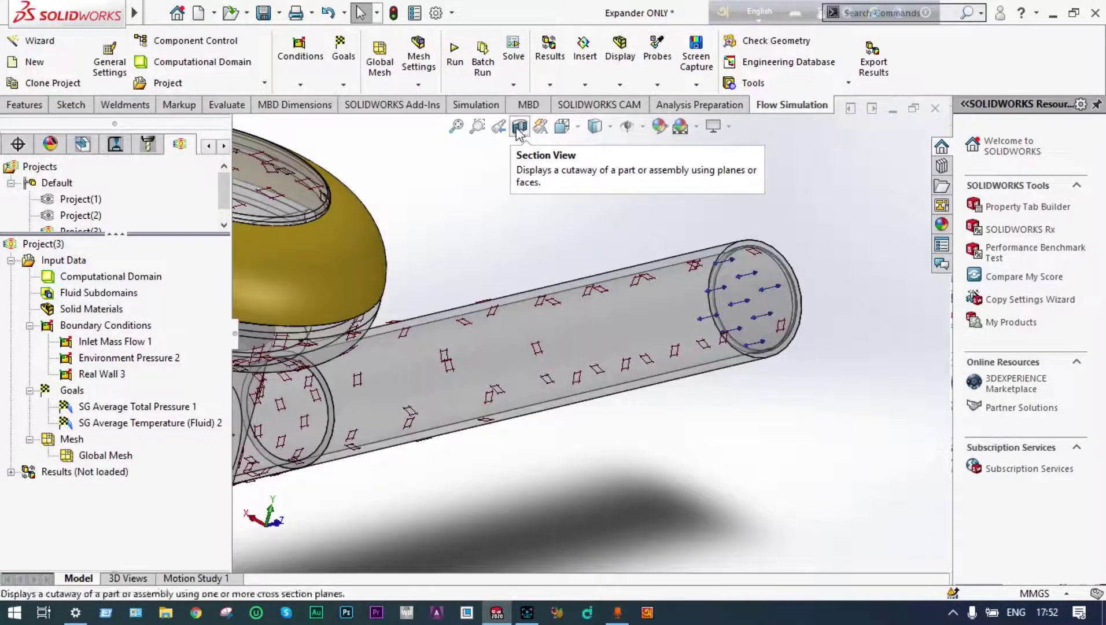
key(f)
middle_drag(531, 193, 332, 235)
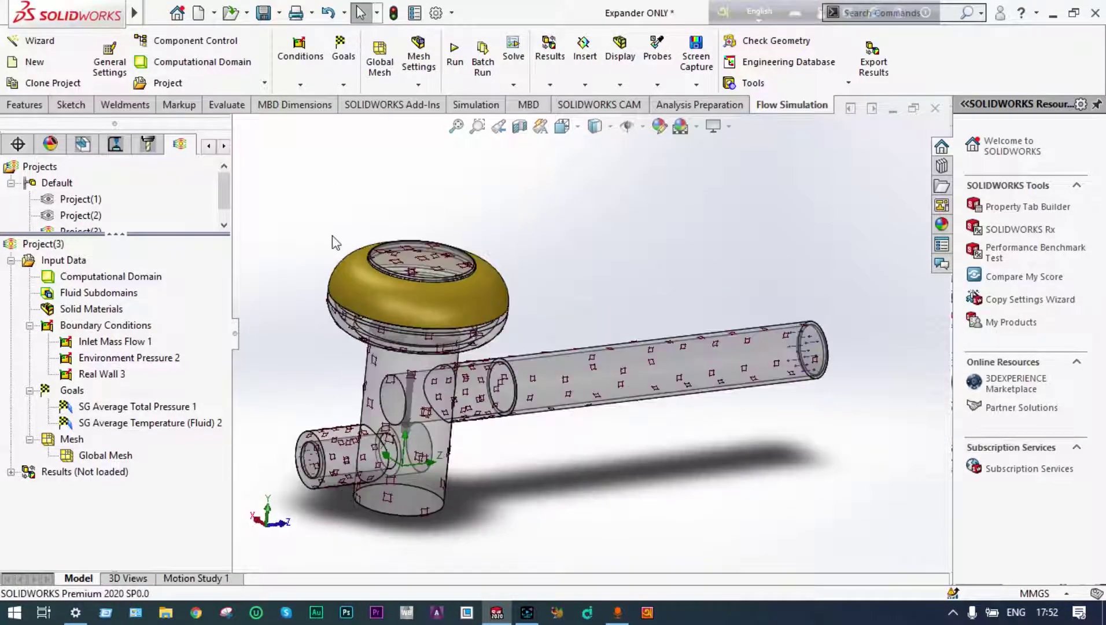
click(455, 52)
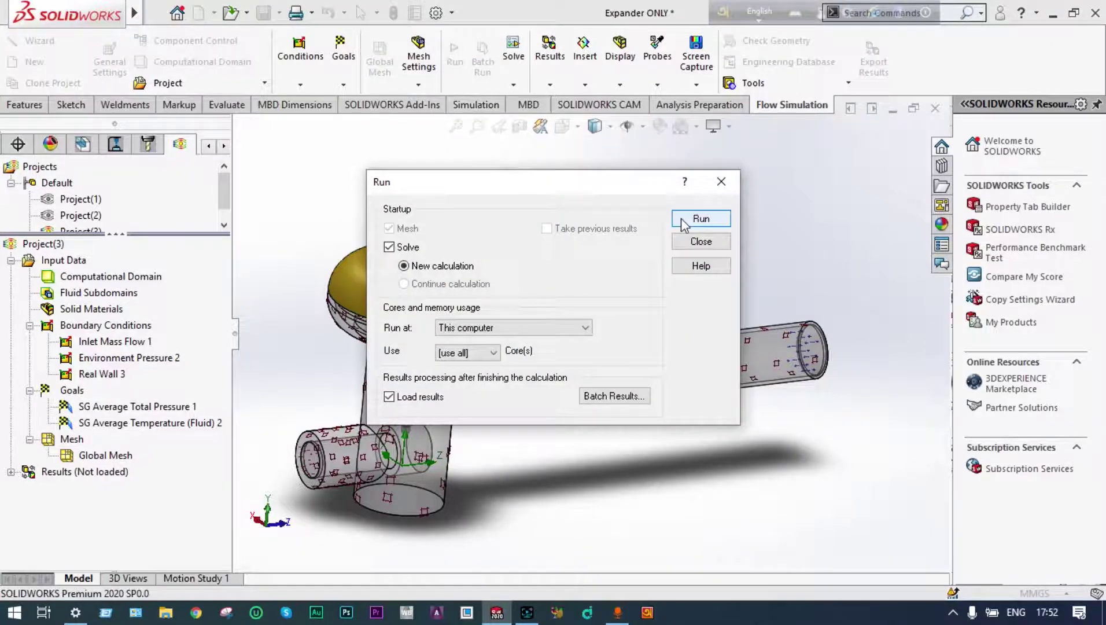
click(701, 218)
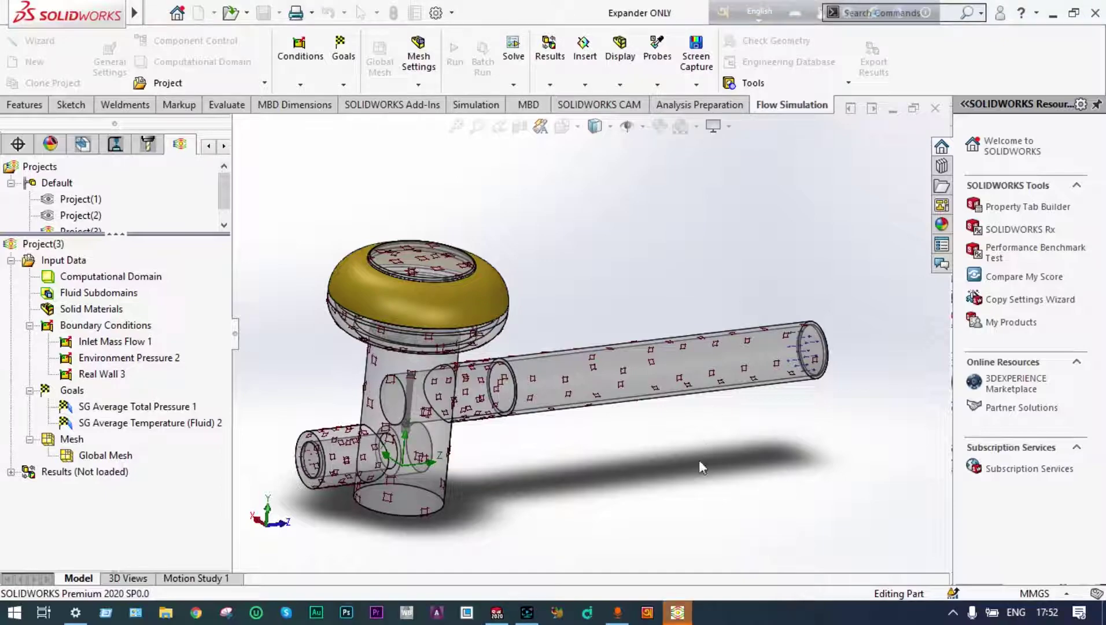
click(678, 614)
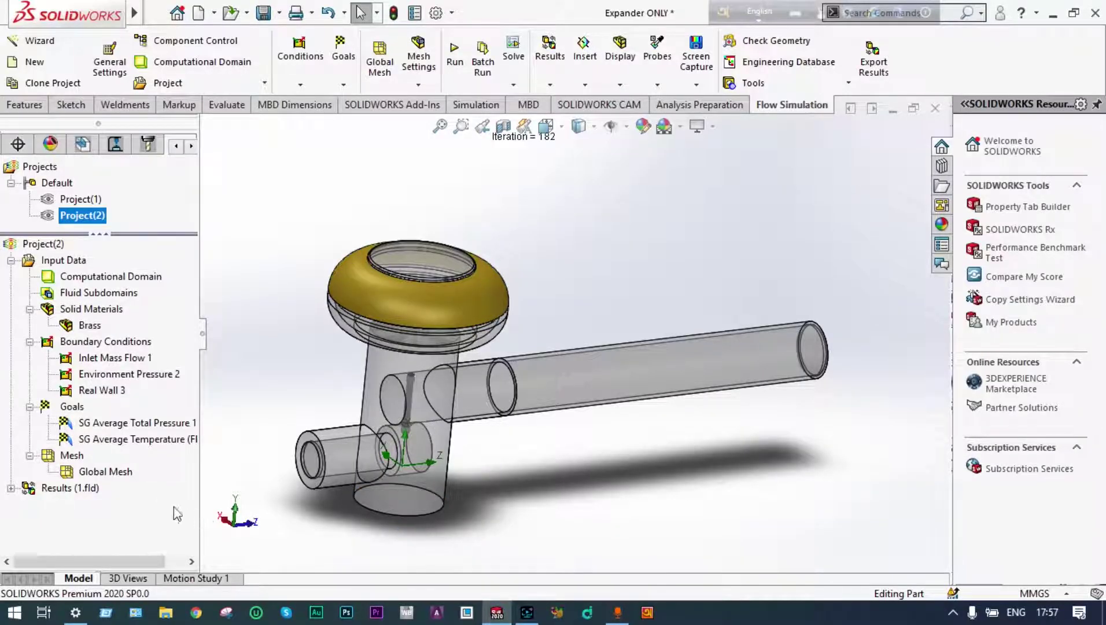
Expand the Results items and start inserting a new cut plot
double_click(86, 490)
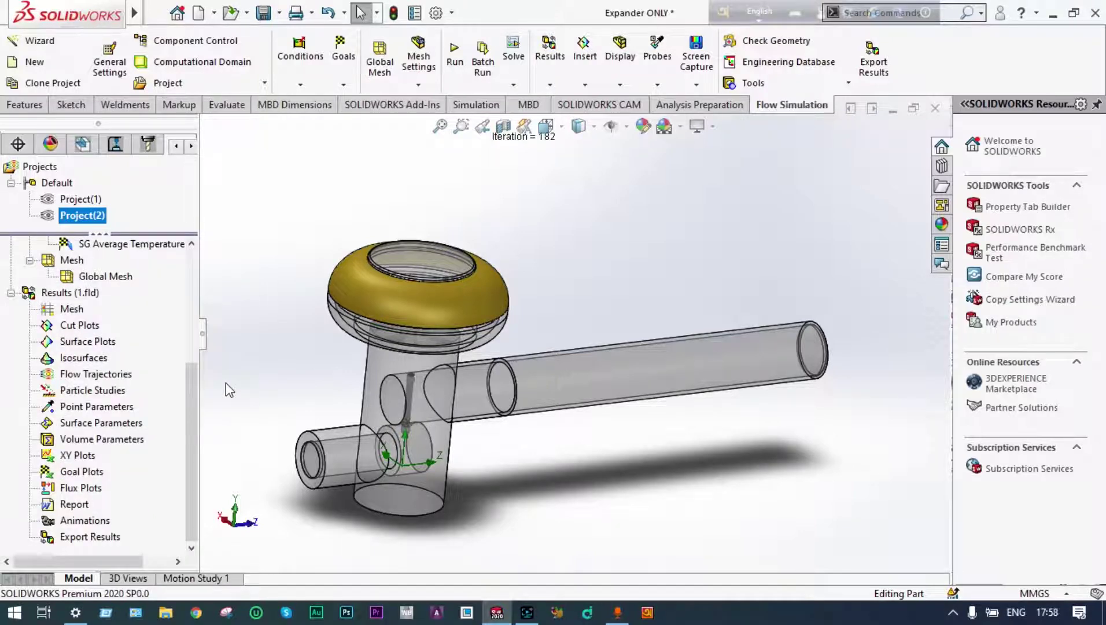
right_click(87, 328)
click(132, 343)
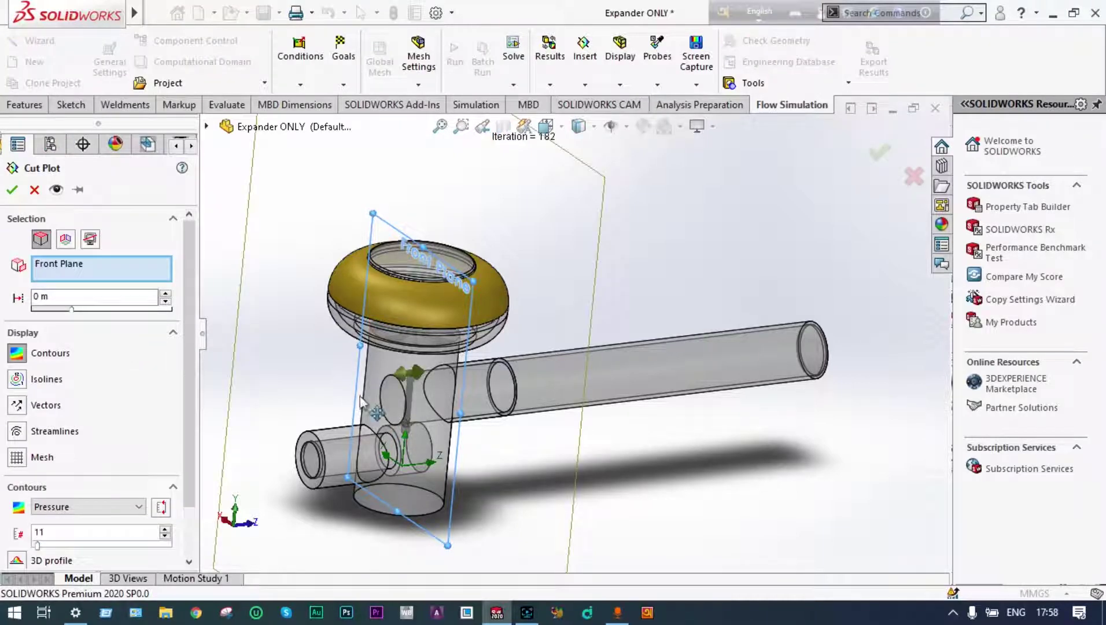
Create Cut Plot 1 showing Temperature (Fluid) contours on the Right Plane
scroll(576, 347, up, 4)
middle_drag(415, 430, 405, 425)
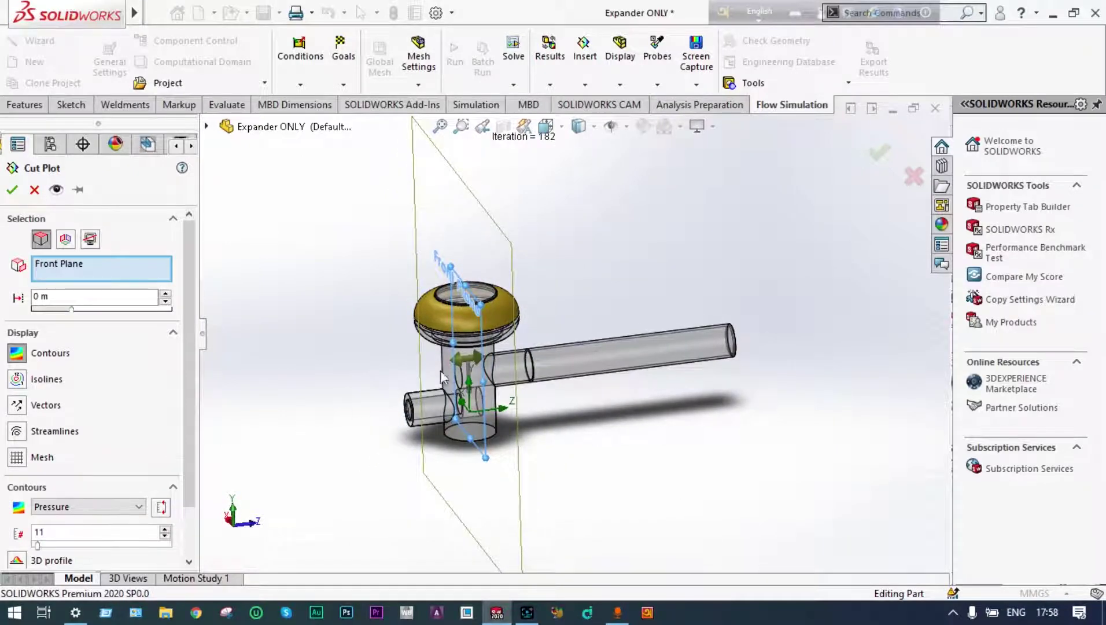
click(207, 126)
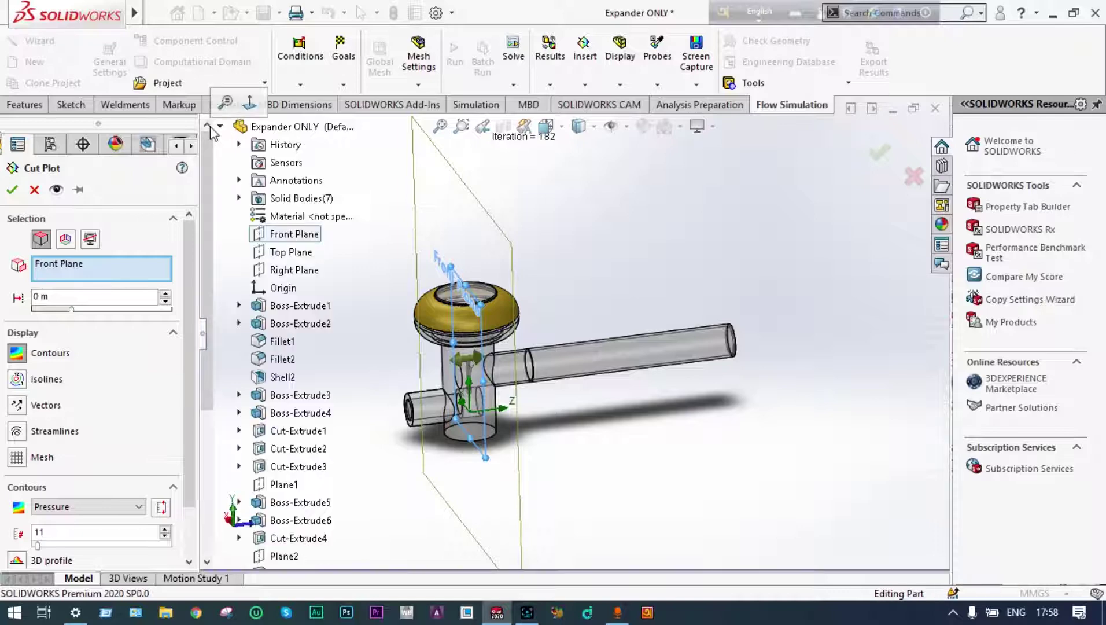
click(295, 270)
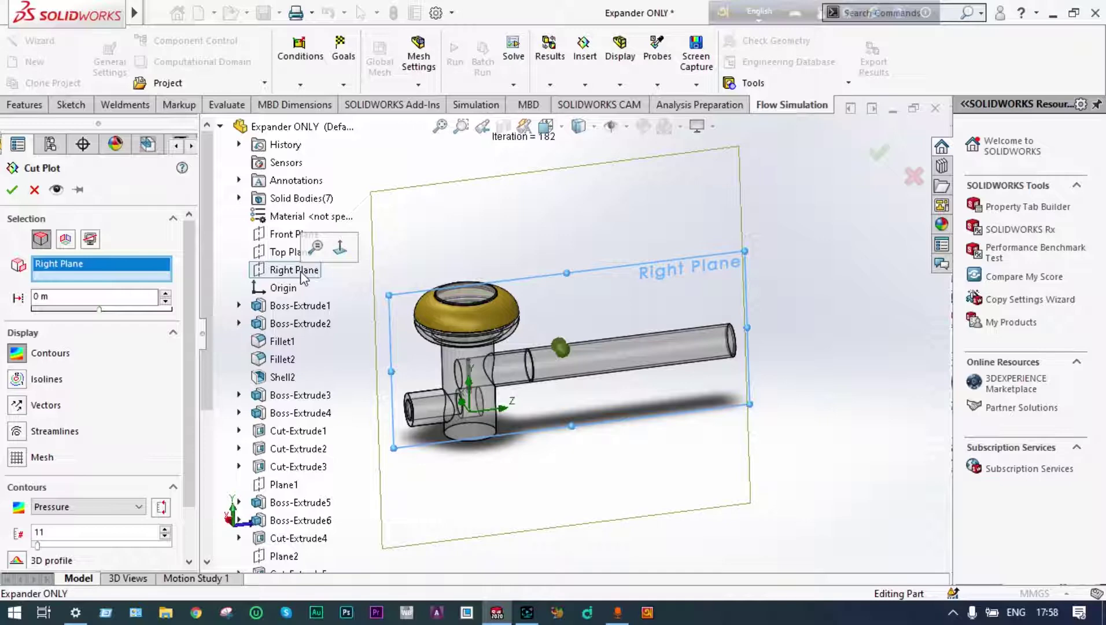
click(140, 508)
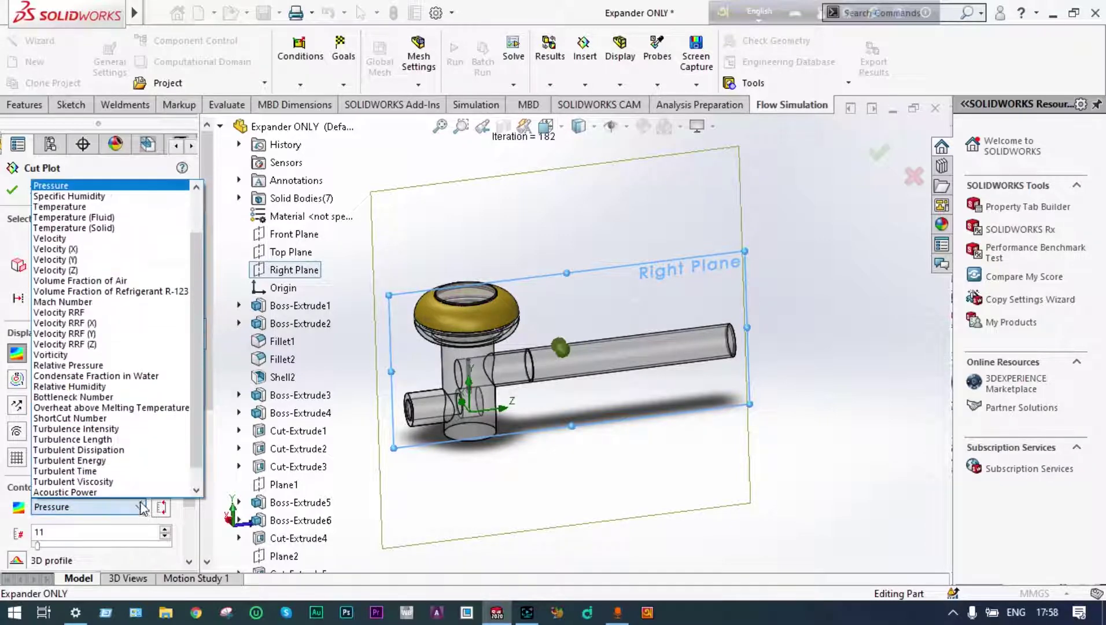
click(95, 218)
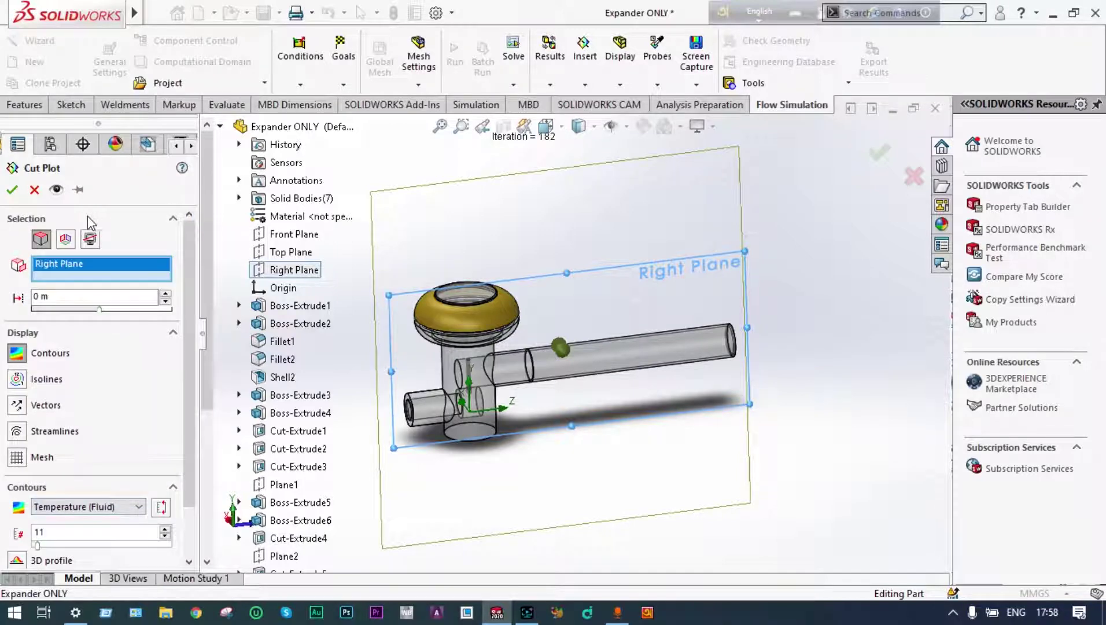
click(12, 191)
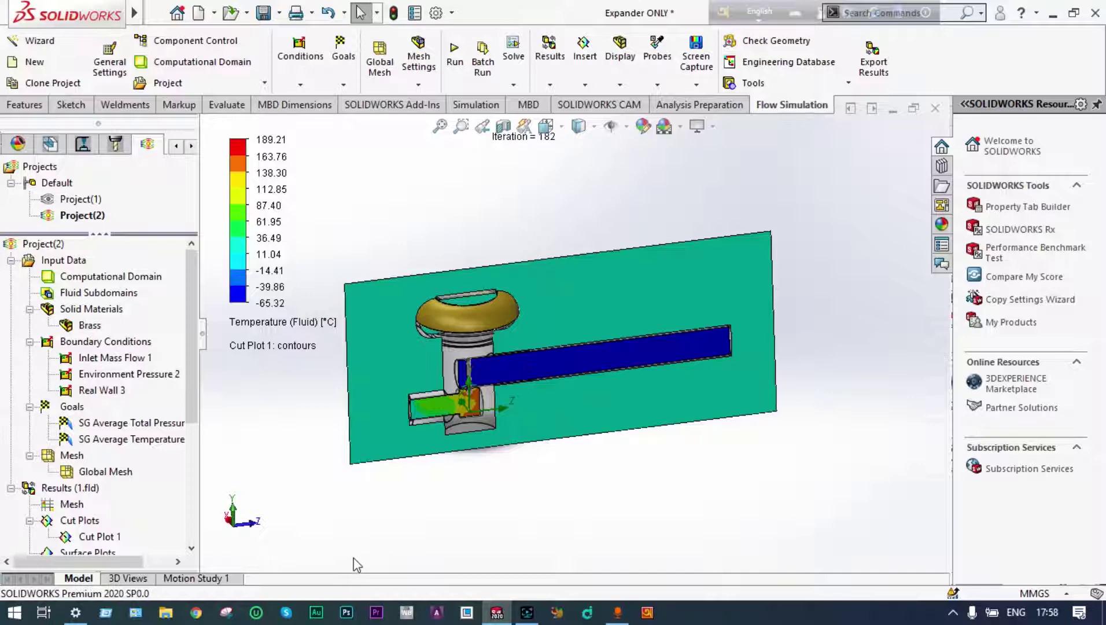
Zoom around the temperature cut plot and play Cut Plot 1's animation
scroll(462, 387, down, 6)
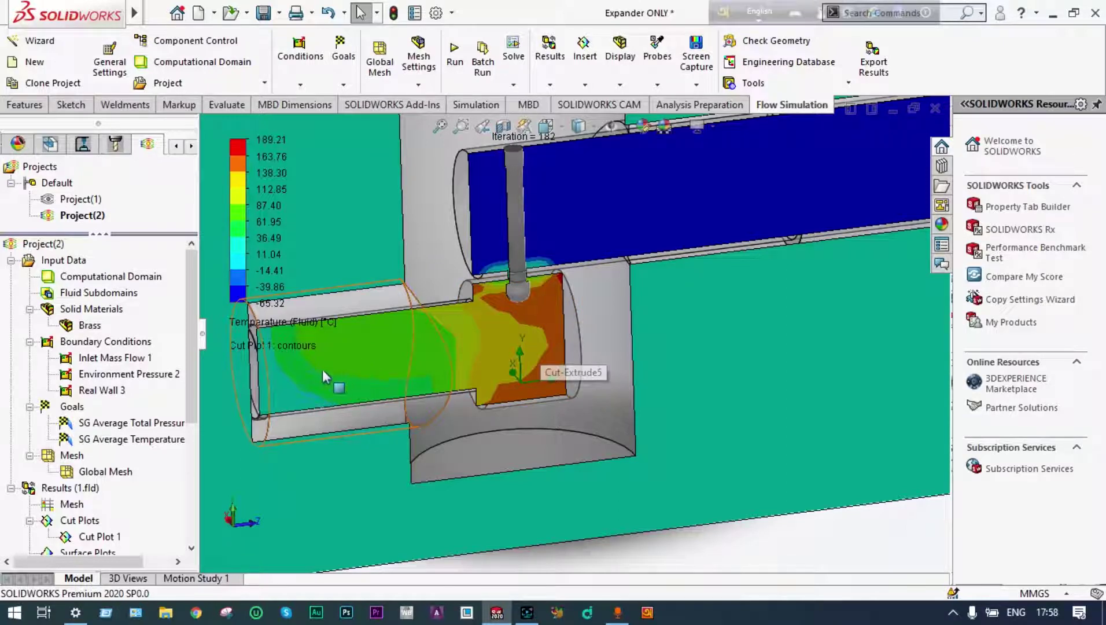
scroll(352, 378, up, 2)
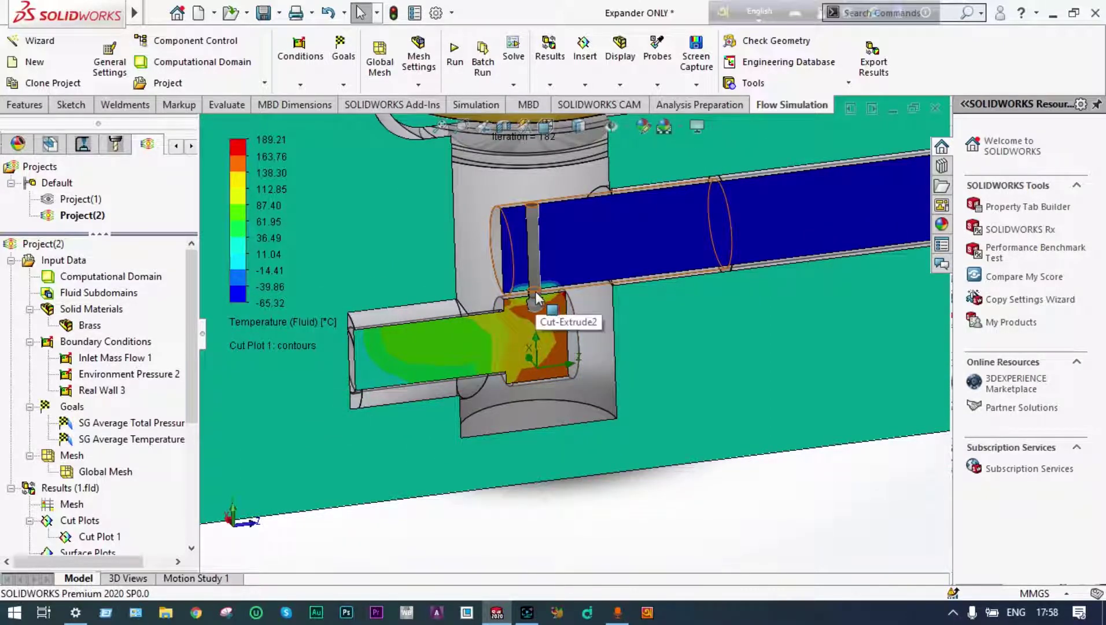
scroll(537, 295, up, 3)
scroll(537, 291, up, 4)
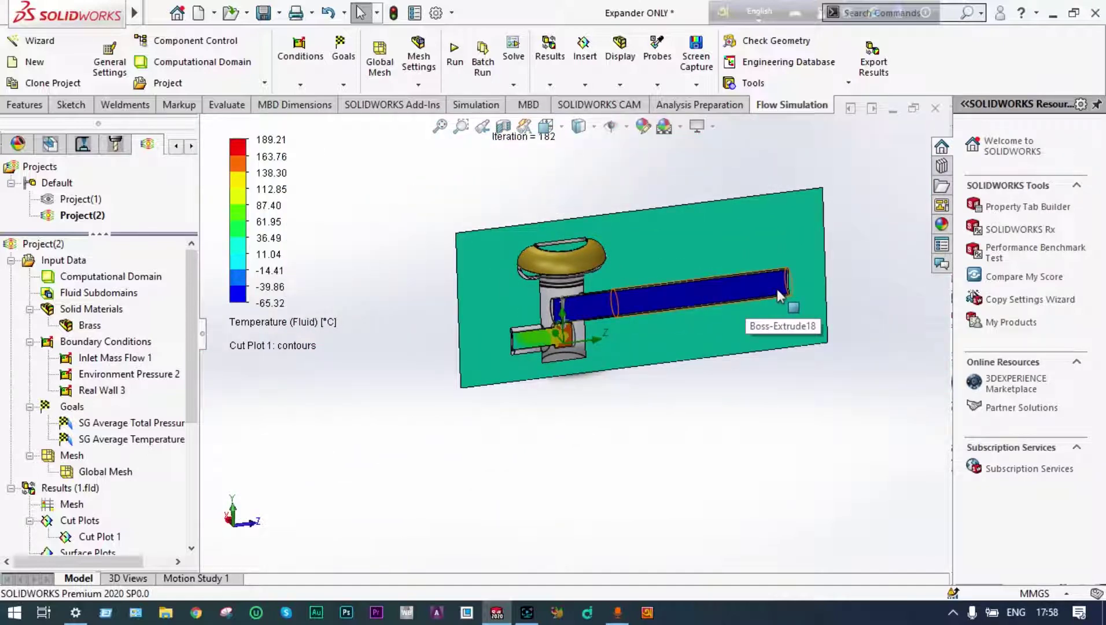
scroll(778, 289, down, 2)
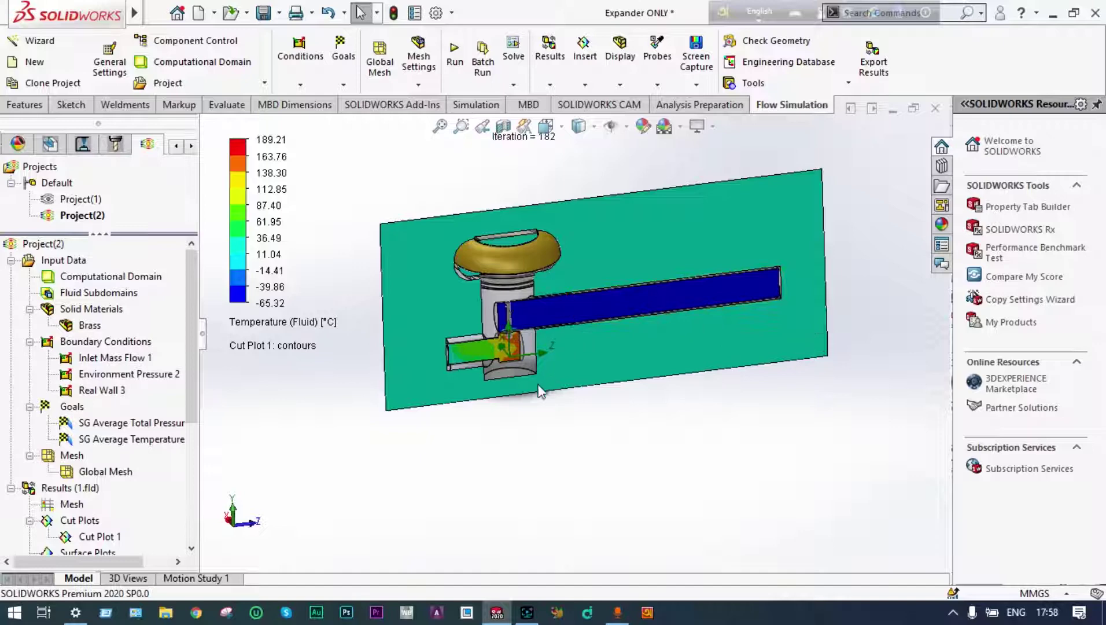
right_click(110, 541)
click(141, 413)
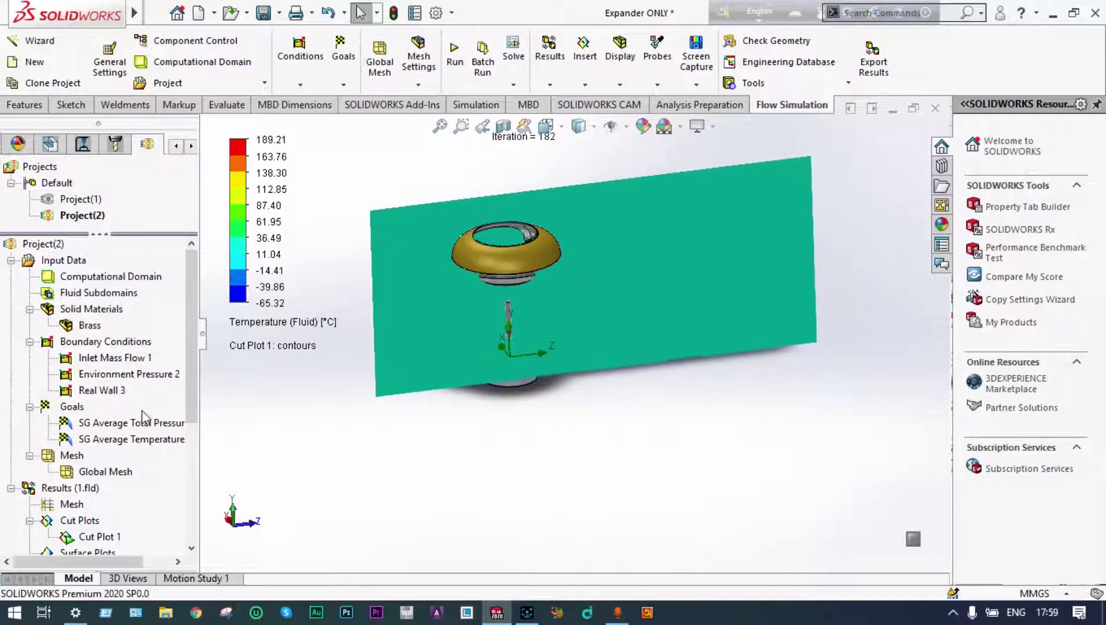
Preview Pressure in the legend but cancel to keep temperature, then bring up Cut Plot 1's actions
click(291, 328)
scroll(298, 86, up, 1)
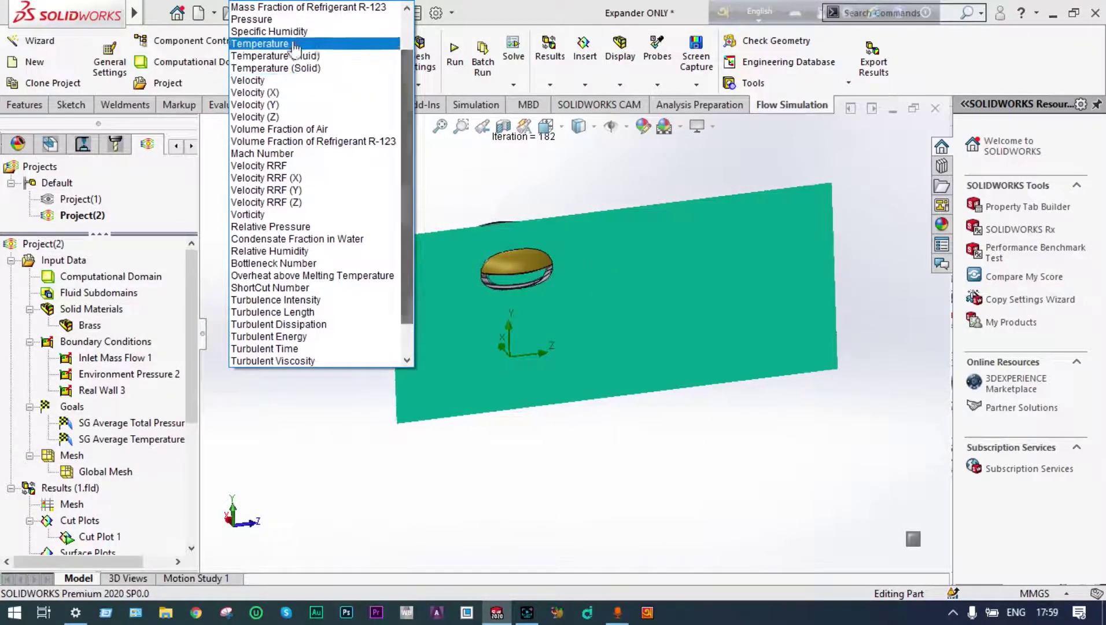
click(252, 19)
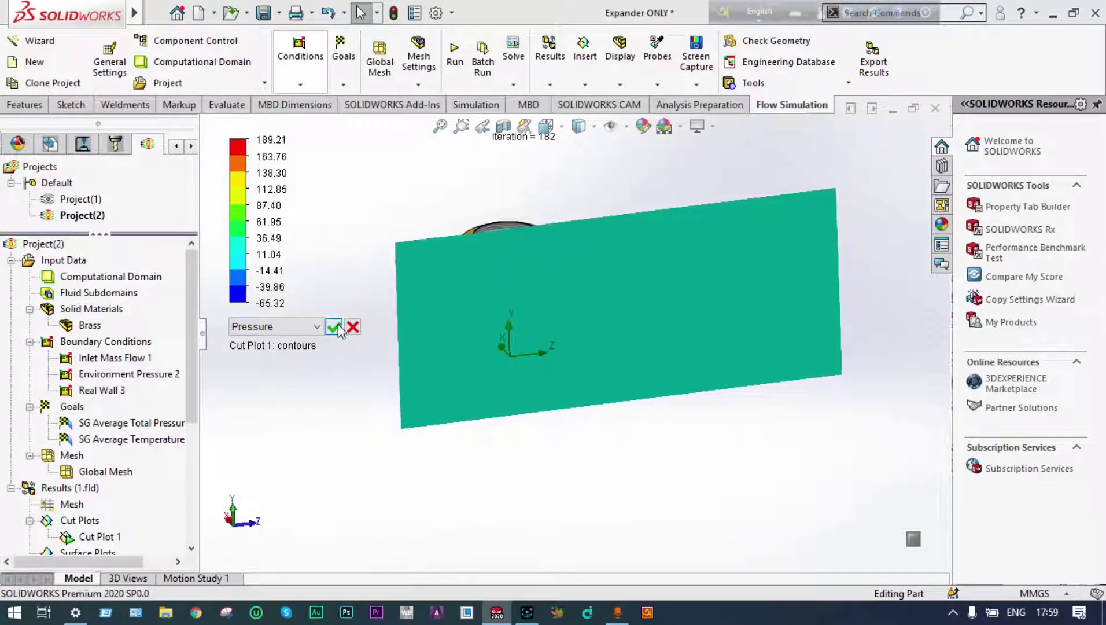
click(335, 328)
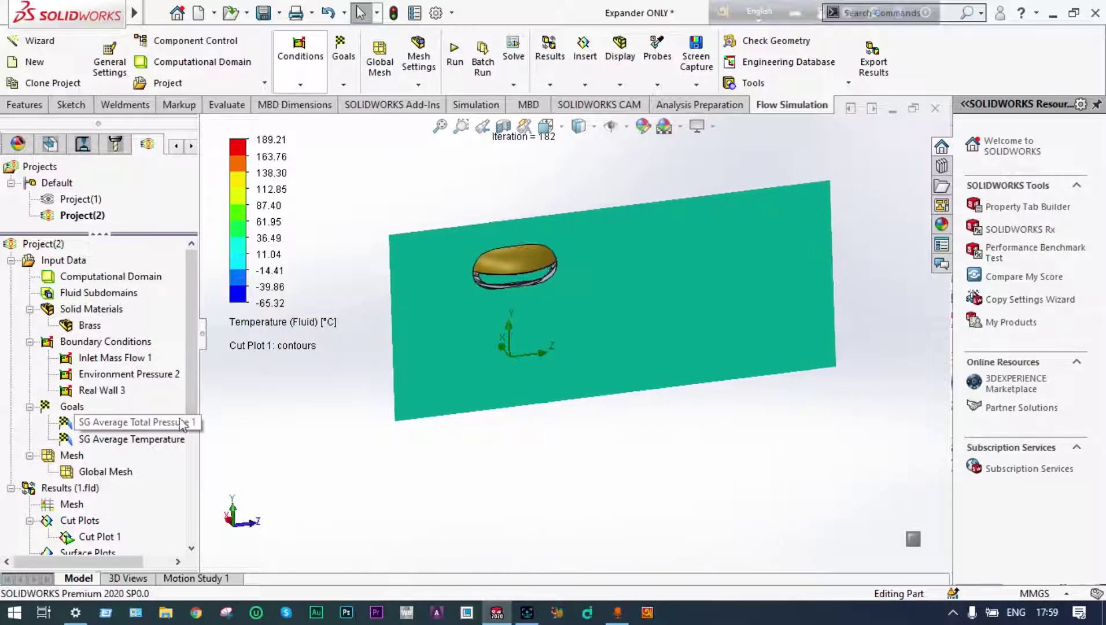
drag(192, 376, 194, 453)
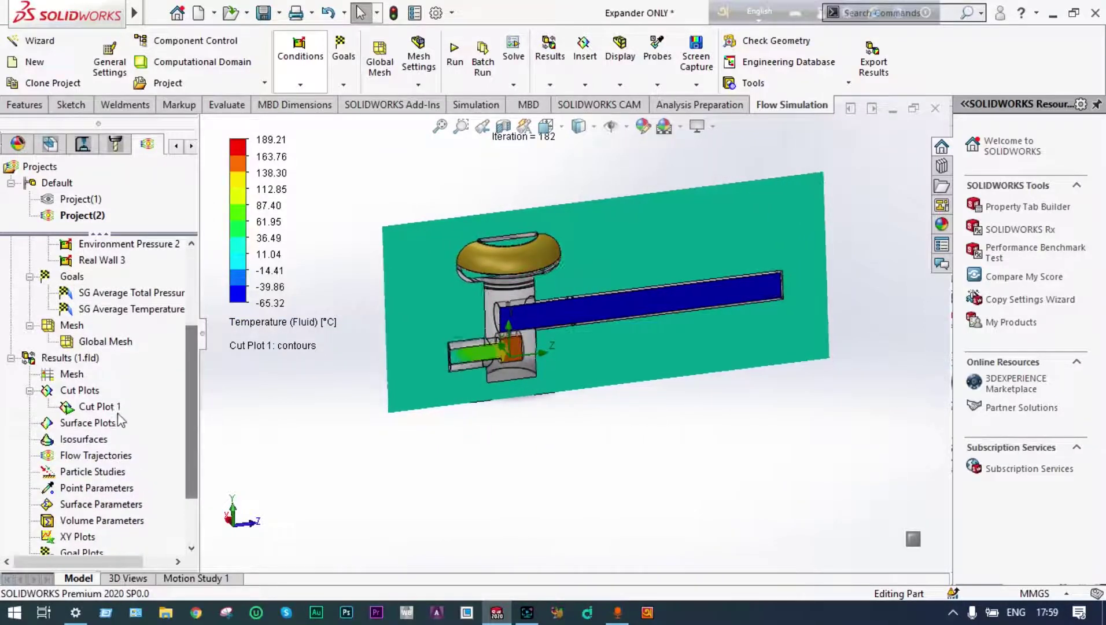
right_click(104, 406)
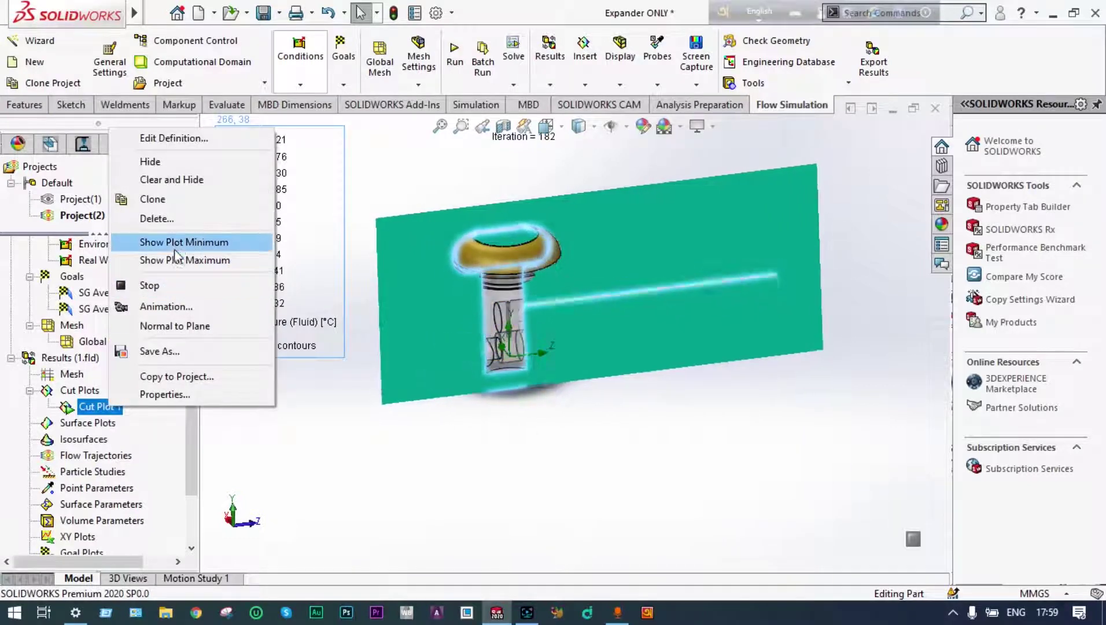
Clear and hide Cut Plot 1, then create a fluid temperature Surface Plot on all faces
click(173, 180)
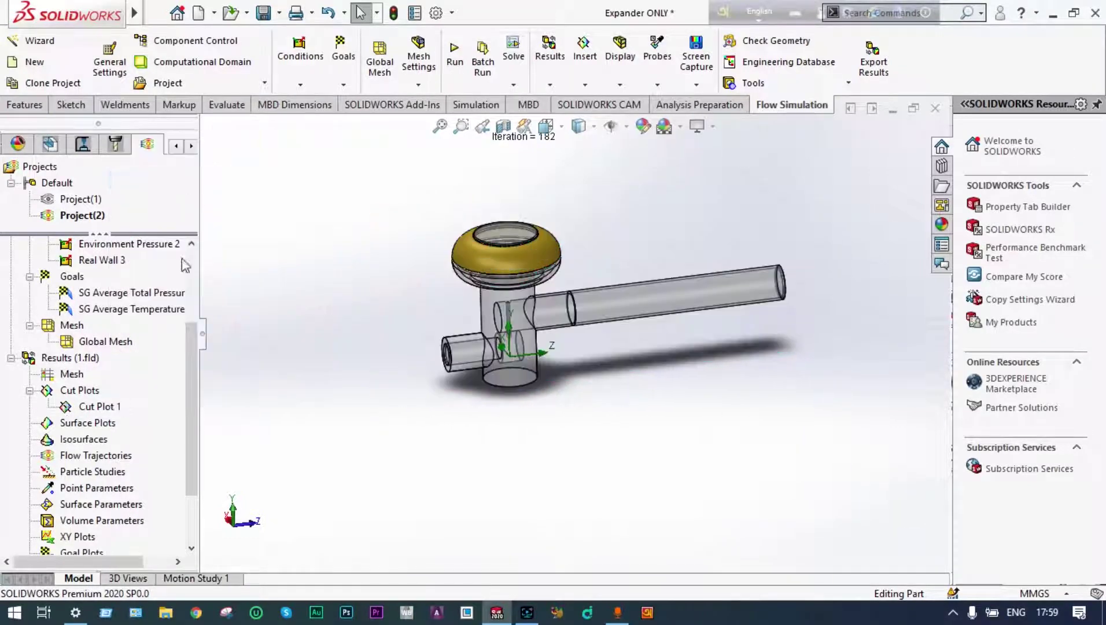
right_click(110, 426)
click(141, 436)
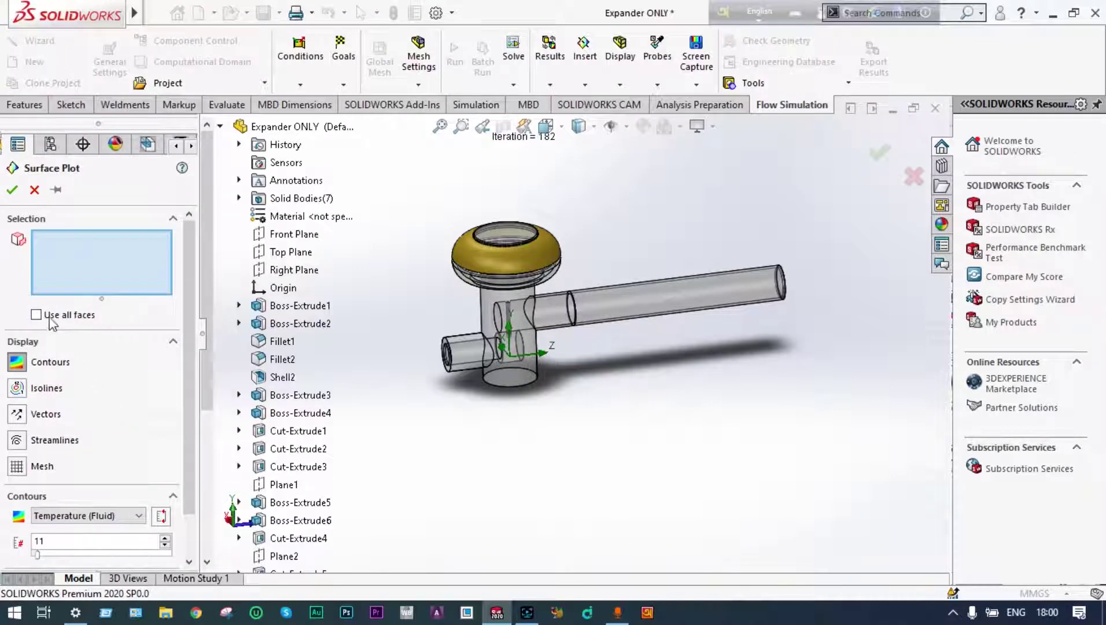
click(37, 315)
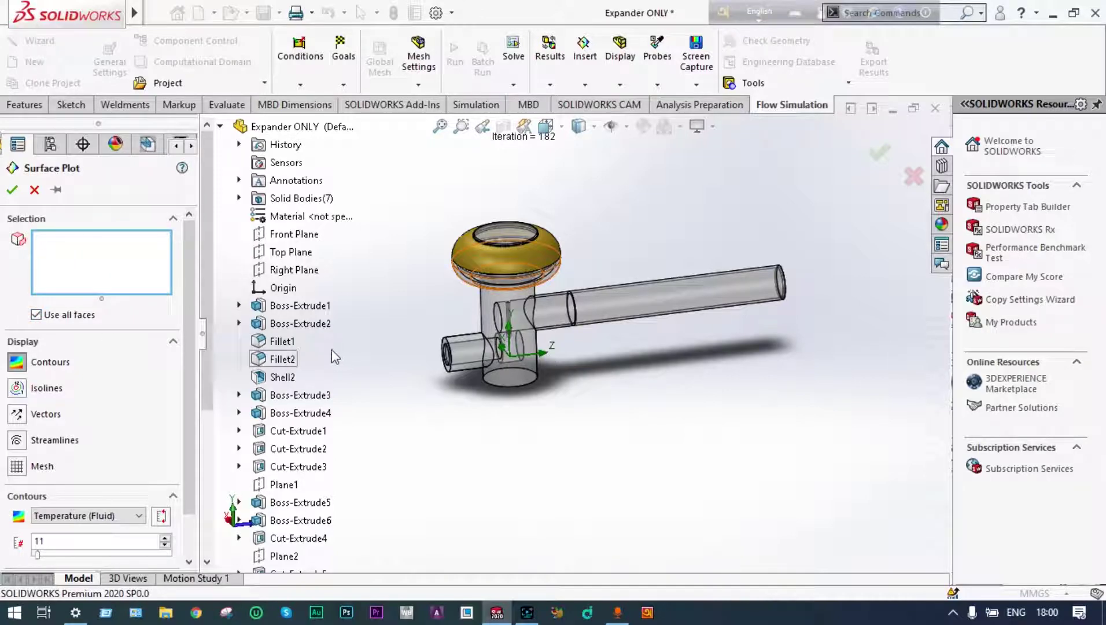
click(13, 191)
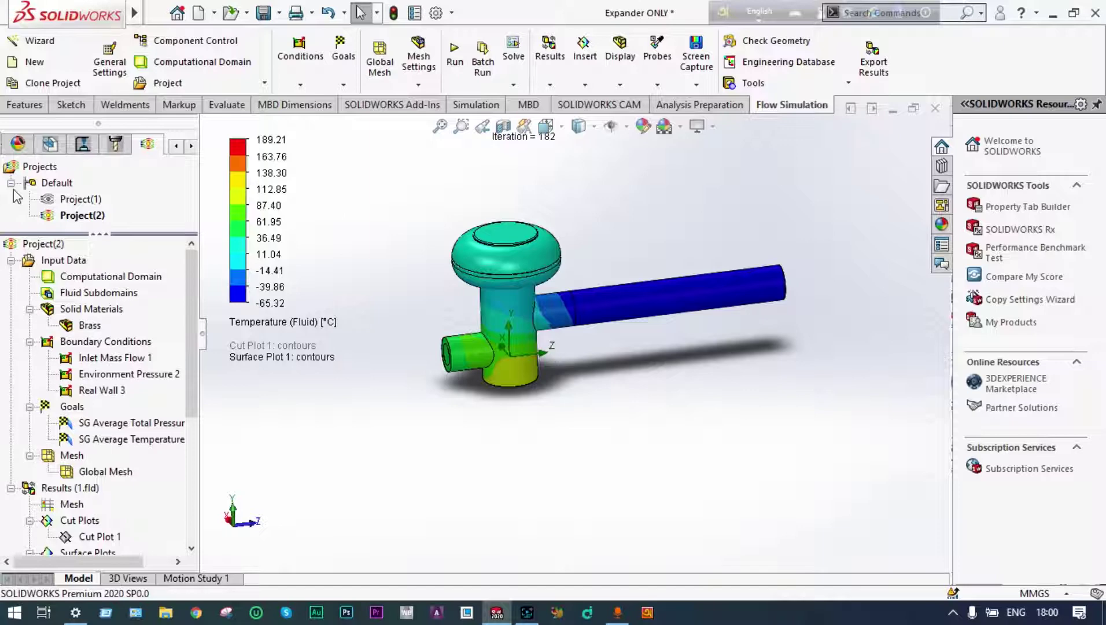
Clear and hide Surface Plot 1, leaving the bare expander
scroll(117, 456, down, 3)
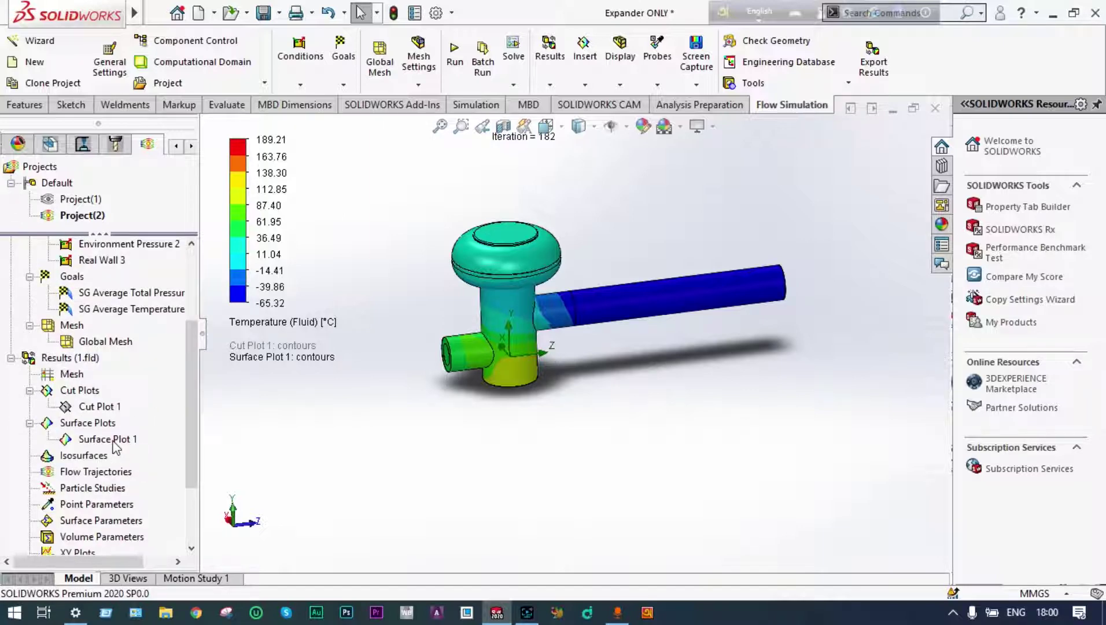
right_click(114, 441)
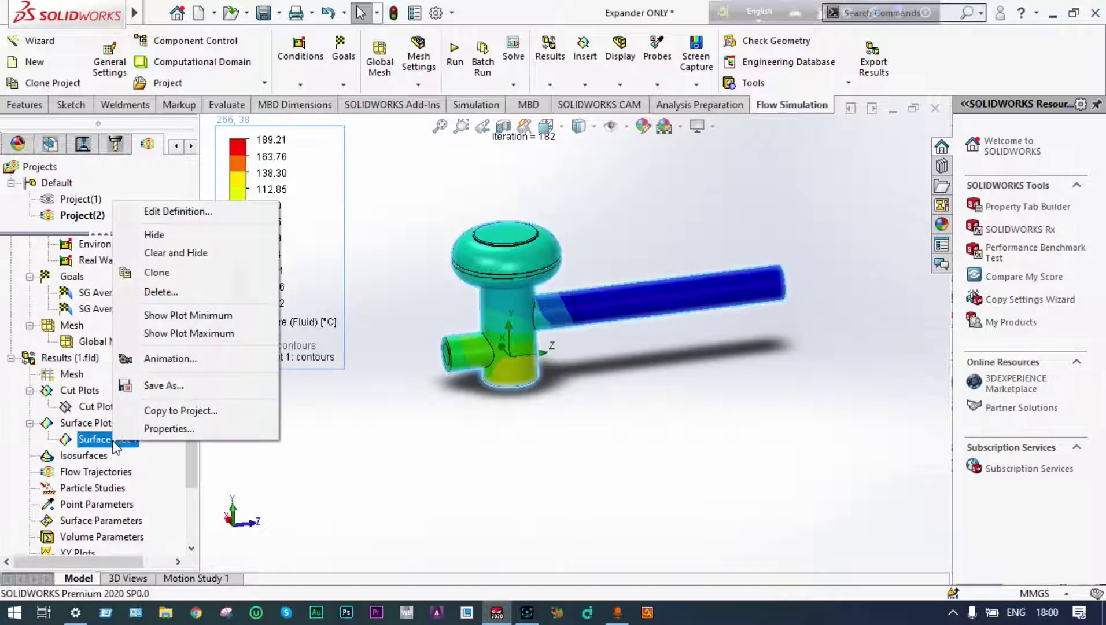
click(162, 253)
right_click(103, 473)
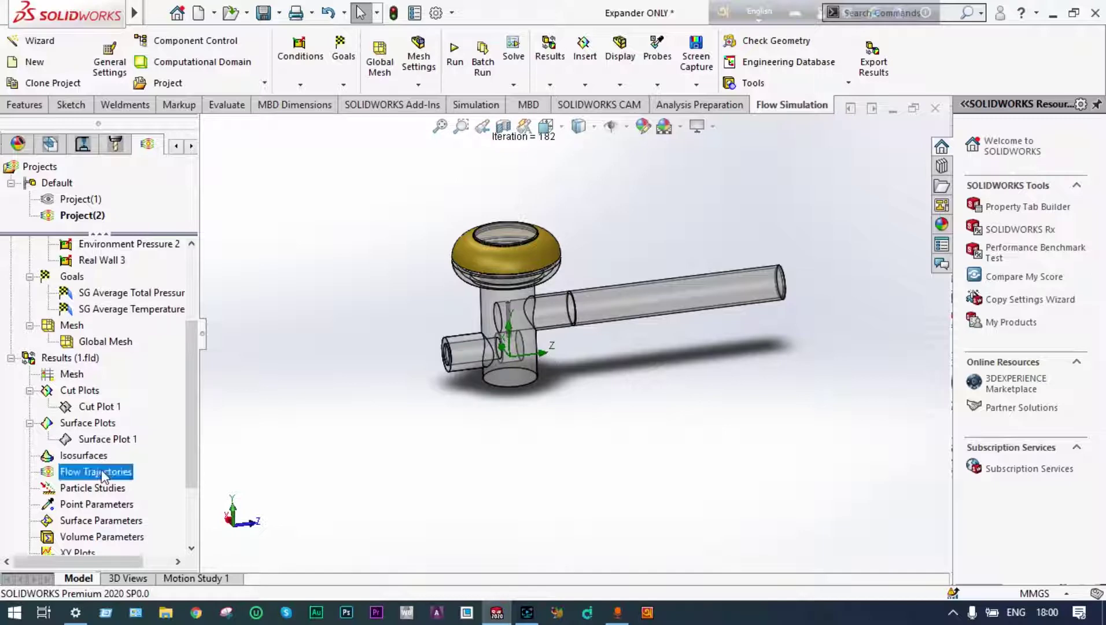
key(Escape)
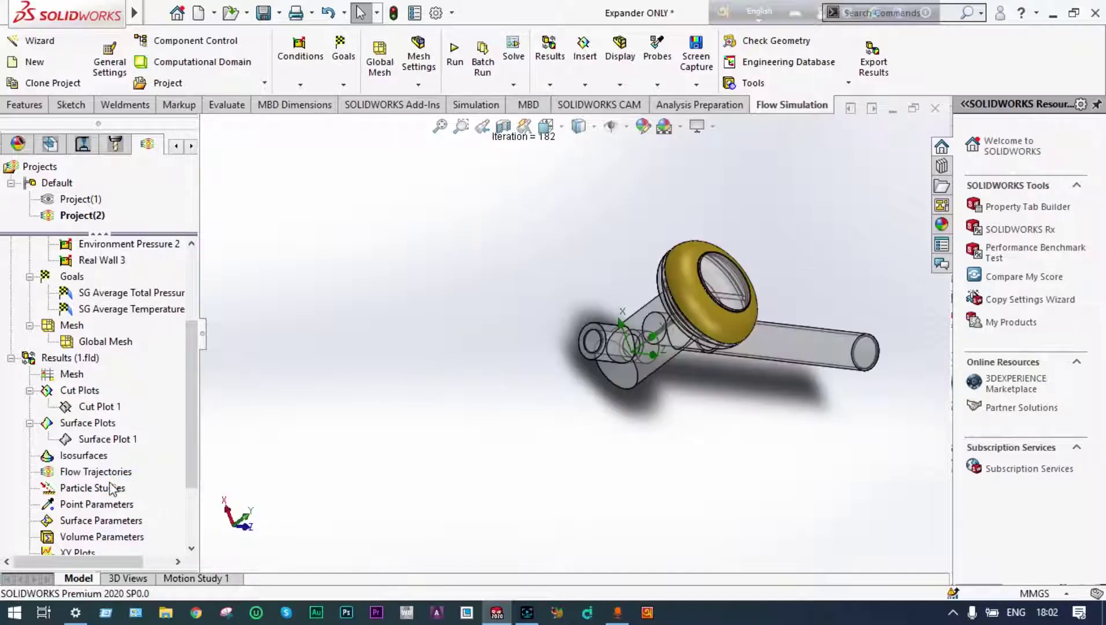
Section the expander along the Right Plane and orbit to view its internal passages
right_click(111, 488)
click(425, 383)
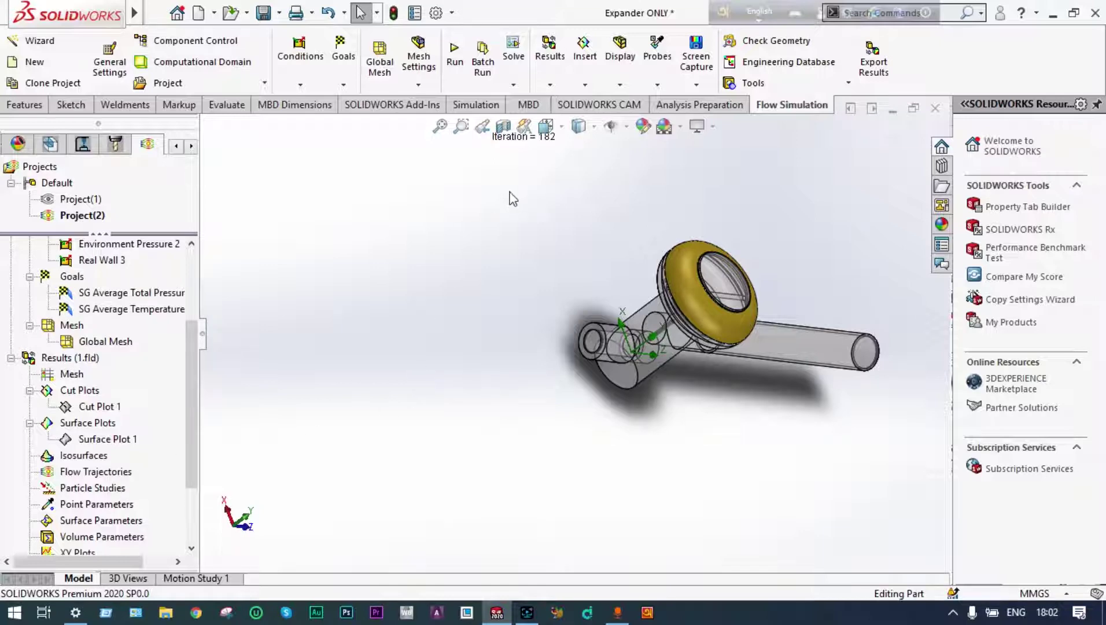
click(503, 126)
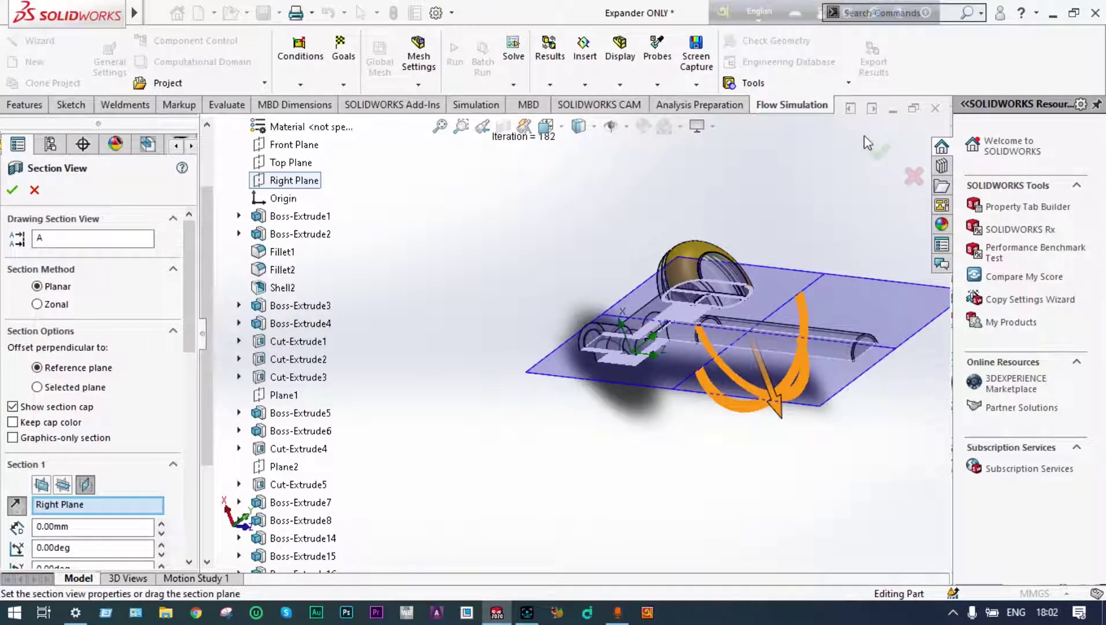
click(875, 152)
middle_drag(822, 197, 696, 281)
scroll(830, 229, down, 3)
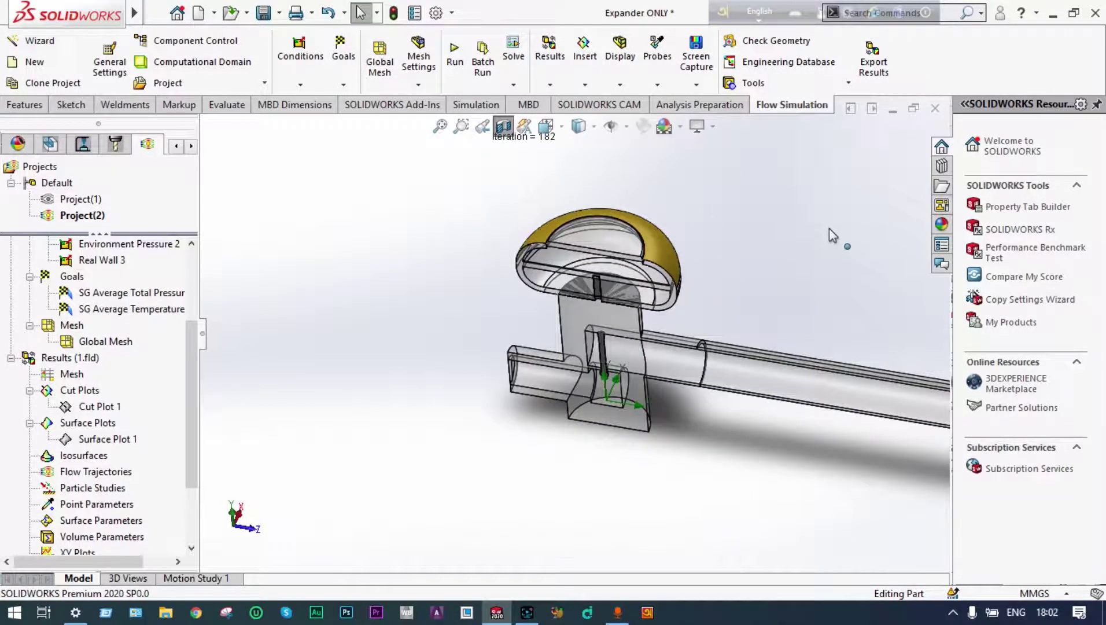
right_click(112, 473)
Set up flow trajectories as arrows with 50 points and a 0.001001 m arrow size
click(134, 485)
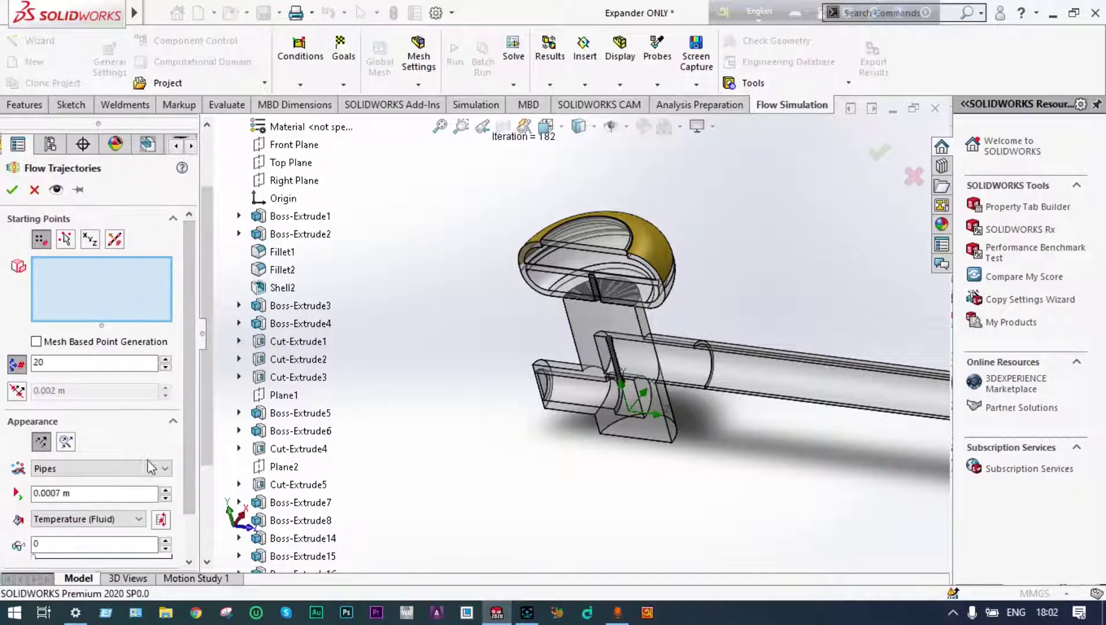
click(164, 469)
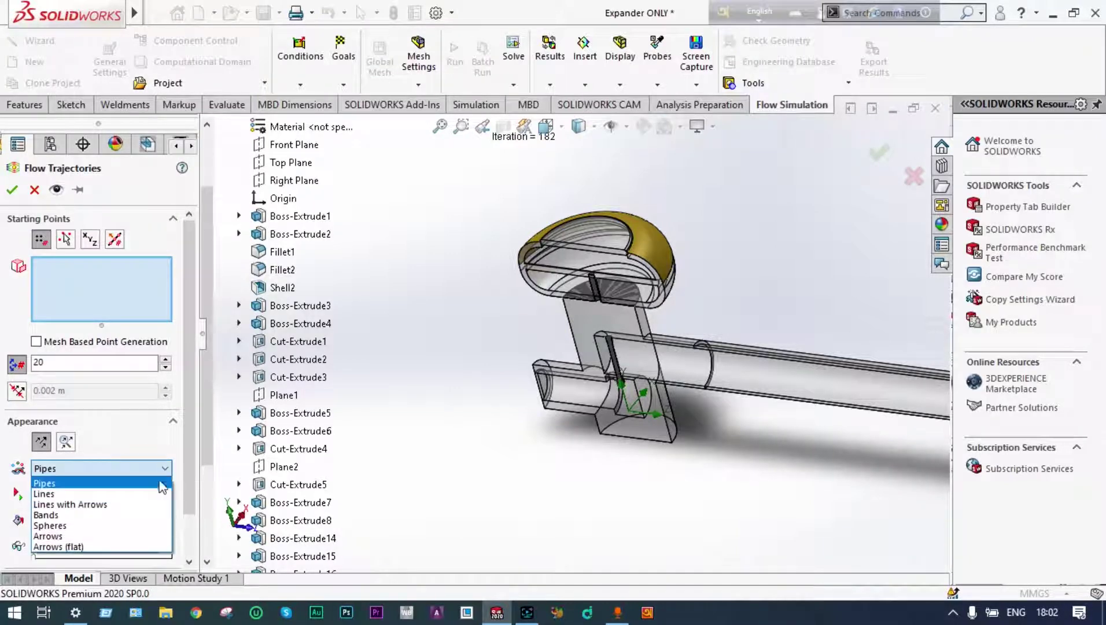
click(95, 536)
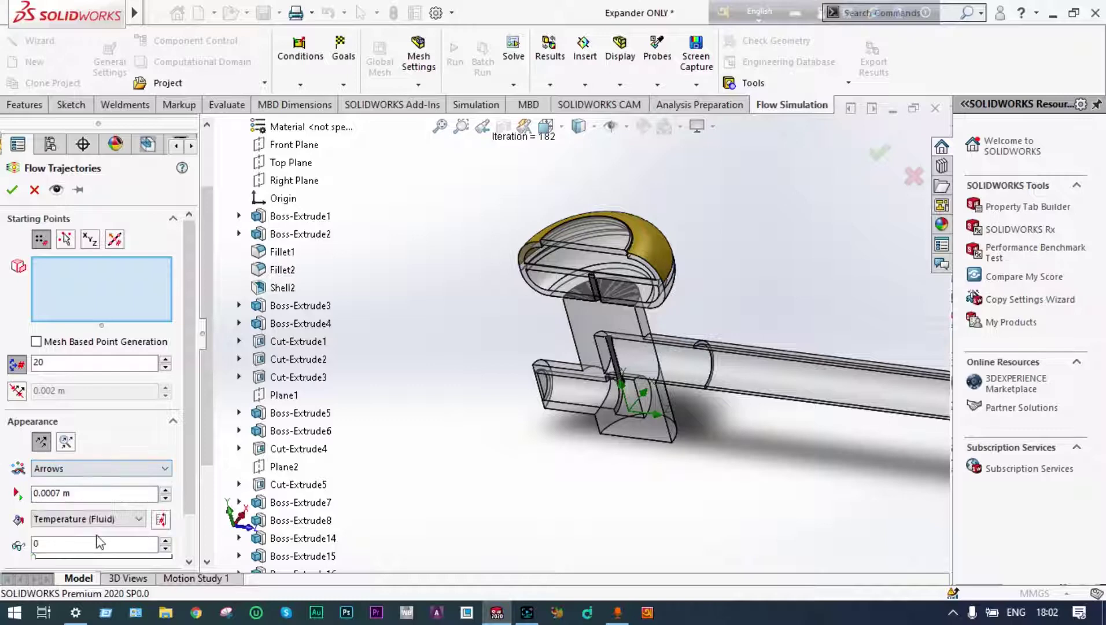
click(51, 363)
key(BackSpace)
key(BackSpace)
text(6)
text(5)
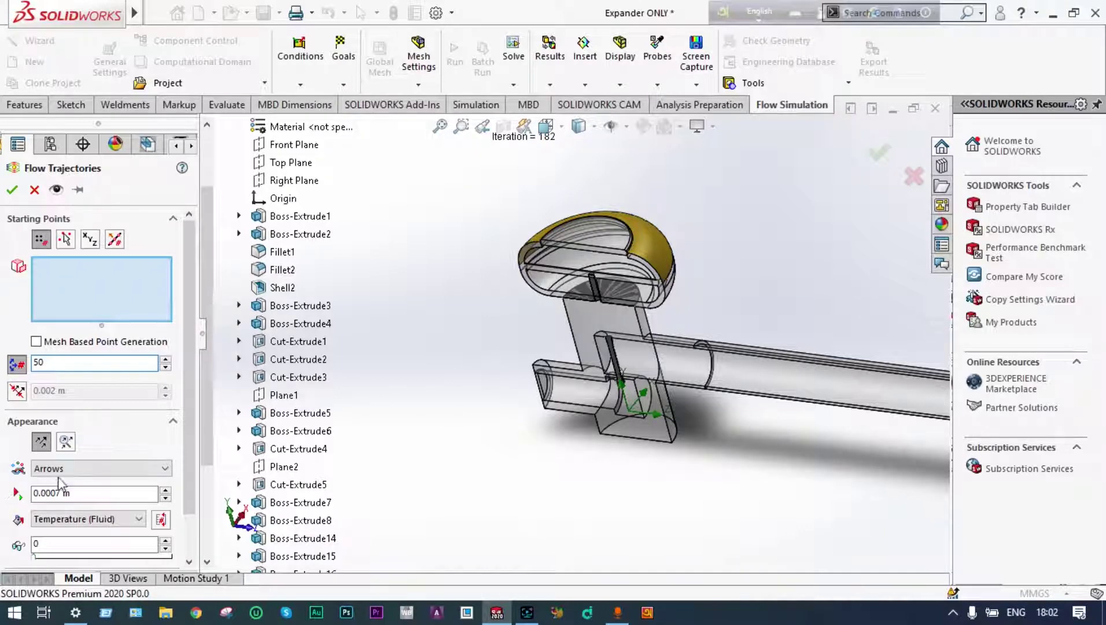
click(166, 499)
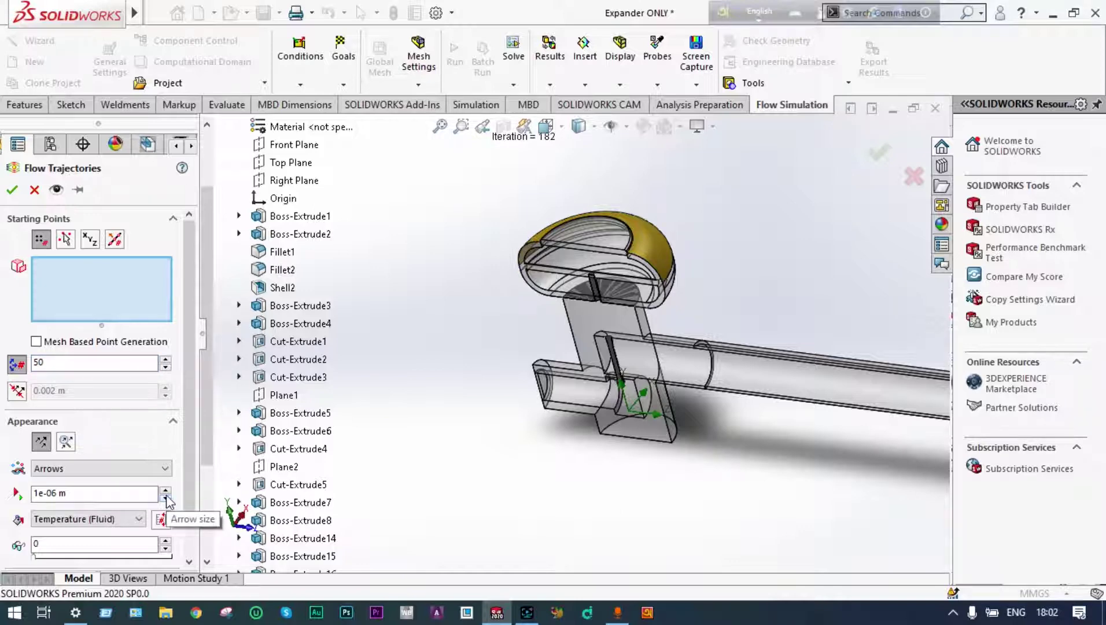
click(166, 491)
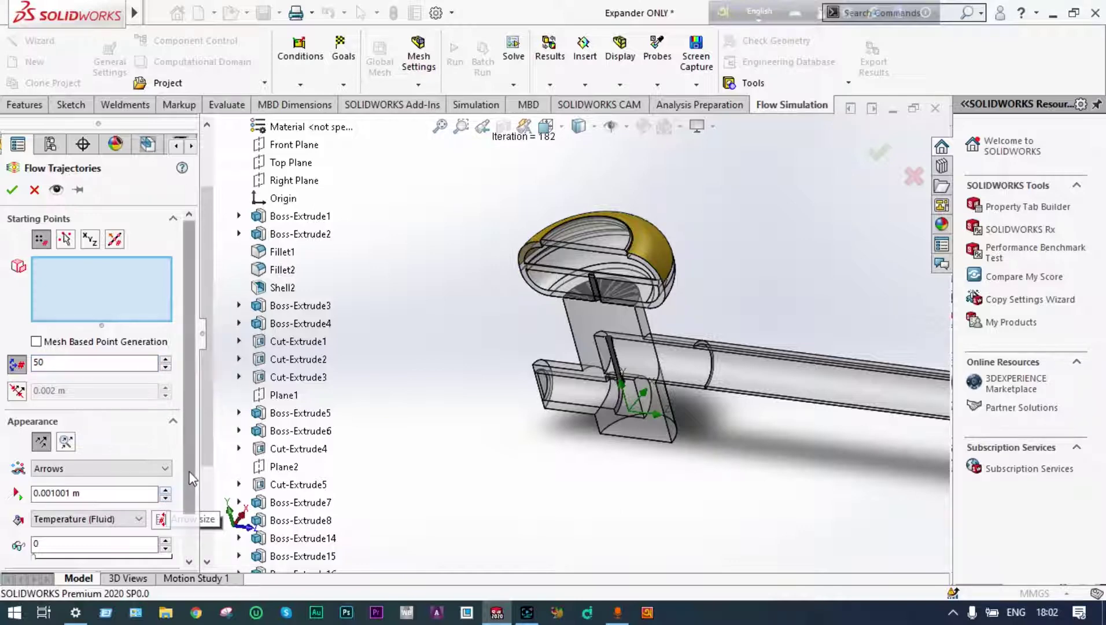
Use the inlet pipe's end face as starting points and create Flow Trajectories 1
scroll(191, 480, down, 3)
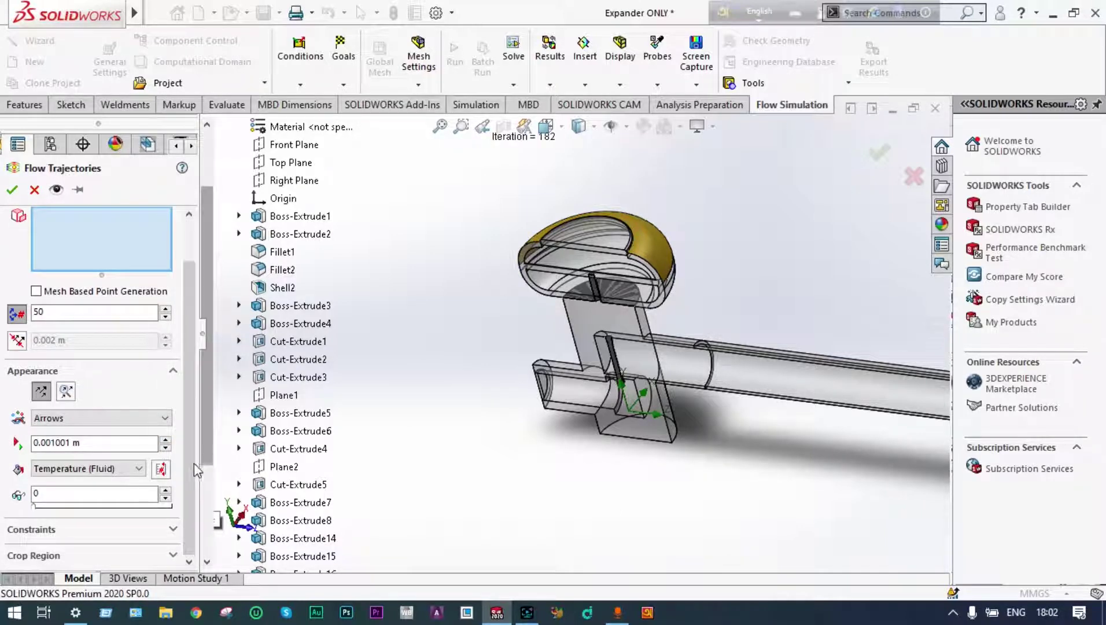
mouse_move(191, 466)
mouse_down()
mouse_move(192, 403)
mouse_move(193, 460)
mouse_move(180, 483)
mouse_up()
middle_drag(695, 439, 575, 426)
scroll(573, 417, down, 3)
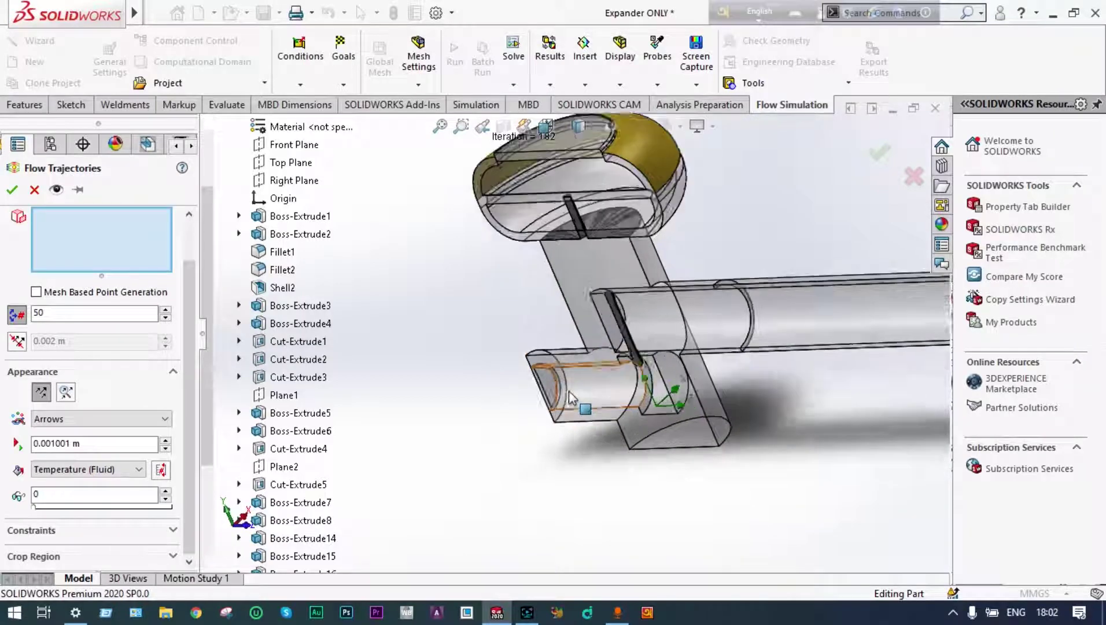
scroll(570, 398, down, 2)
click(535, 373)
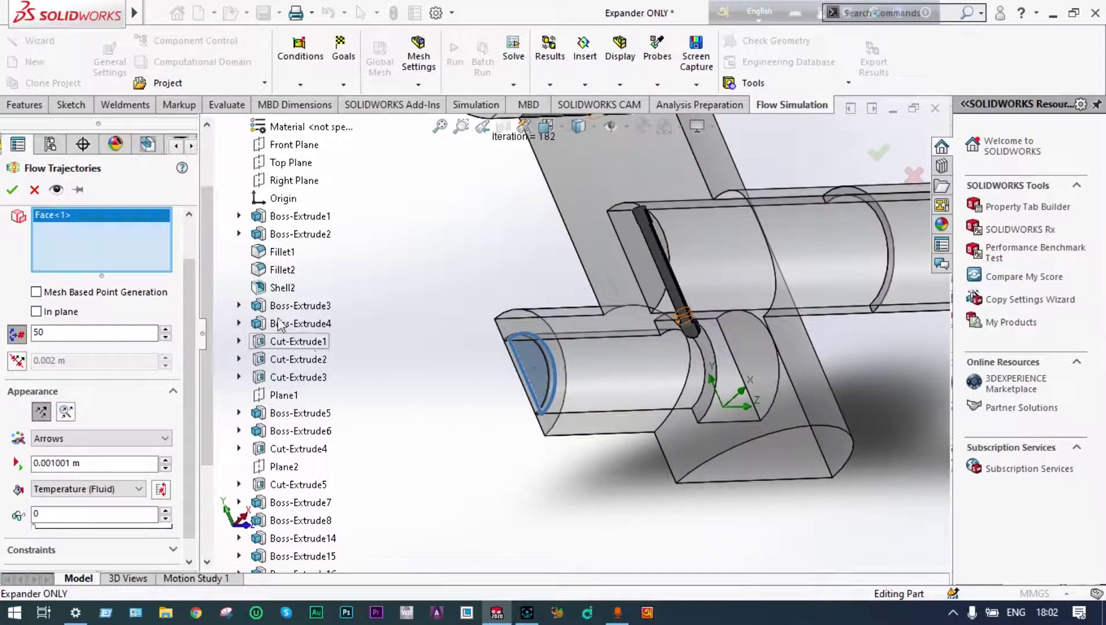
click(11, 190)
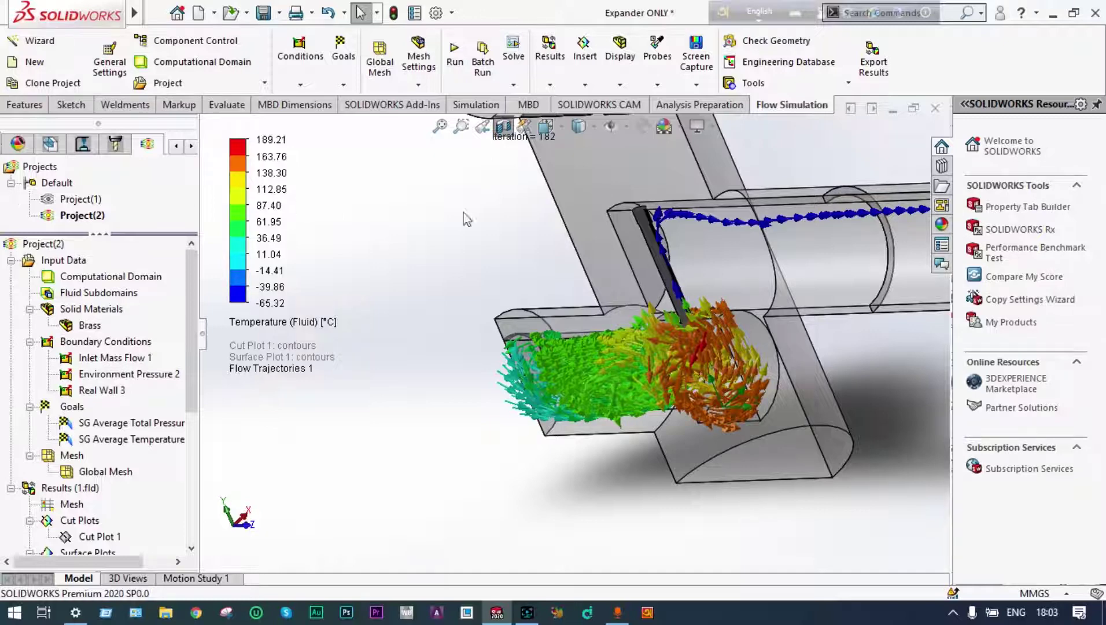
Zoom and orbit to inspect the temperature-coloured arrows swirling through the inlet chamber
scroll(832, 300, down, 3)
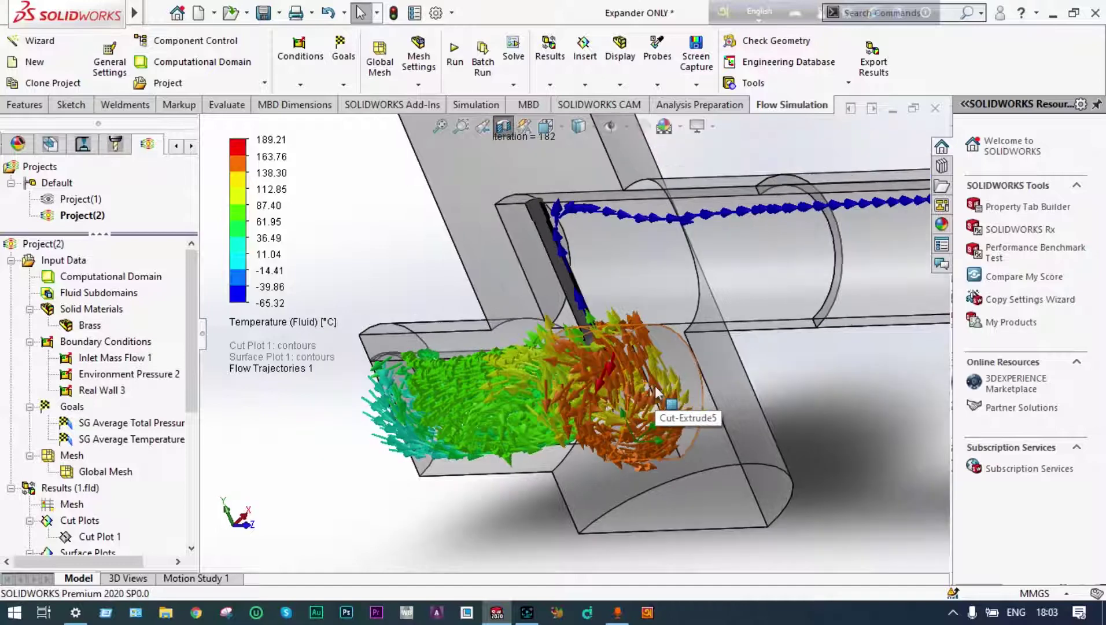
scroll(722, 356, up, 4)
scroll(721, 356, up, 2)
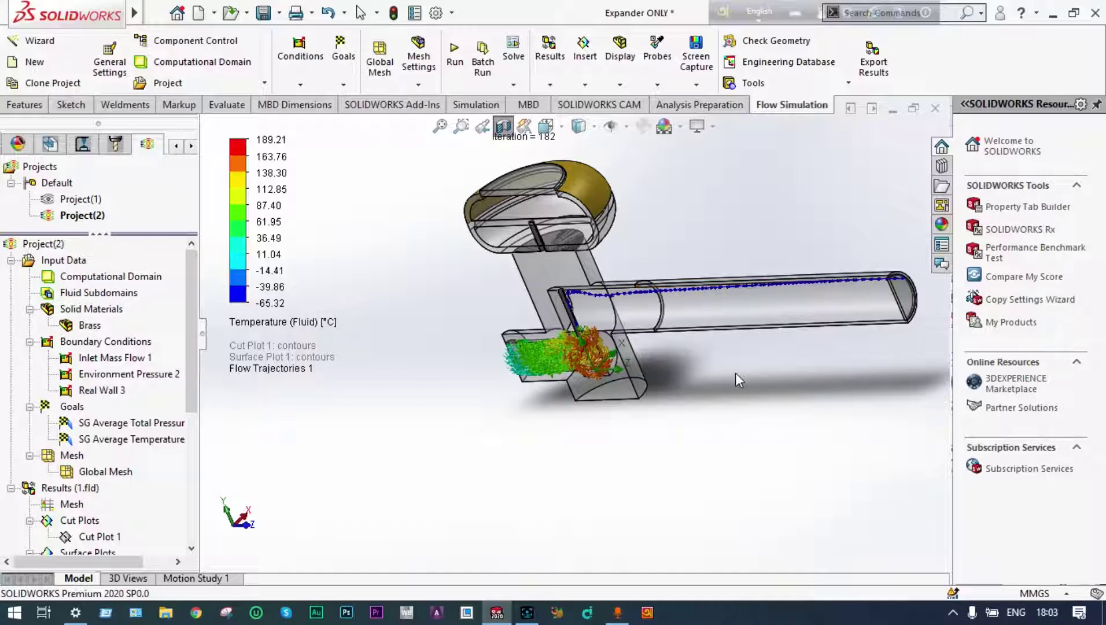
middle_drag(452, 388, 735, 394)
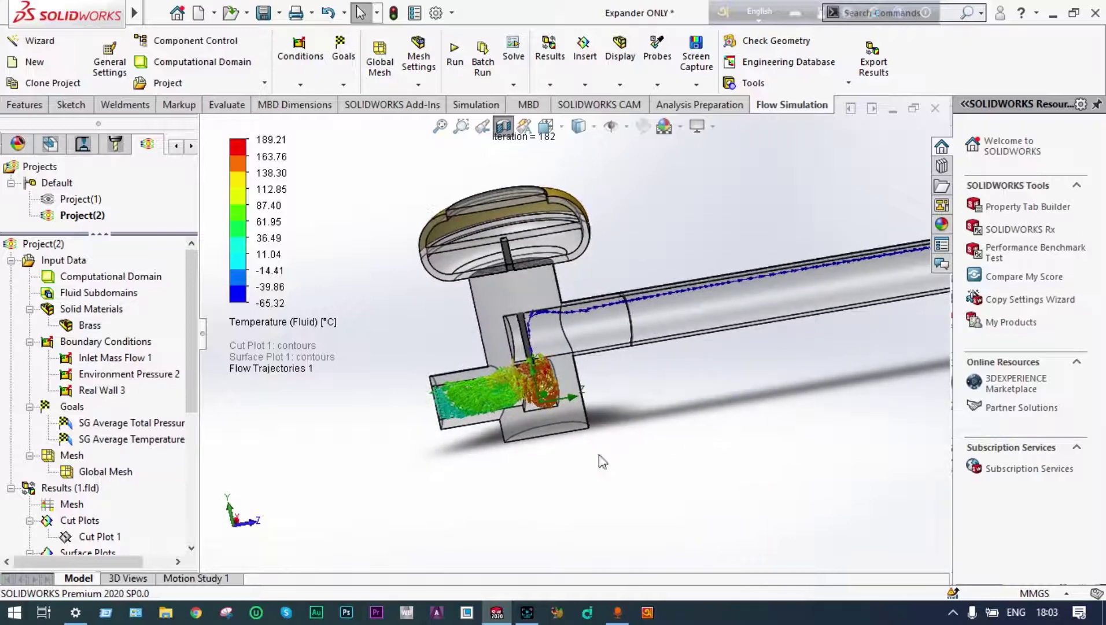
drag(190, 395, 191, 458)
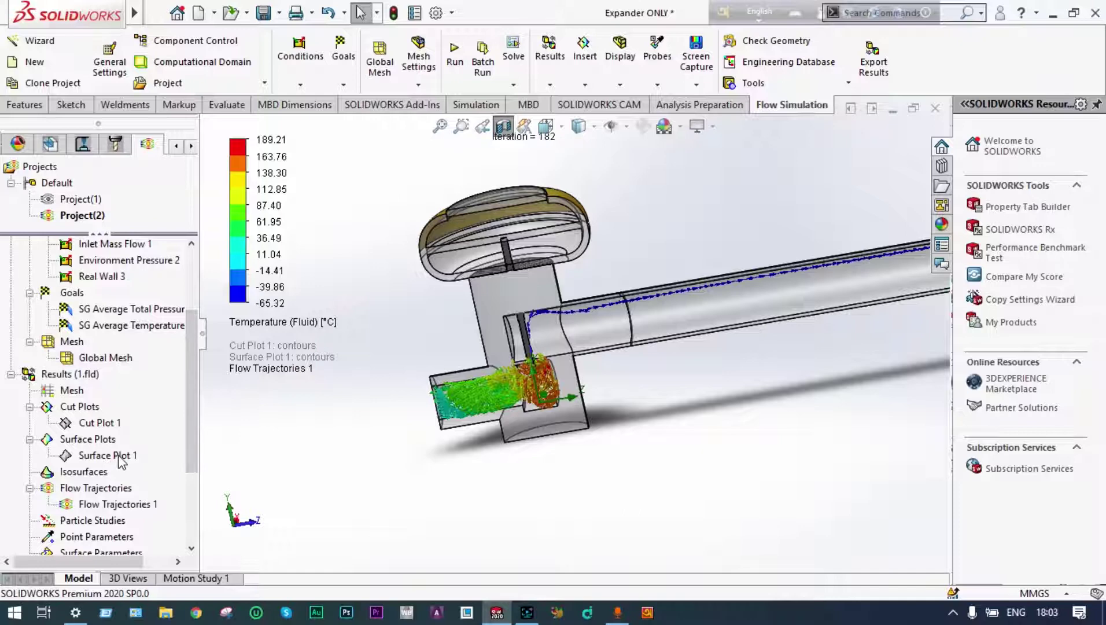
Clear Flow Trajectories 1, then replay its animation while zooming in to watch the trajectories
right_click(117, 506)
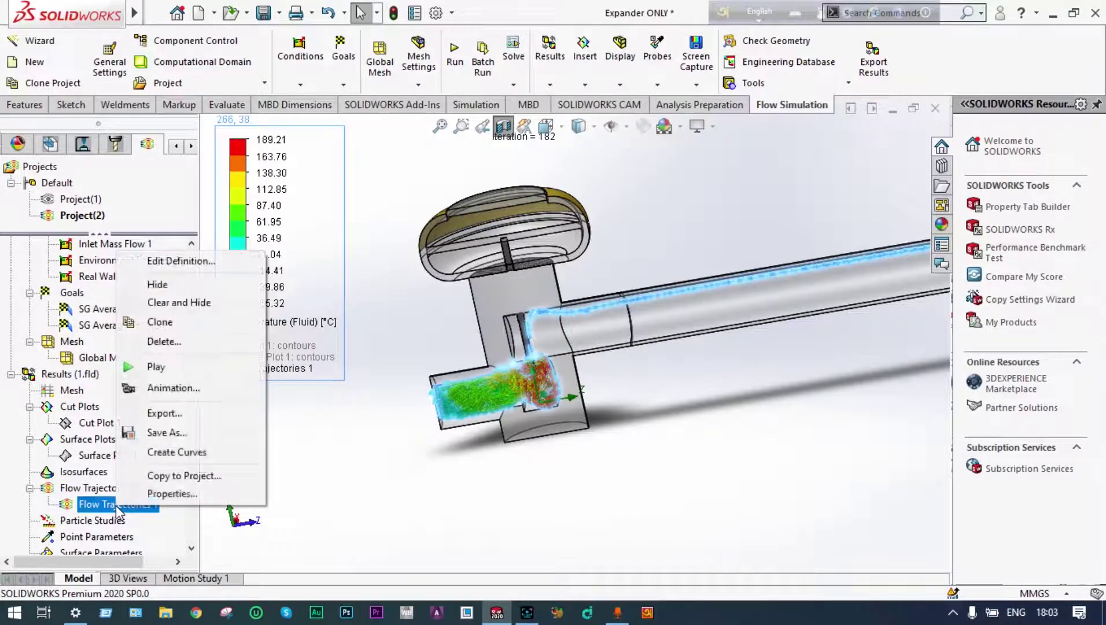
click(185, 303)
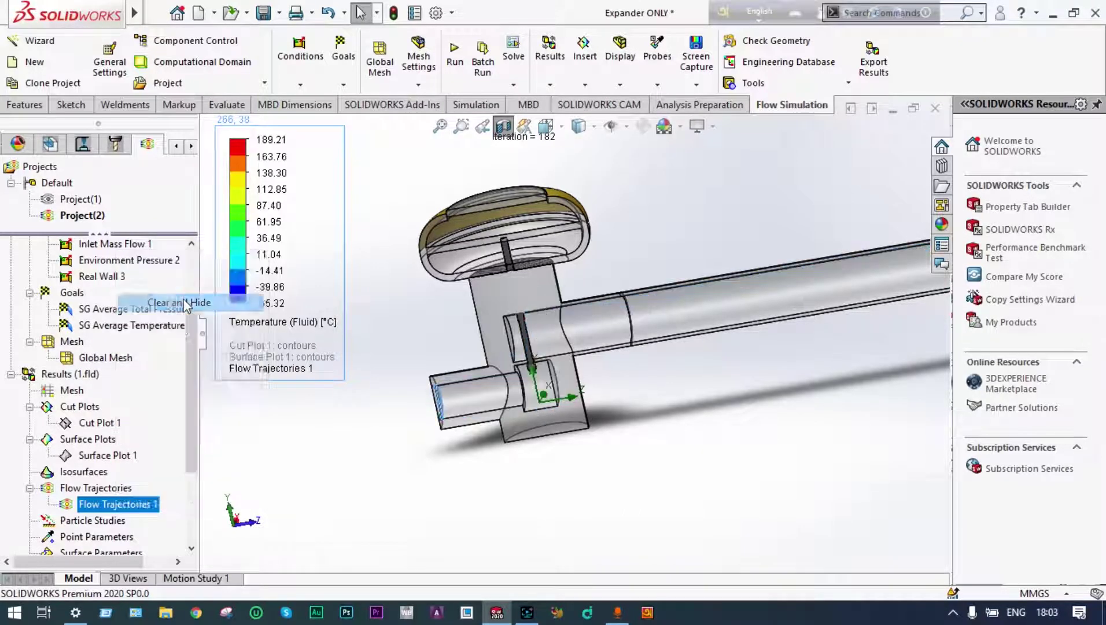
right_click(119, 509)
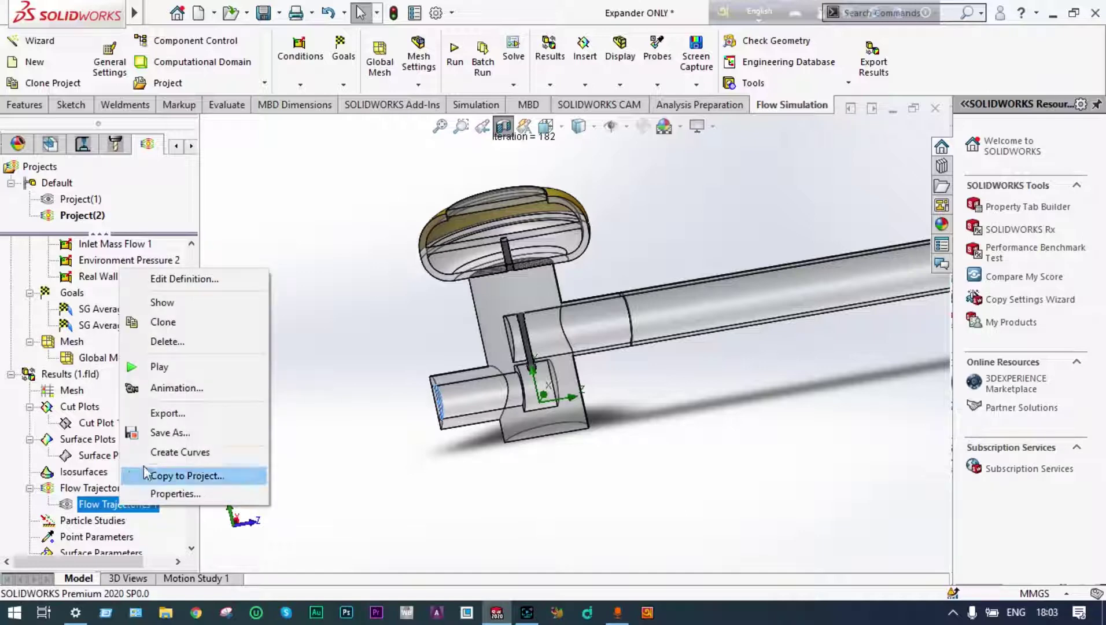
click(160, 366)
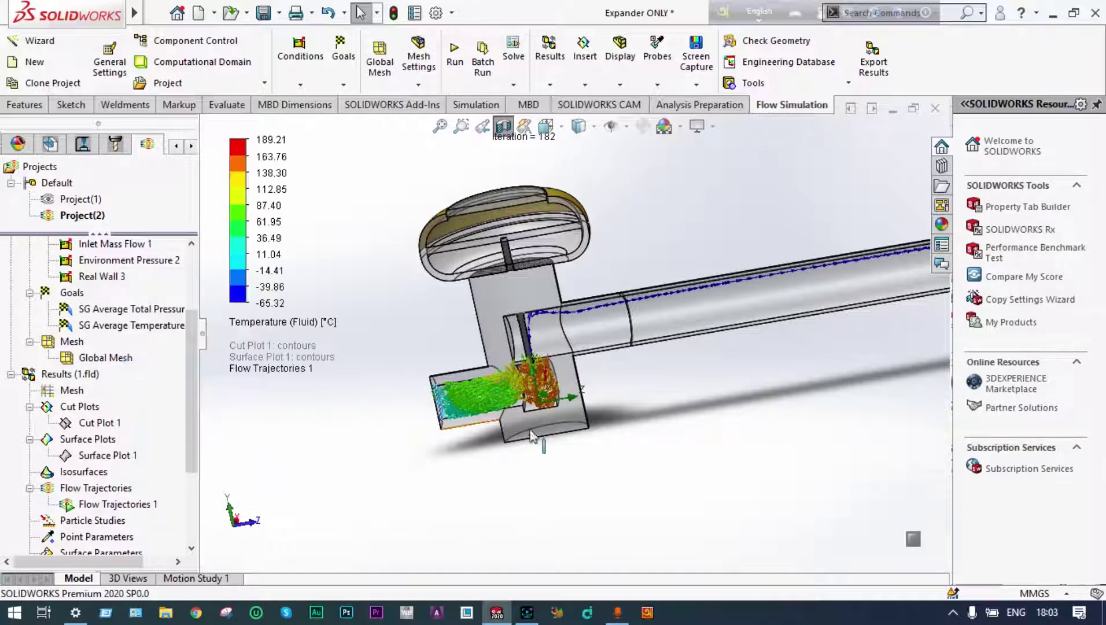
scroll(639, 432, down, 3)
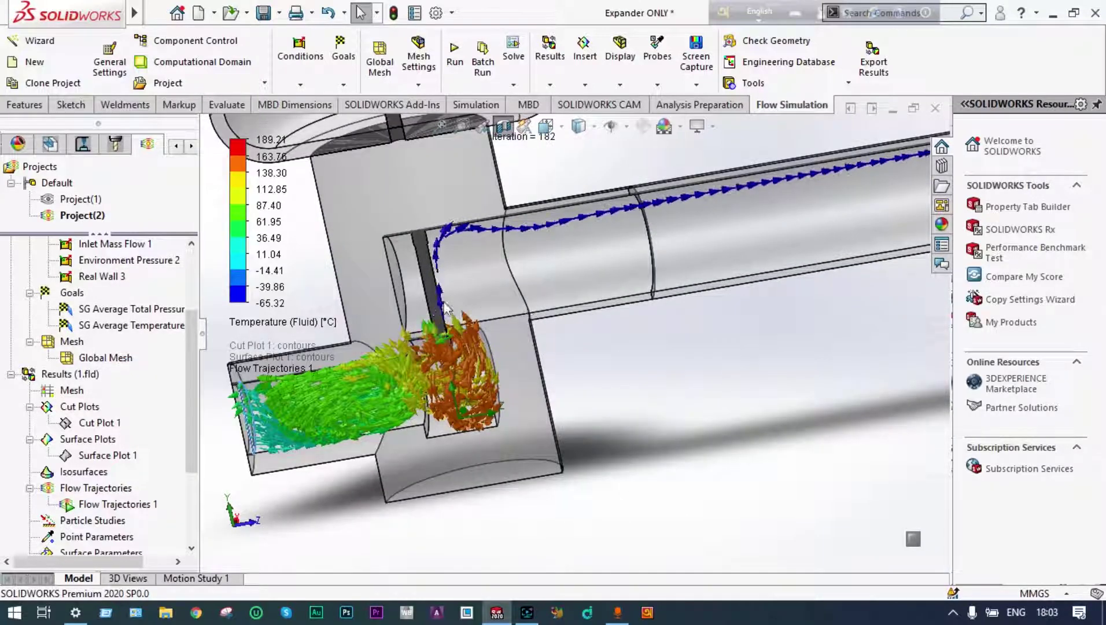
scroll(459, 308, down, 2)
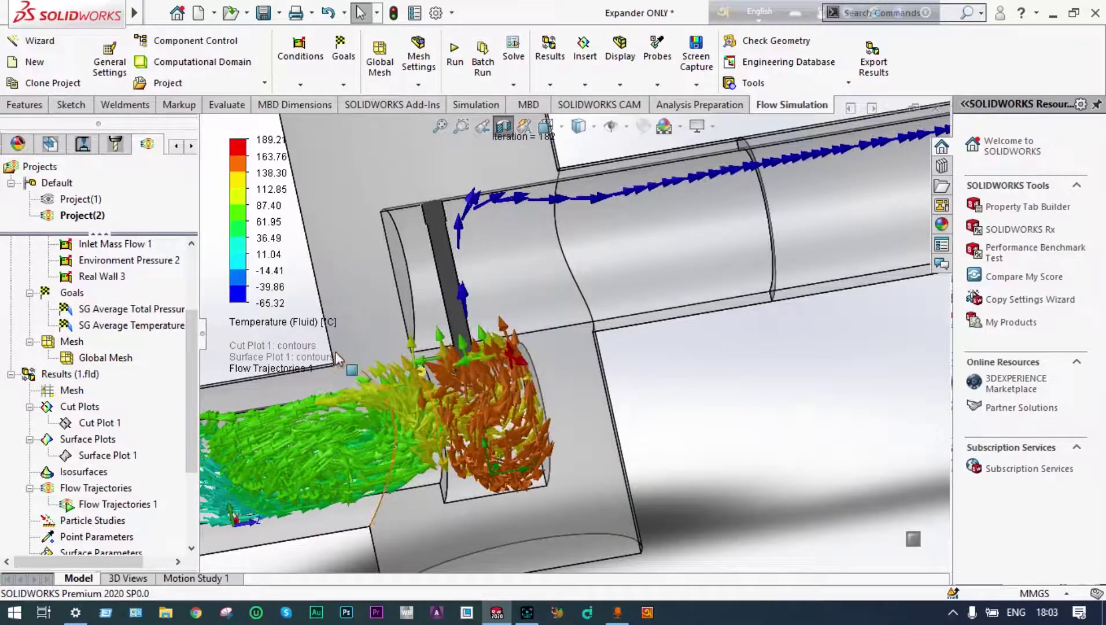
scroll(343, 359, down, 2)
scroll(359, 405, up, 2)
scroll(379, 463, down, 3)
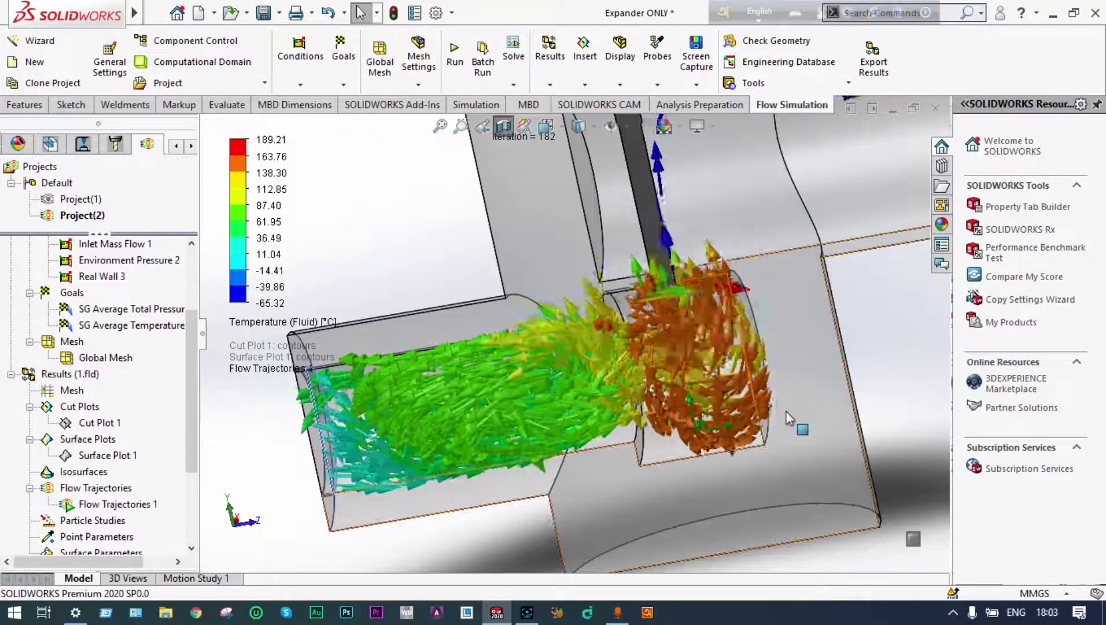
scroll(781, 463, up, 5)
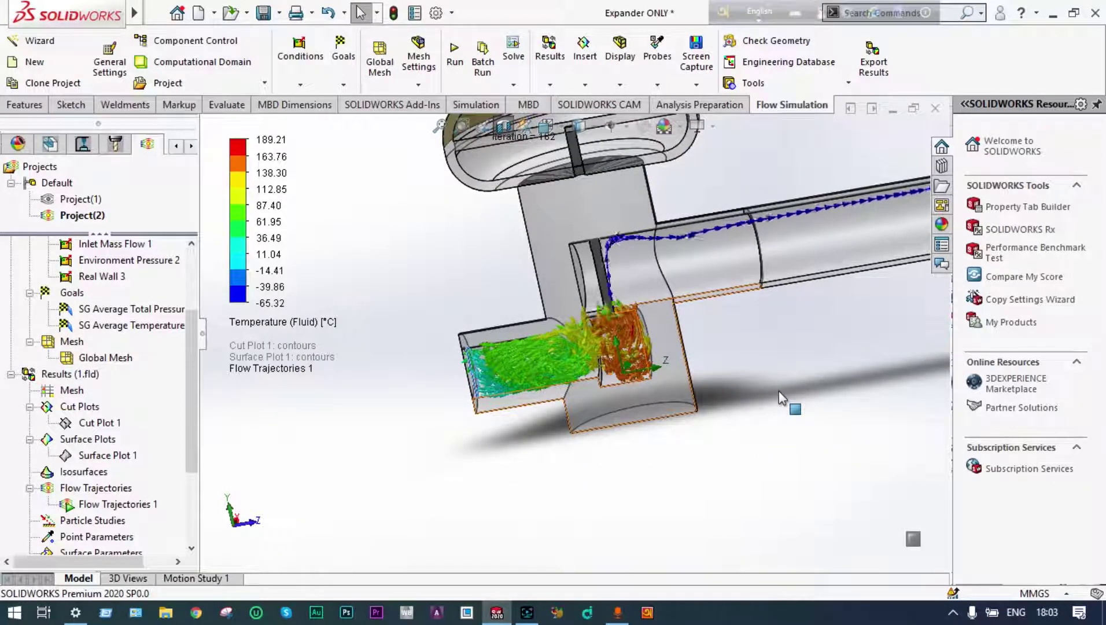
scroll(779, 391, up, 2)
scroll(779, 392, up, 3)
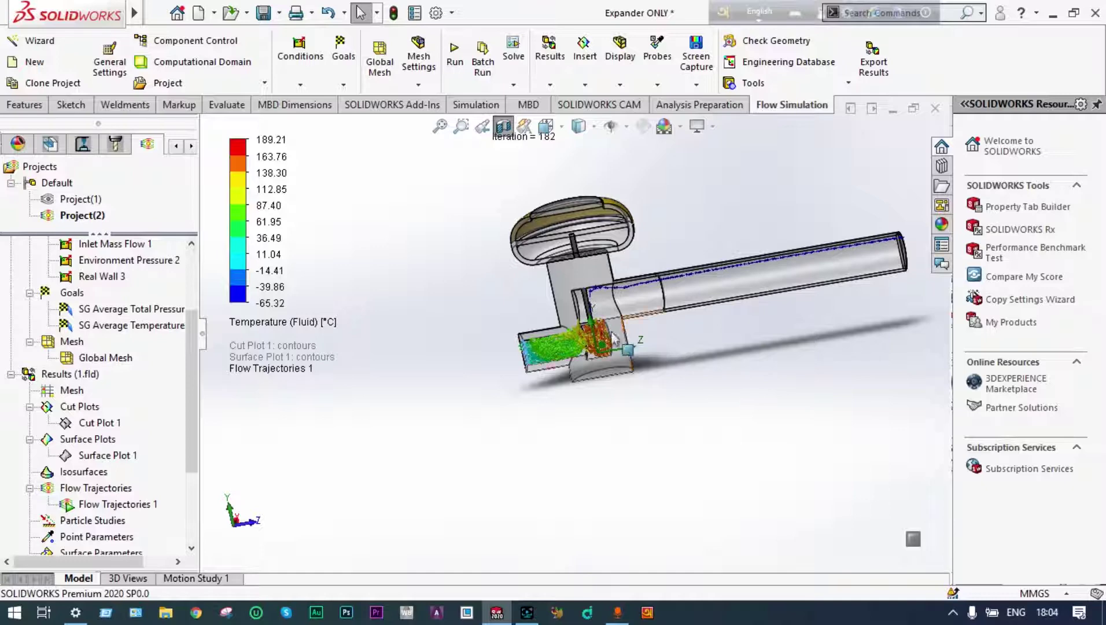
scroll(584, 327, down, 2)
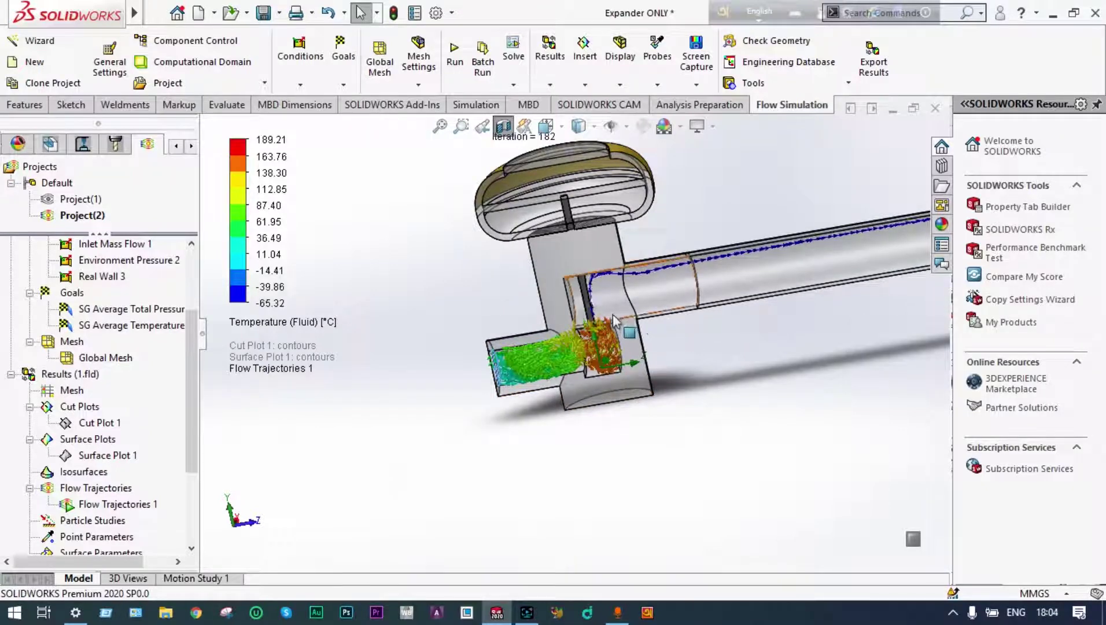
scroll(616, 322, down, 2)
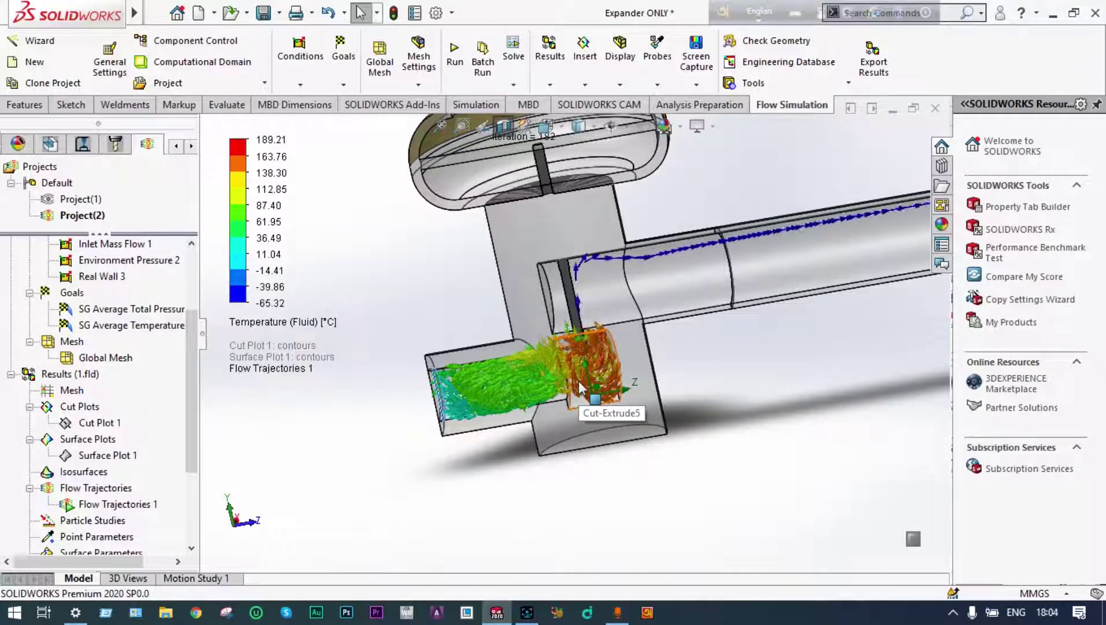
scroll(581, 400, down, 1)
scroll(769, 200, up, 6)
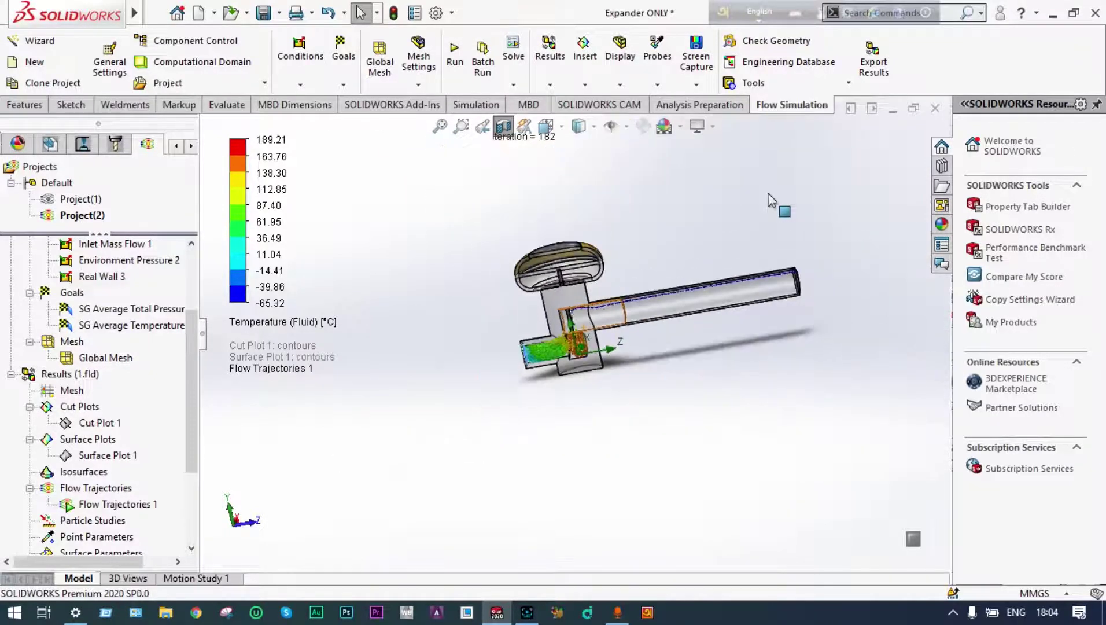
scroll(760, 289, down, 4)
scroll(760, 289, up, 2)
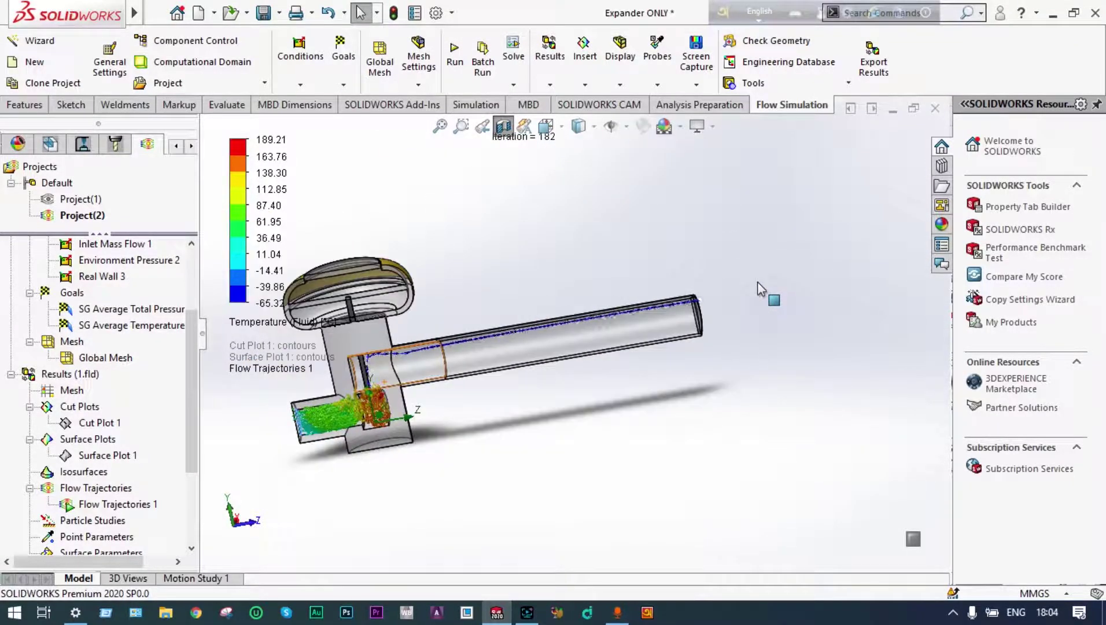
Clear and hide Flow Trajectories 1, removing the trajectories and temperature legend
right_click(132, 505)
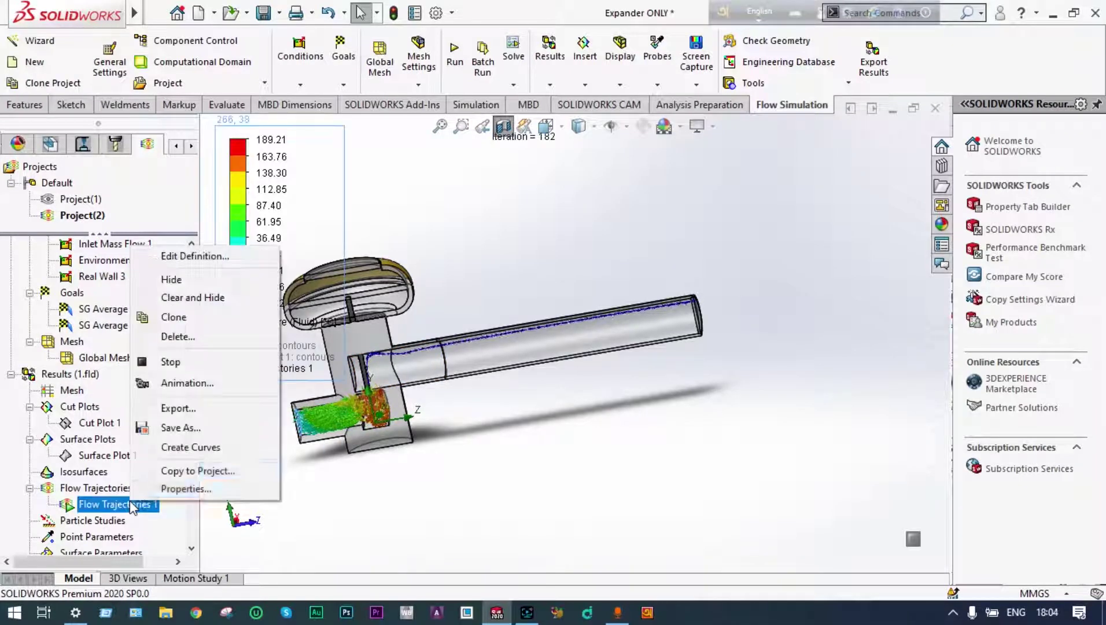
click(184, 300)
drag(190, 315, 192, 418)
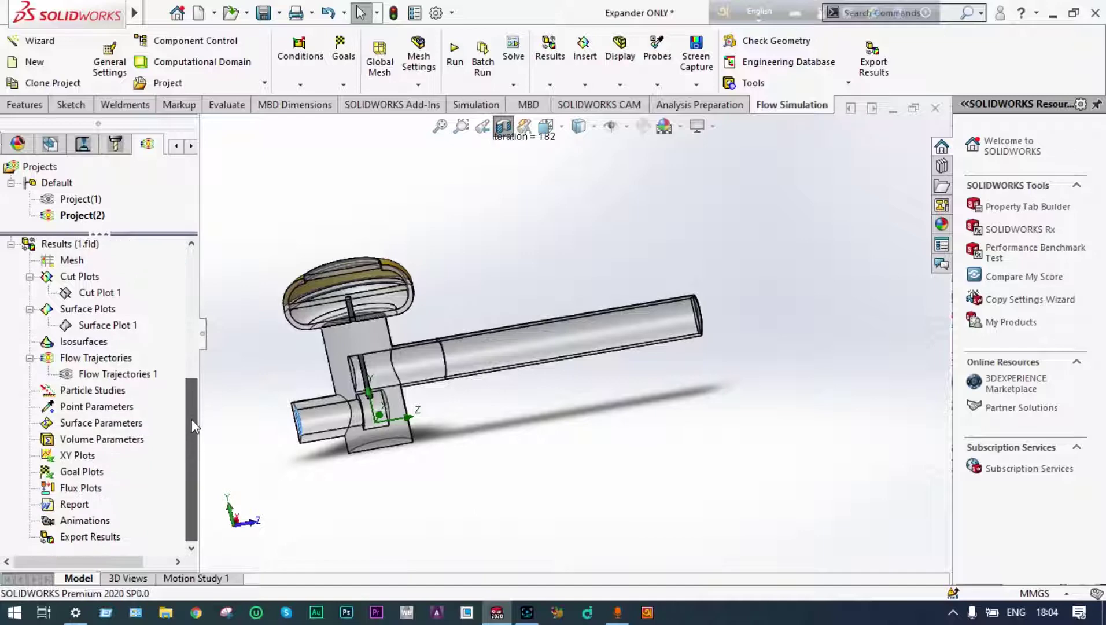
Insert a goal plot with all goals (average total pressure and average fluid temperature) and show its summary
right_click(96, 470)
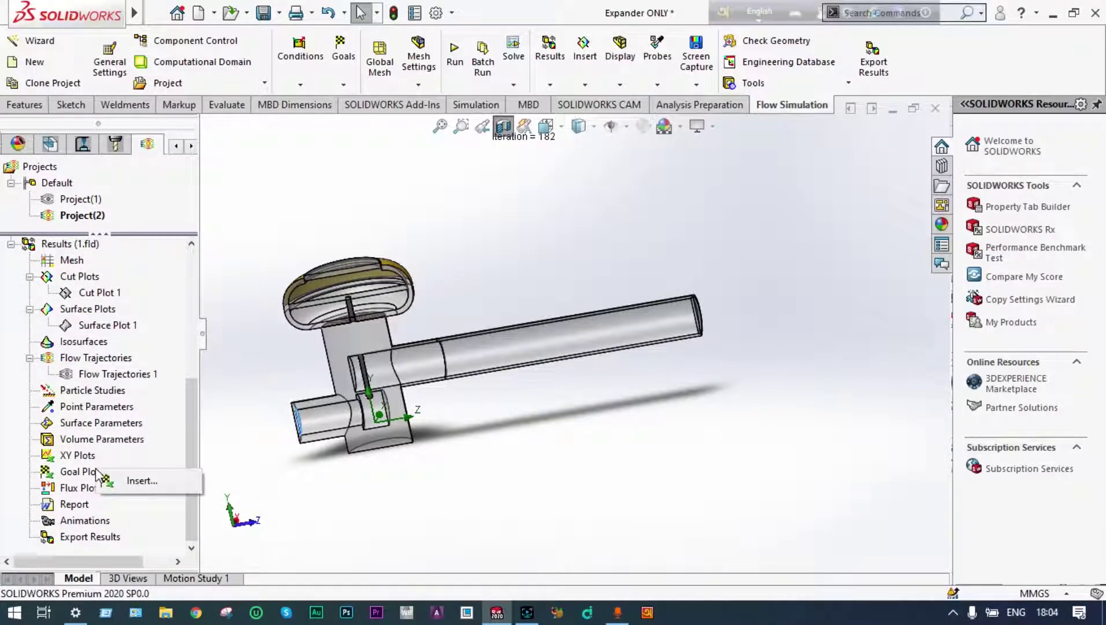
click(119, 478)
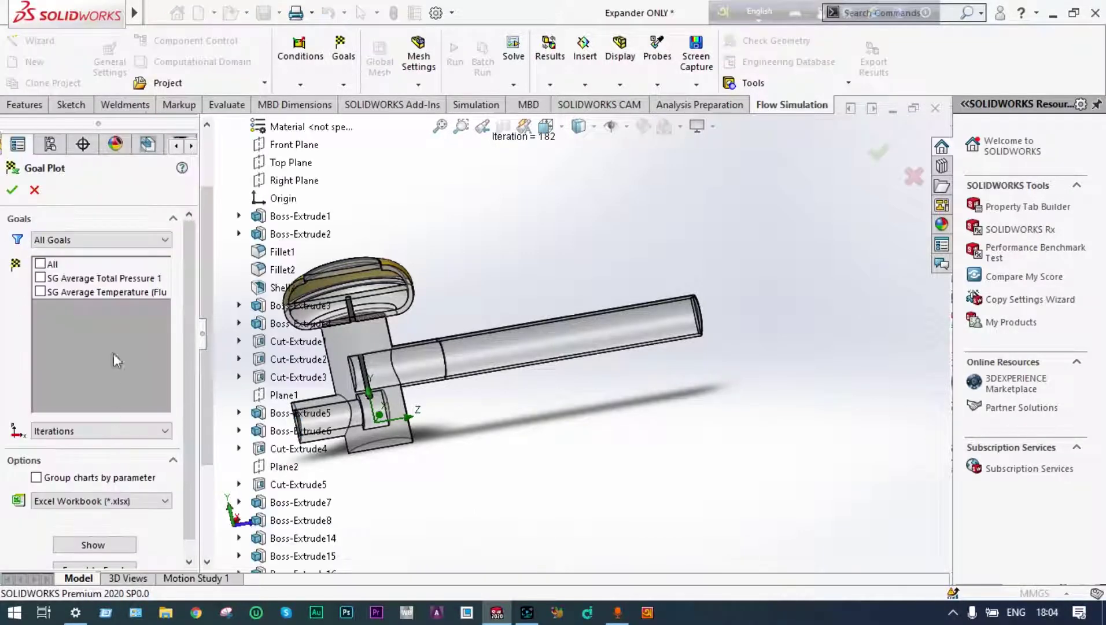
click(39, 264)
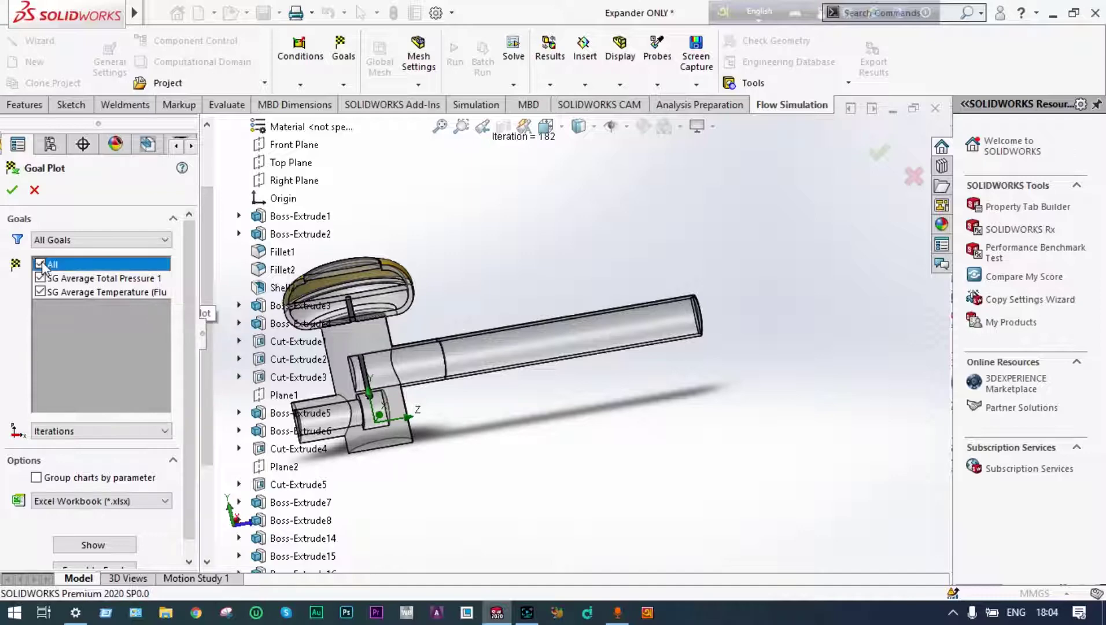
click(89, 544)
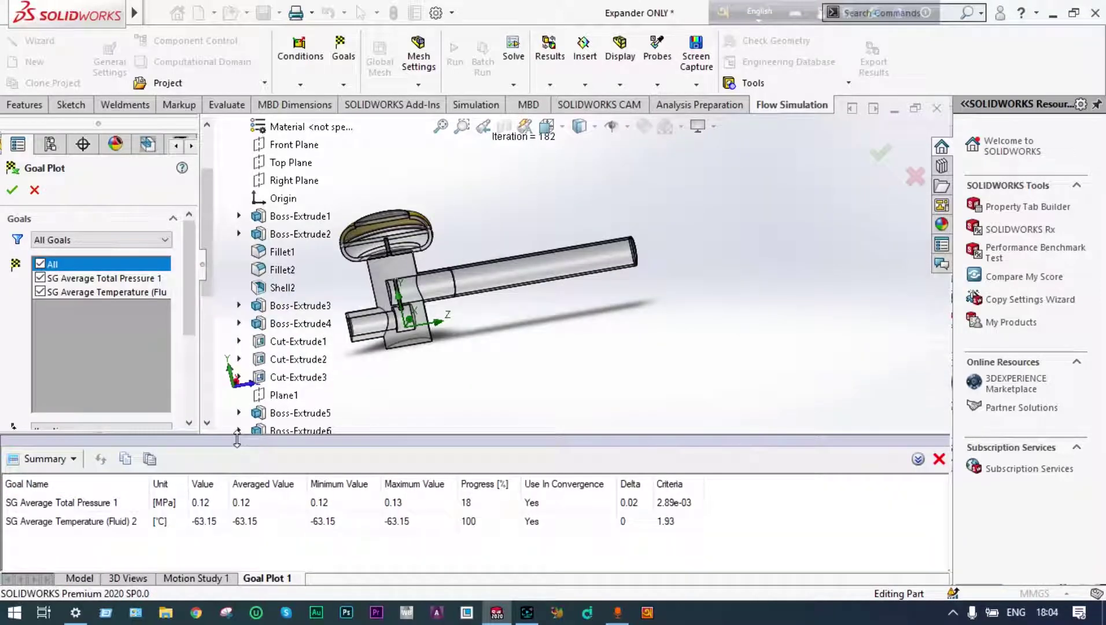